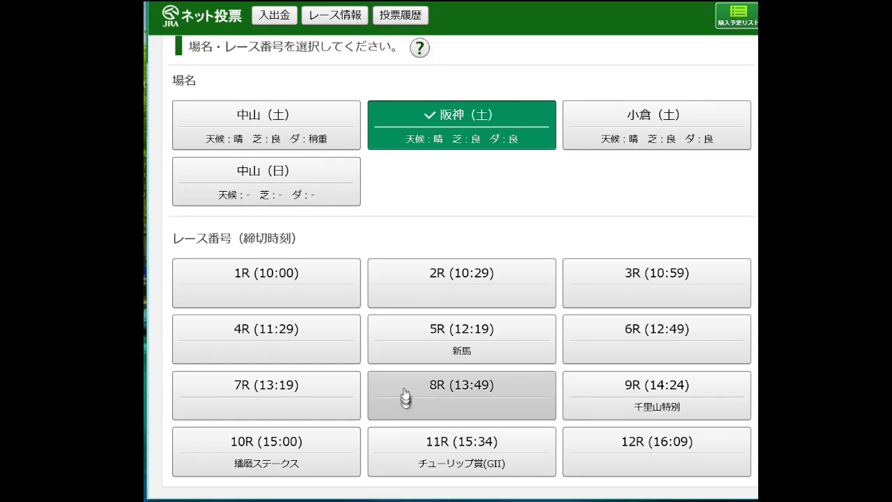
Step: Open the odds for Hanshin (Saturday) race 10R 播磨ステークス and set the bet type to 馬連 with the フォーメーション method
left_click(310, 463)
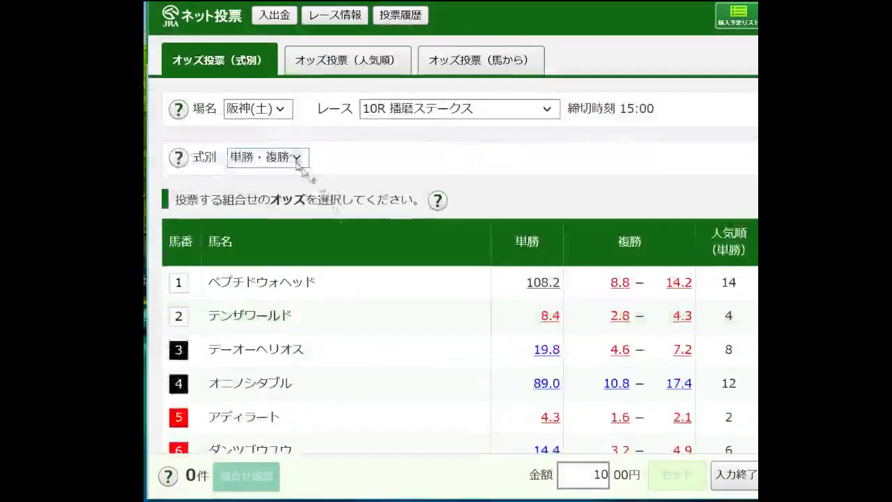
left_click(276, 158)
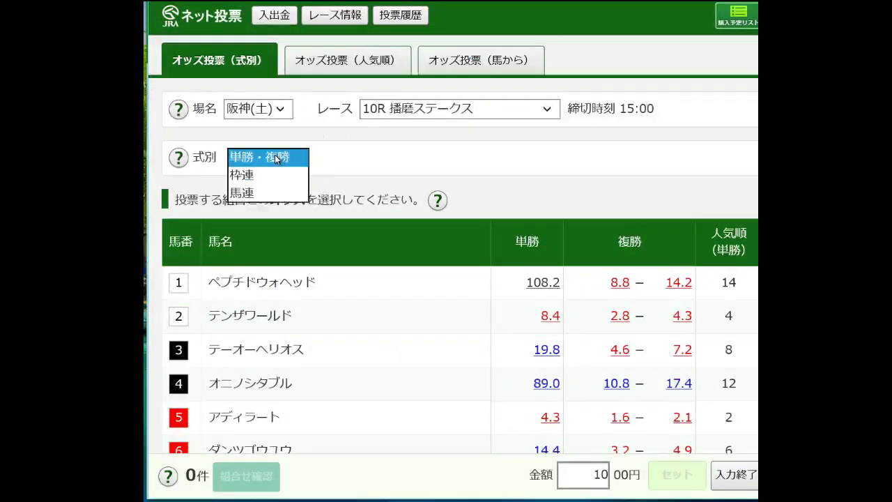
left_click(283, 199)
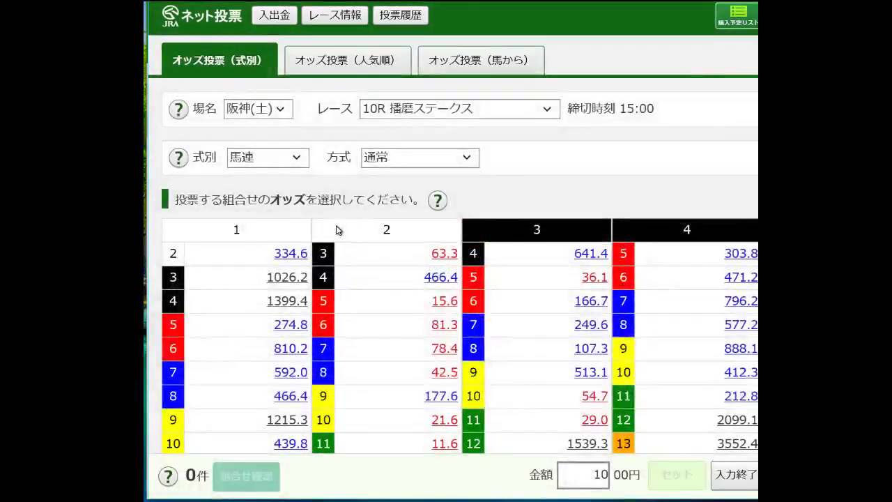
scroll(343, 232, "down", 1)
scroll(351, 241, "up", 1)
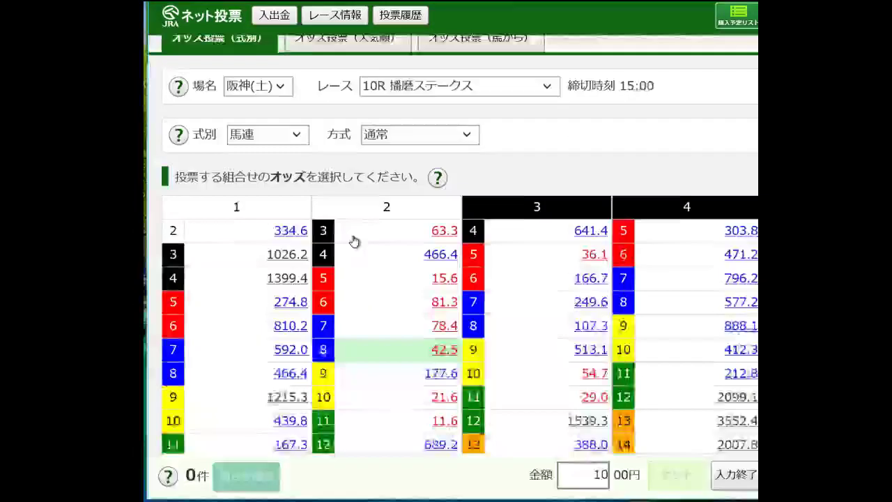
left_click(415, 163)
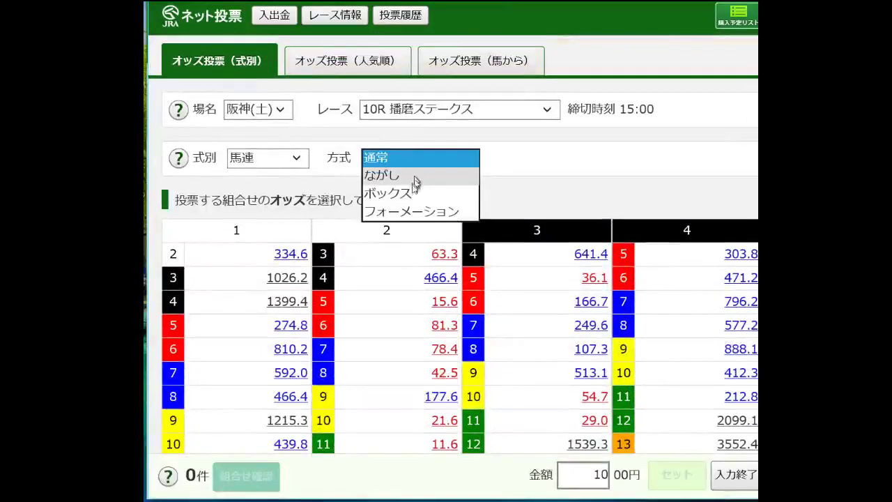
left_click(412, 214)
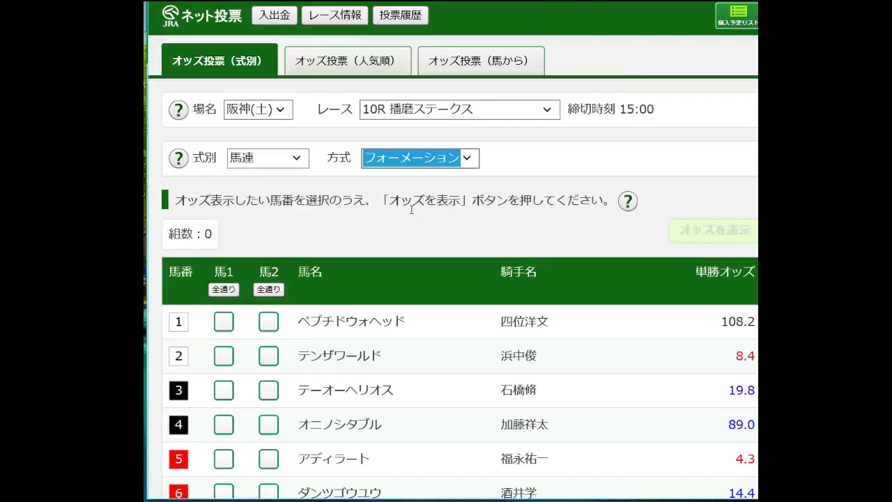
Step: Select horses 2, 5 and 11 as 馬1 of the formation
scroll(410, 212, "down", 2)
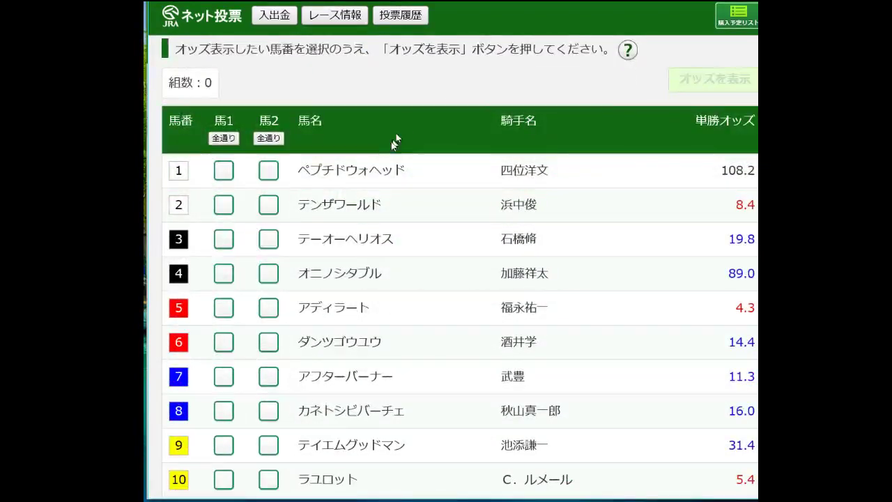
scroll(374, 181, "down", 1)
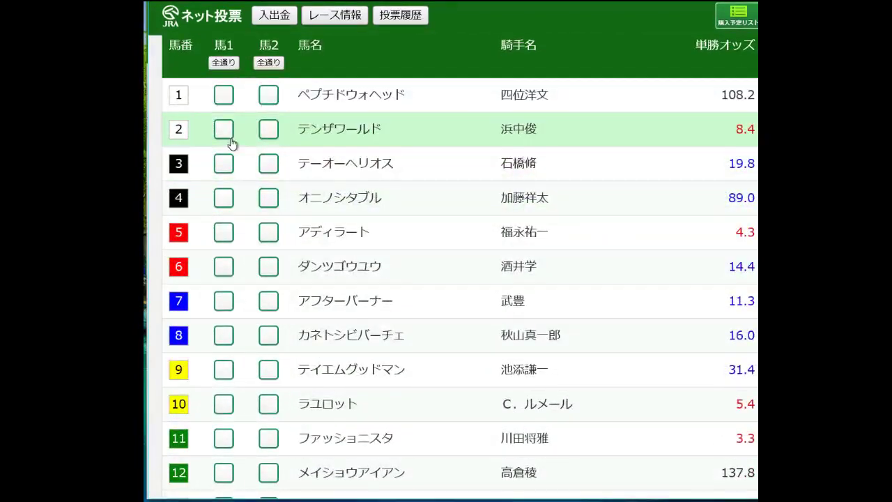
left_click(224, 132)
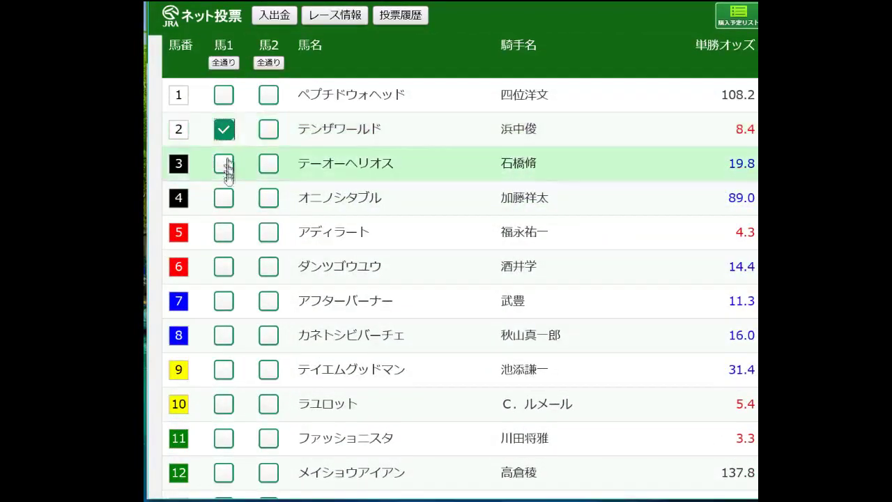
left_click(219, 235)
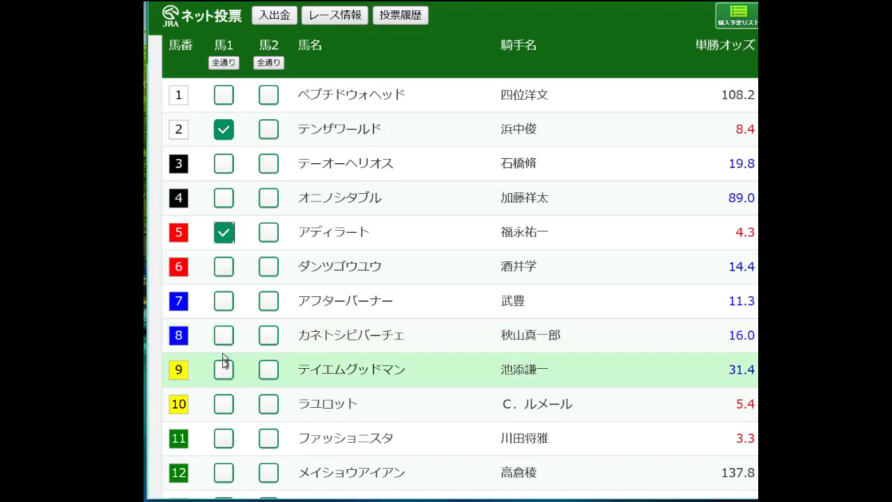
scroll(225, 365, "down", 2)
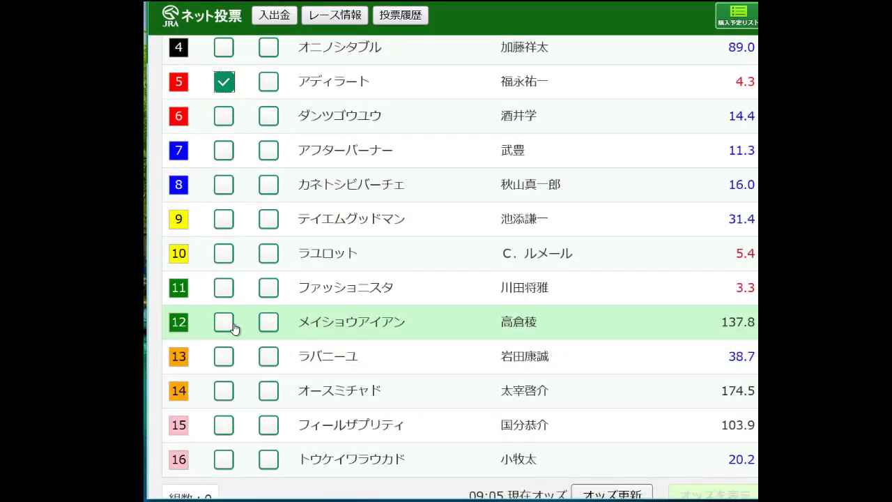
left_click(224, 290)
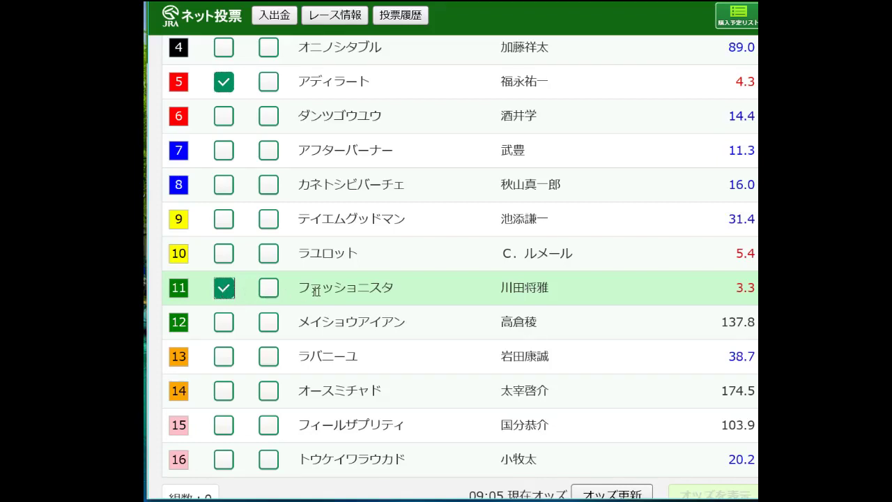
Step: Select horses 2, 5, 7, 8, 10, 11 and 15 as 馬2 of the formation
scroll(313, 288, "up", 2)
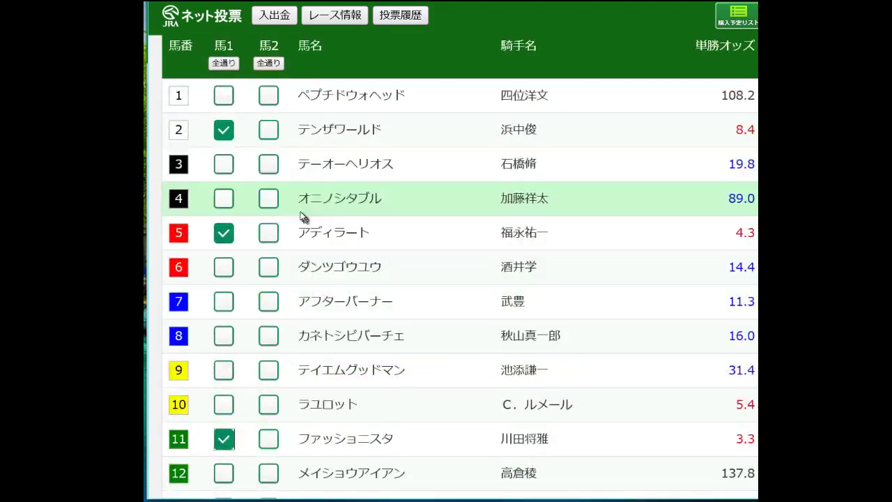
left_click(268, 133)
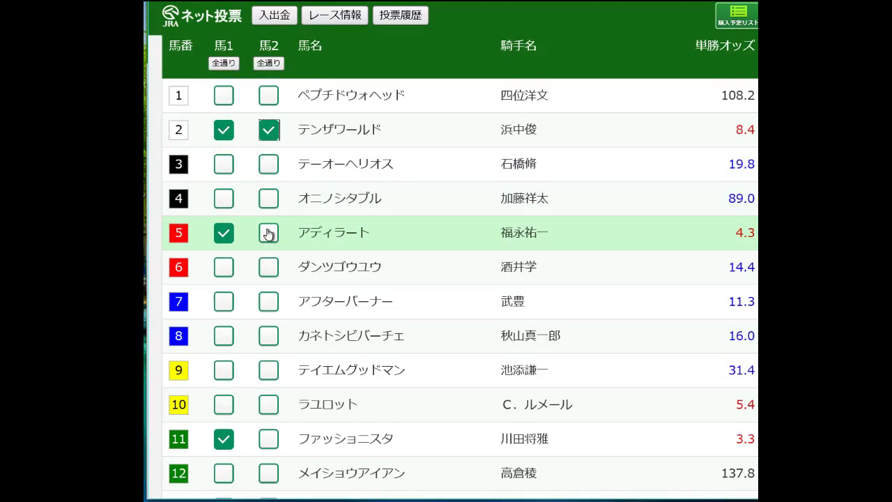
left_click(269, 233)
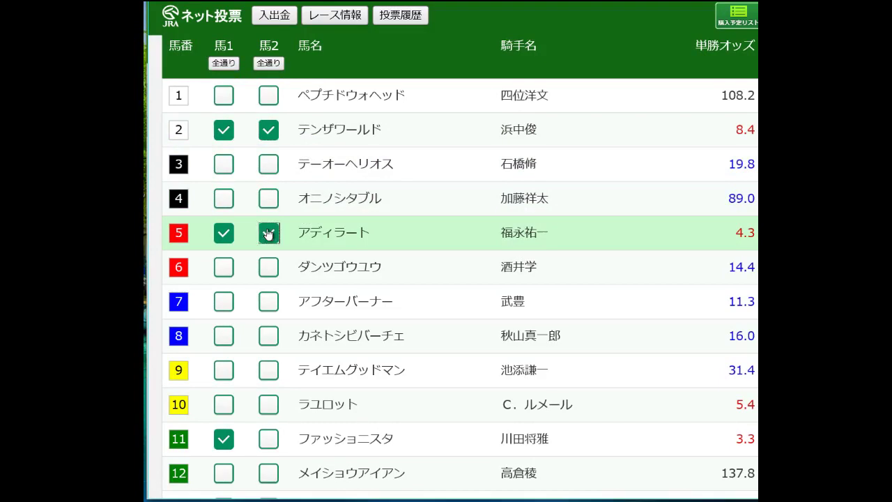
left_click(270, 306)
left_click(269, 337)
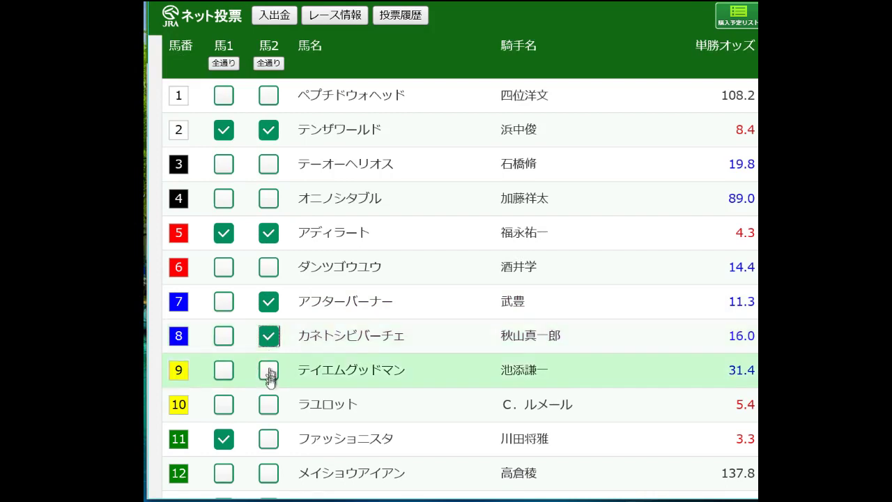
left_click(269, 404)
scroll(270, 405, "down", 1)
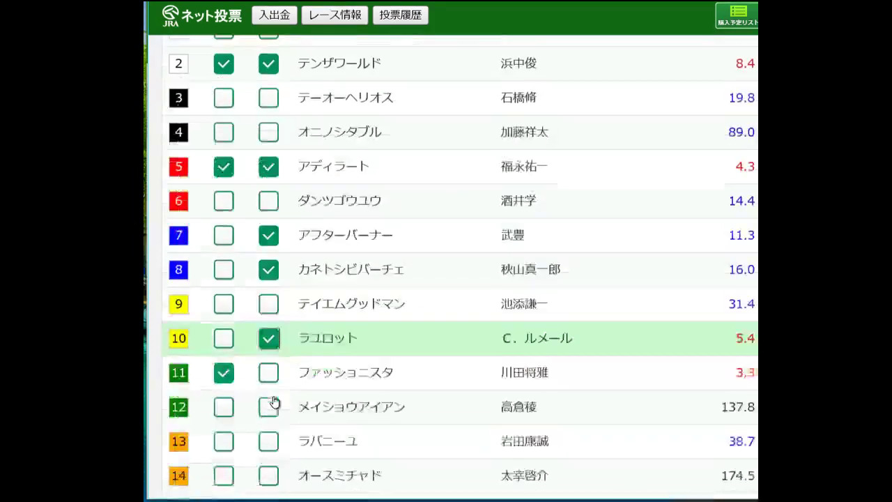
left_click(270, 365)
scroll(305, 411, "down", 2)
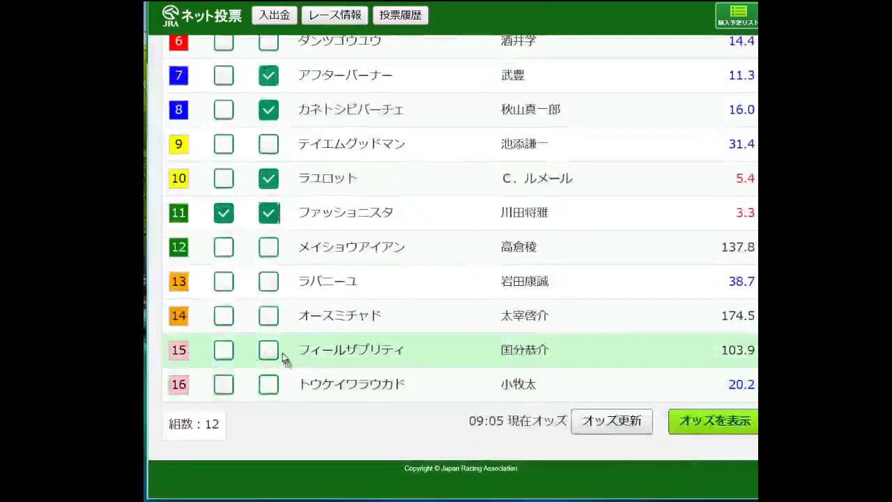
left_click(269, 351)
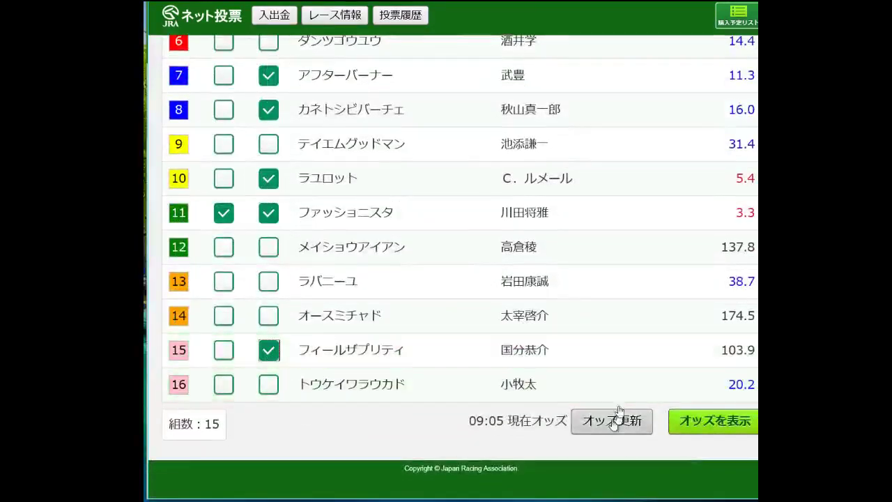
Step: Display the 馬連 odds for the formation's combinations and look through the whole list
left_click(713, 422)
scroll(498, 371, "down", 2)
scroll(498, 369, "down", 3)
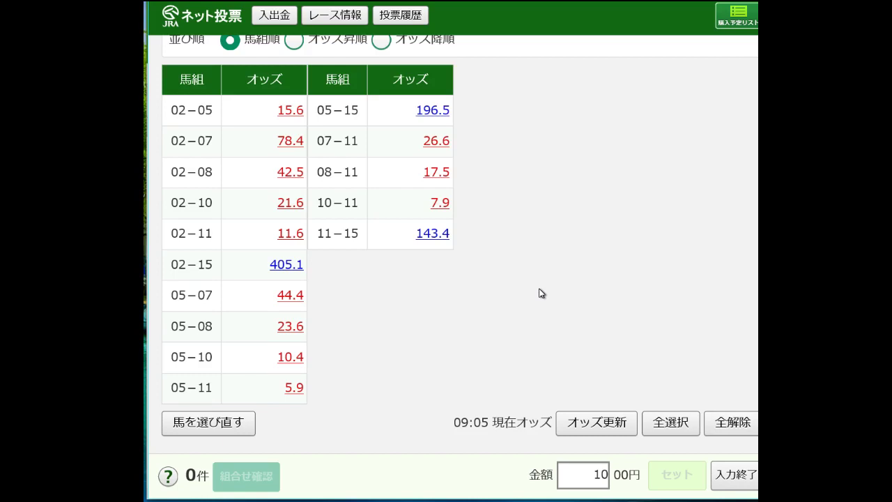
Step: Go back to the horse selection, switch the bet type to 単勝・複勝 and examine the win and place odds of all horses
scroll(551, 299, "up", 4)
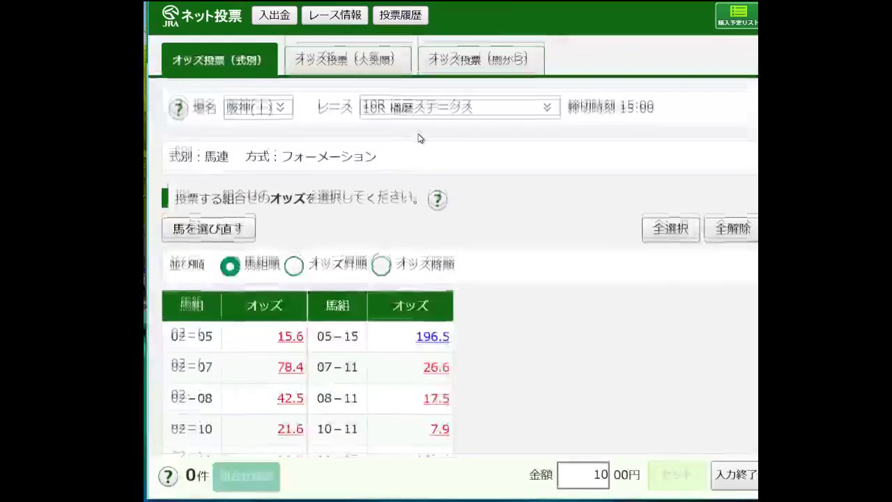
left_click(209, 229)
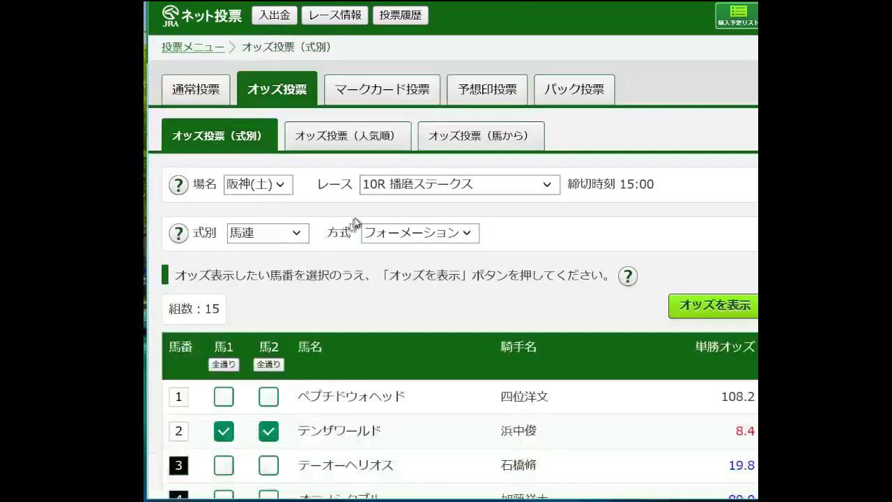
left_click(296, 233)
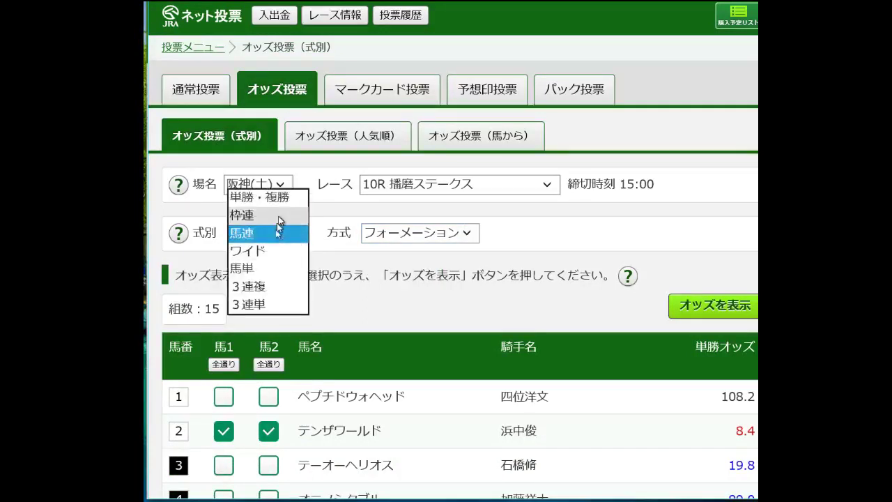
left_click(278, 197)
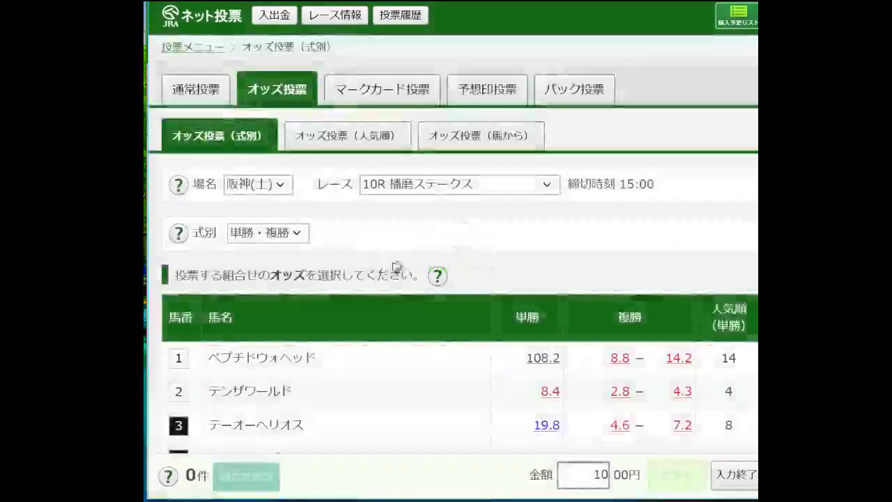
scroll(396, 266, "down", 7)
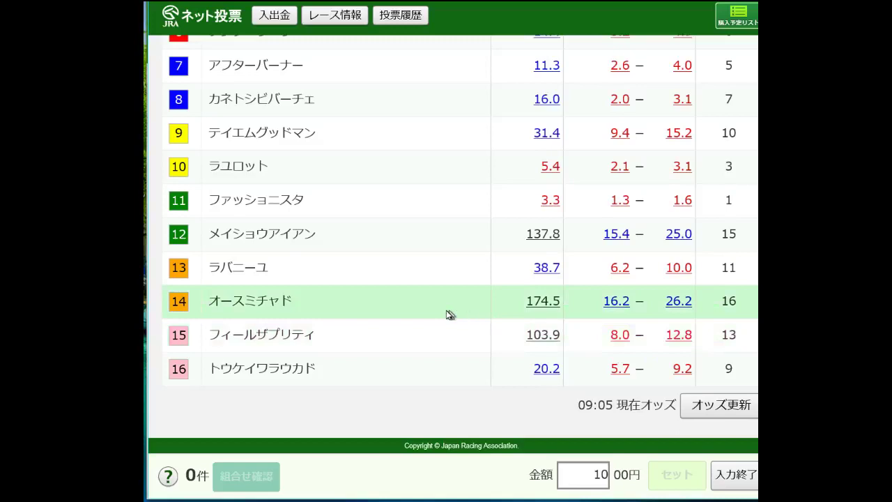
scroll(450, 313, "up", 4)
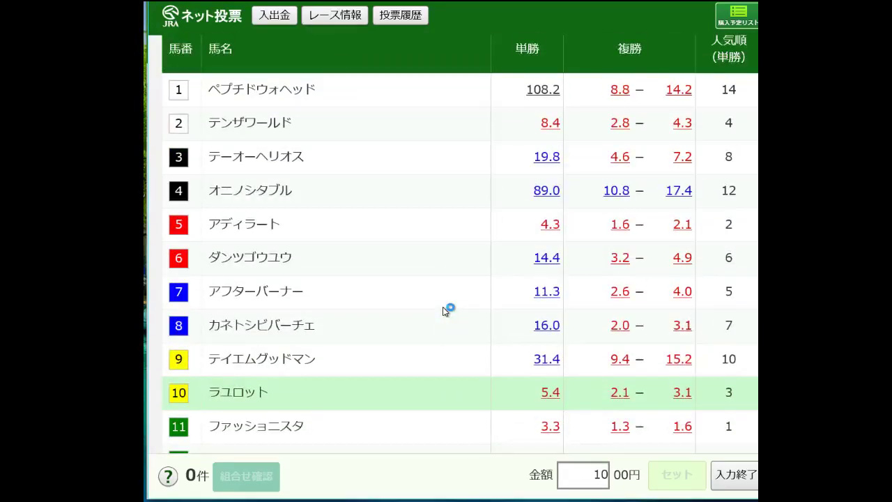
scroll(444, 311, "up", 1)
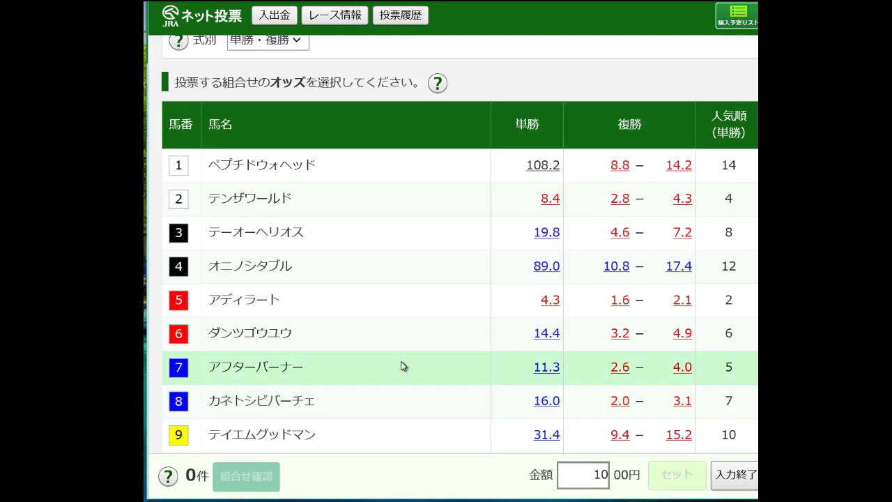
scroll(390, 272, "up", 1)
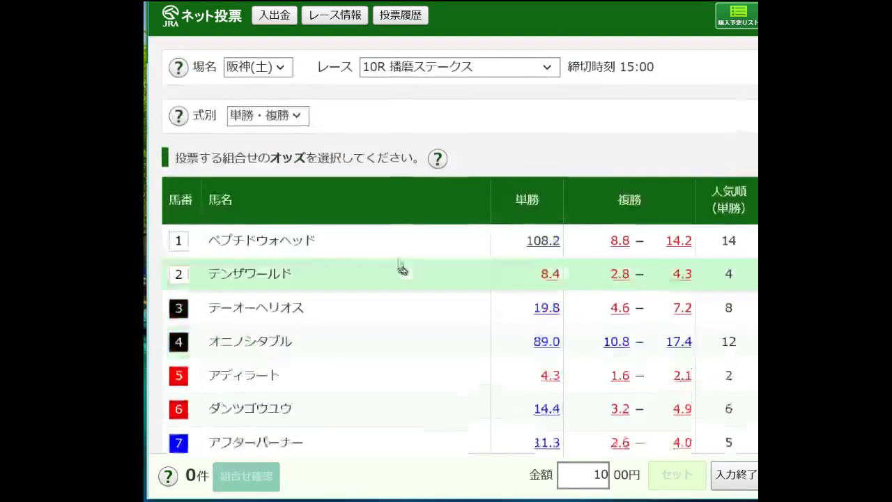
Step: Set the bet type to 馬連 and the method to ボックス
left_click(304, 117)
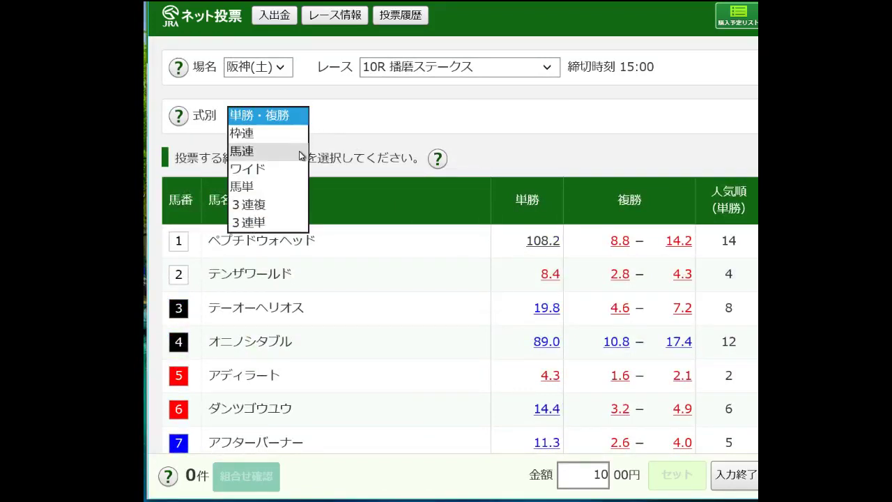
left_click(302, 152)
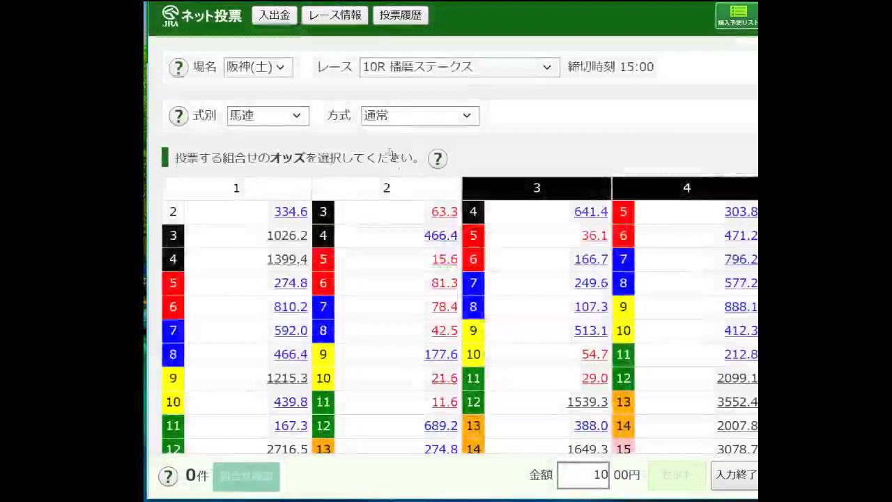
left_click(401, 117)
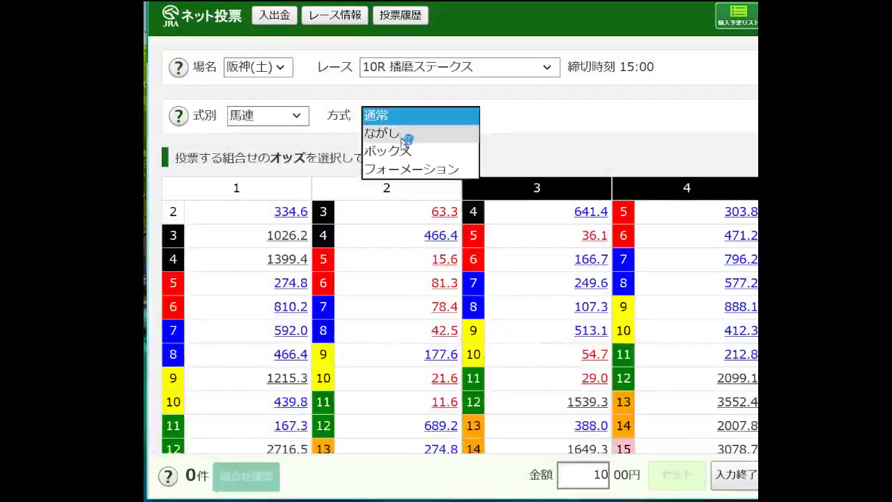
left_click(402, 149)
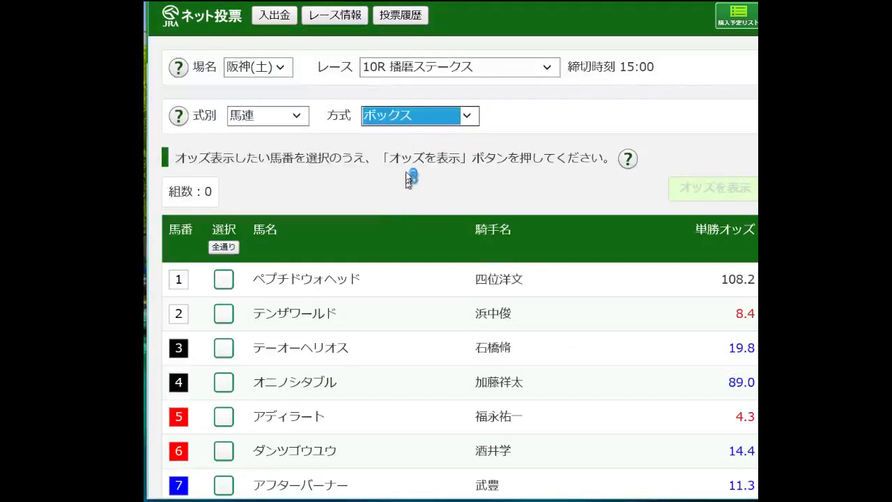
left_click(402, 177)
Step: Select horses 2, 5, 11 and 15 for the 馬連 box and display the odds of their combinations
scroll(401, 177, "down", 3)
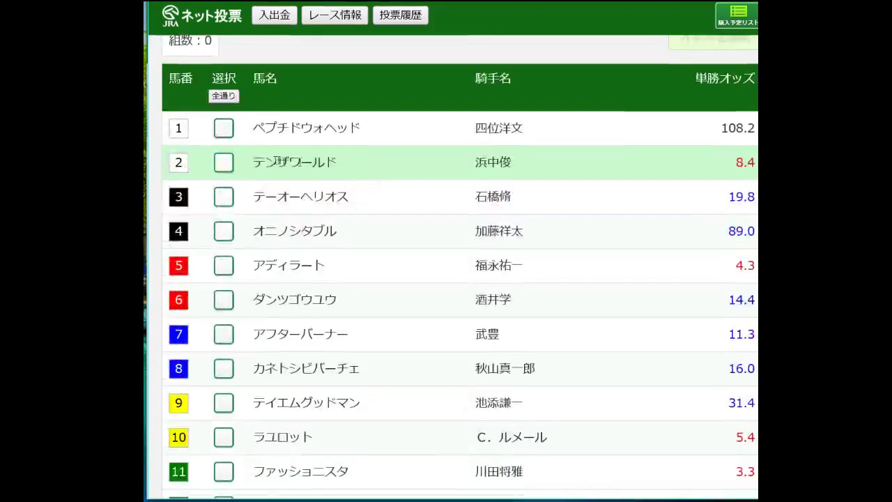
left_click(223, 163)
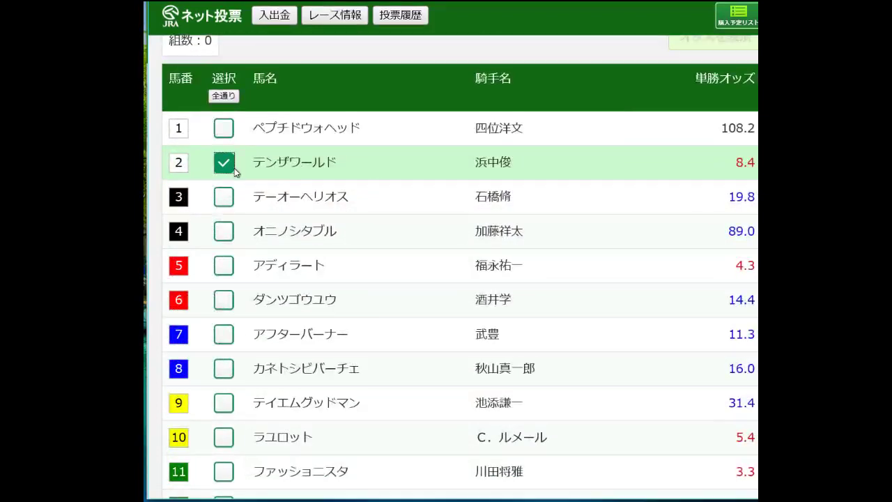
left_click(222, 269)
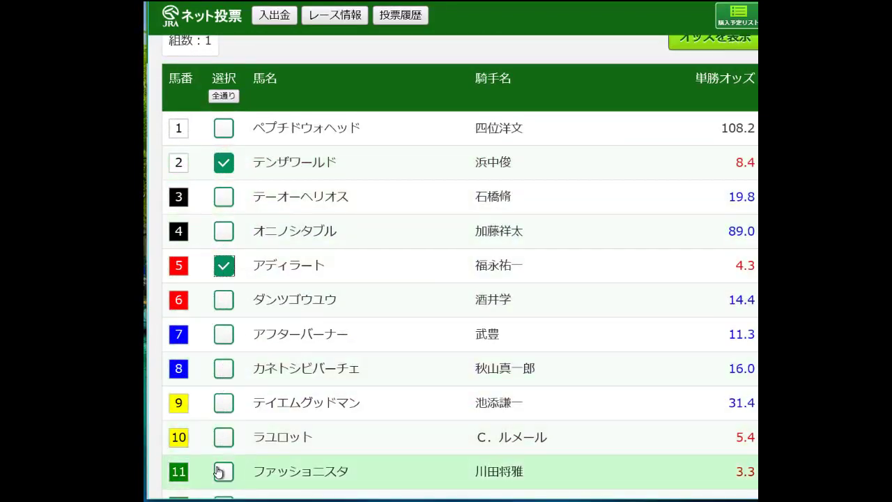
scroll(219, 472, "down", 2)
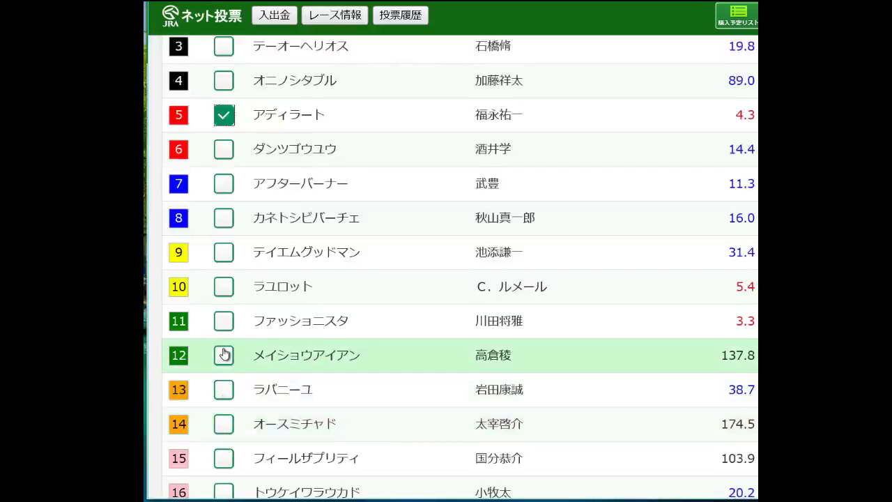
left_click(224, 328)
scroll(231, 379, "down", 1)
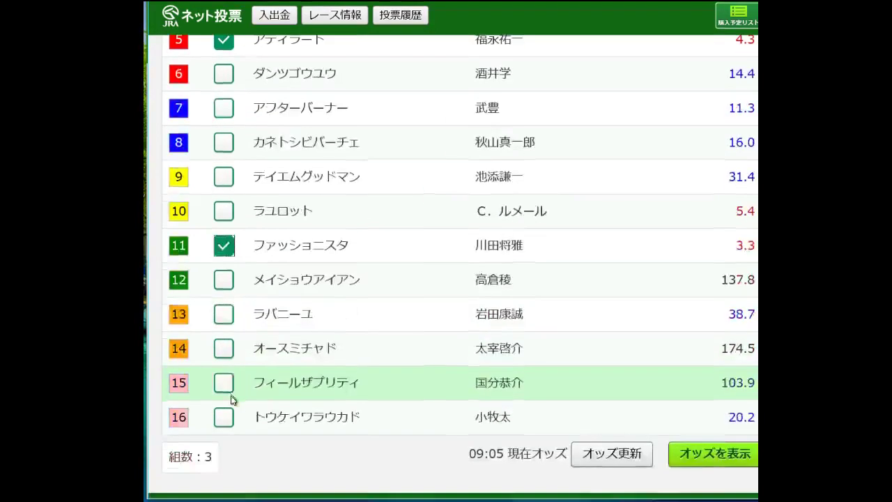
left_click(224, 385)
left_click(694, 455)
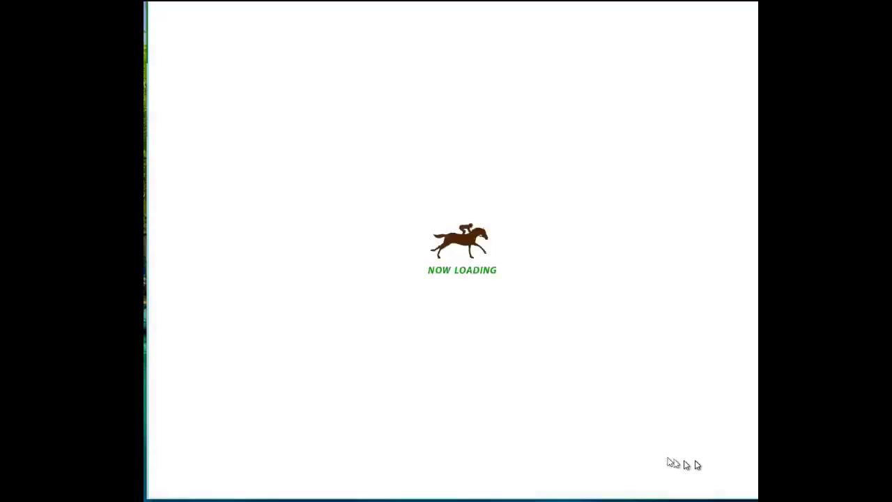
scroll(488, 408, "down", 3)
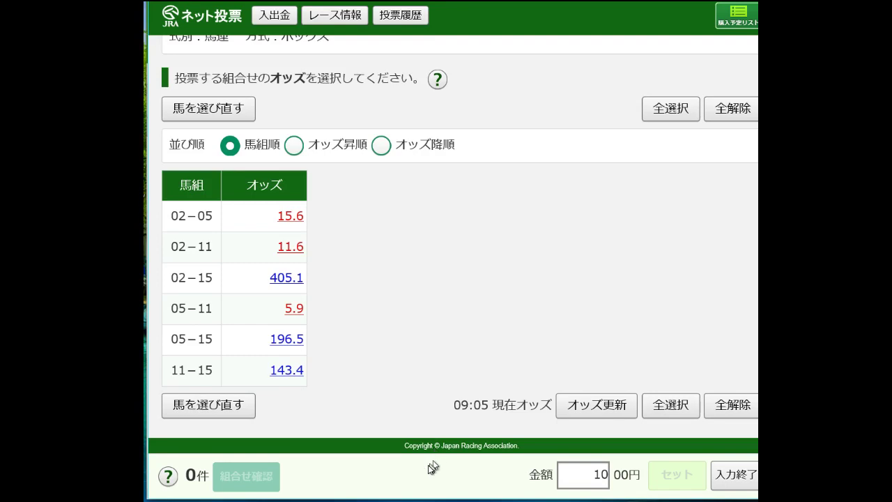
Step: Switch to the race card on the JRA website, check the past races of horse 10 ラユロット and return to the card
mouse_move(422, 499)
left_click(648, 478)
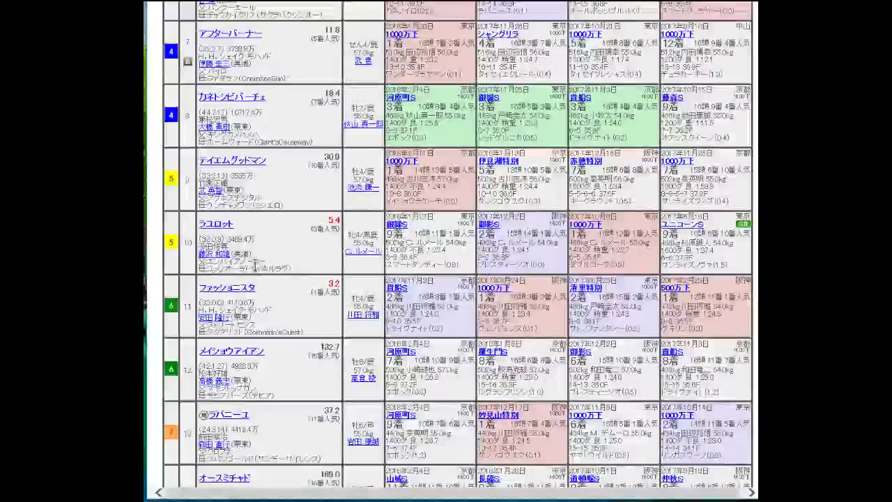
left_click(225, 223)
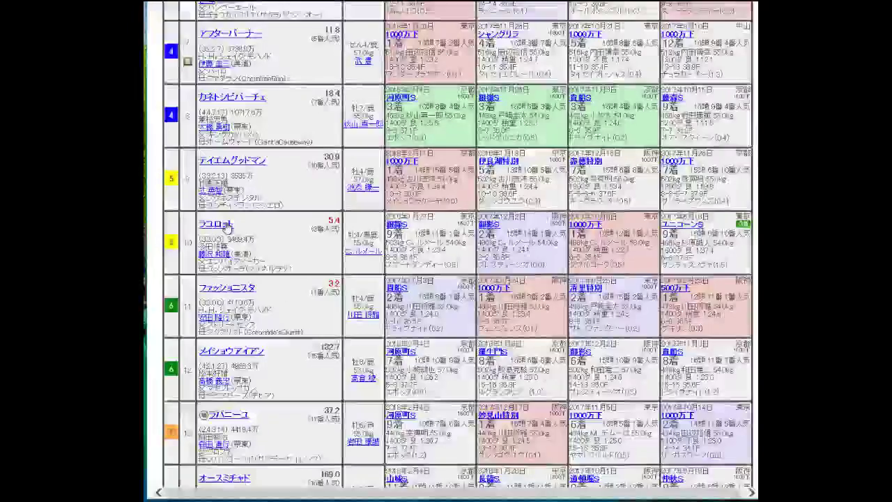
scroll(281, 284, "down", 4)
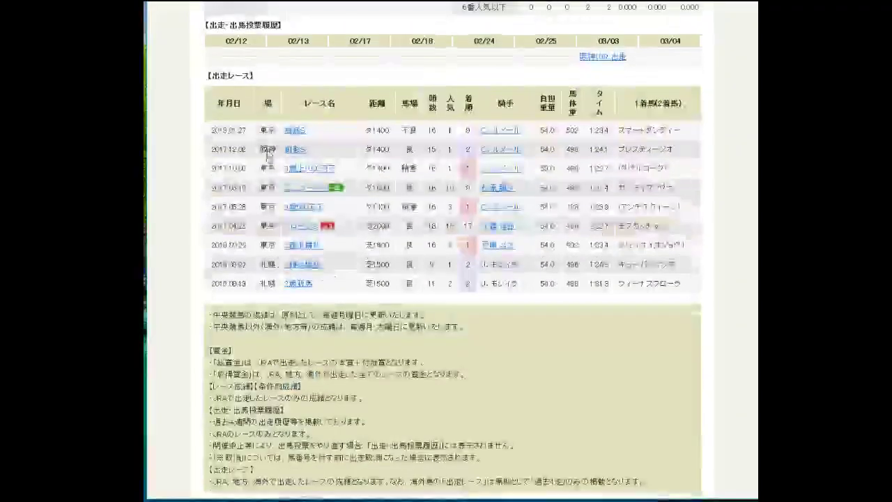
key("alt+Left")
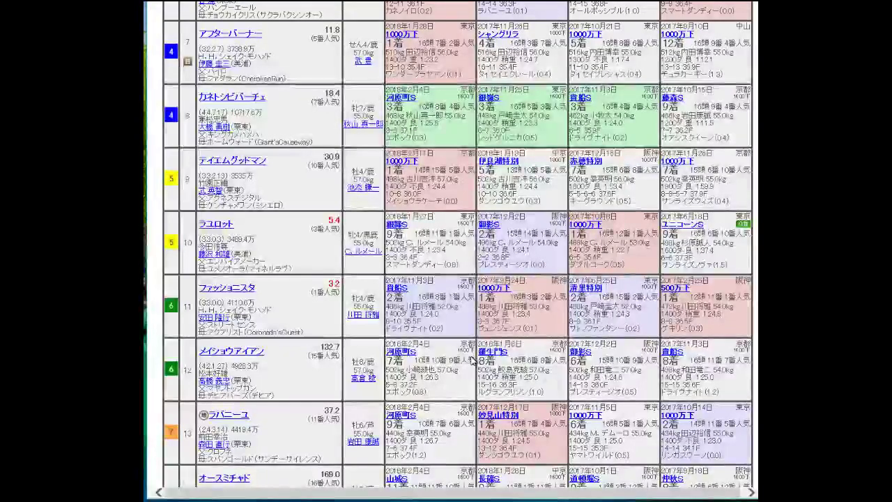
Step: Look through the recent results of the other runners on the race card, then return to the Hanshin race list
scroll(471, 358, "down", 3)
scroll(473, 359, "down", 3)
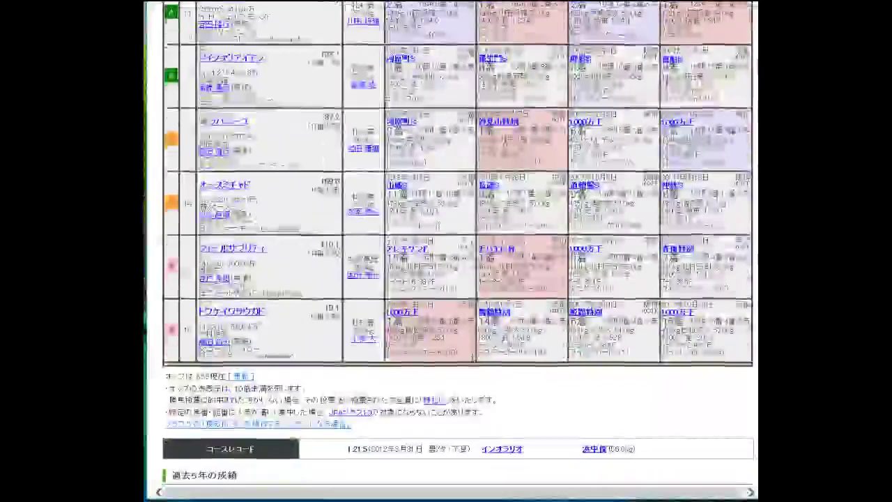
scroll(473, 359, "up", 5)
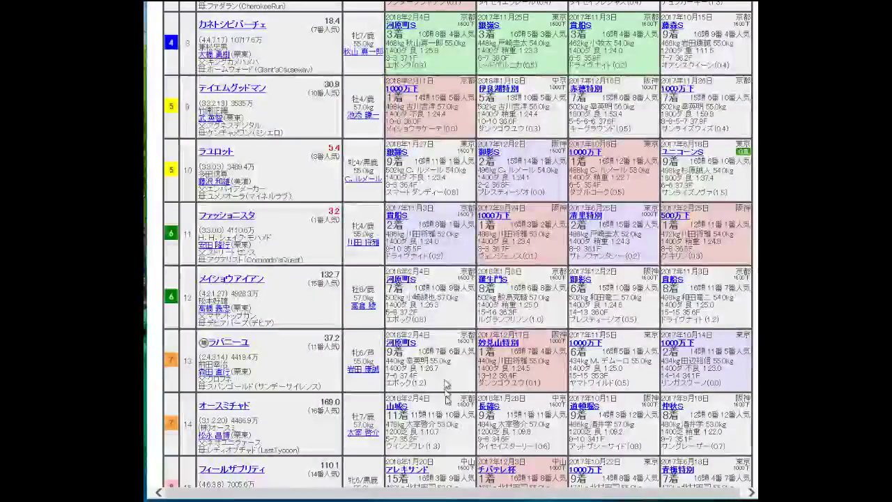
key("alt+Left")
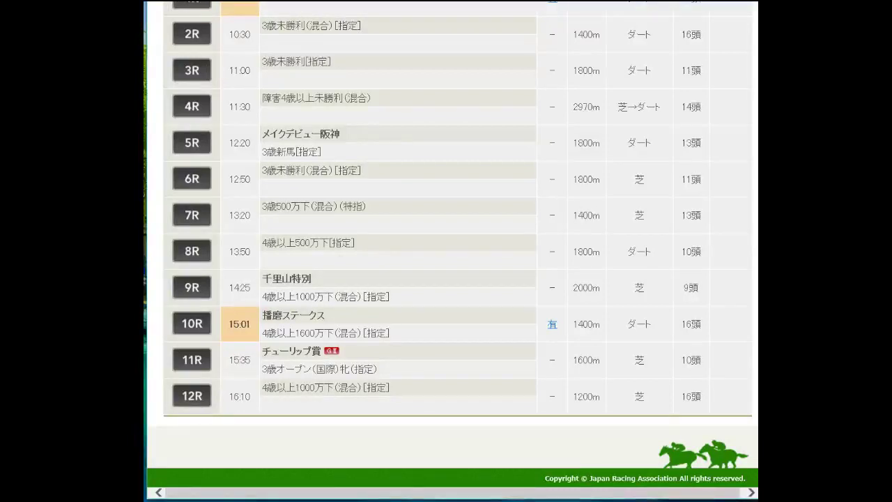
Step: Switch back to the JRA ネット投票 window, return to the horse selection and set the bet type to ワイド
mouse_move(415, 501)
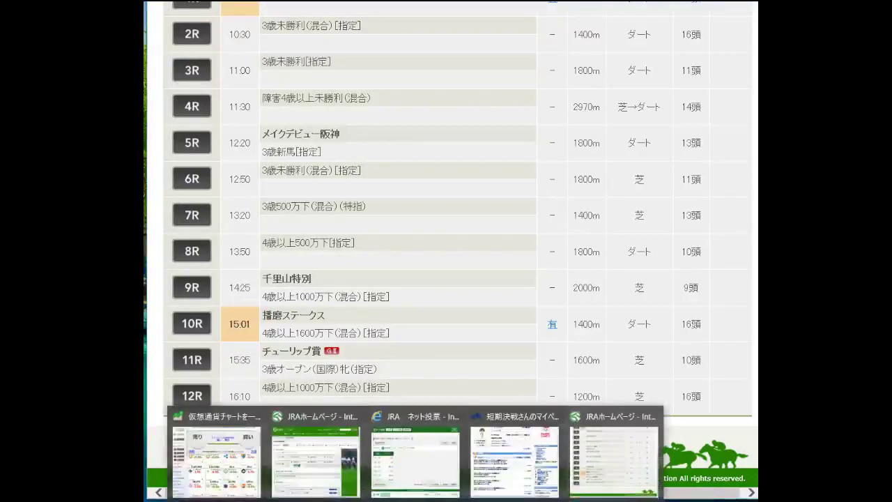
left_click(418, 463)
left_click(209, 112)
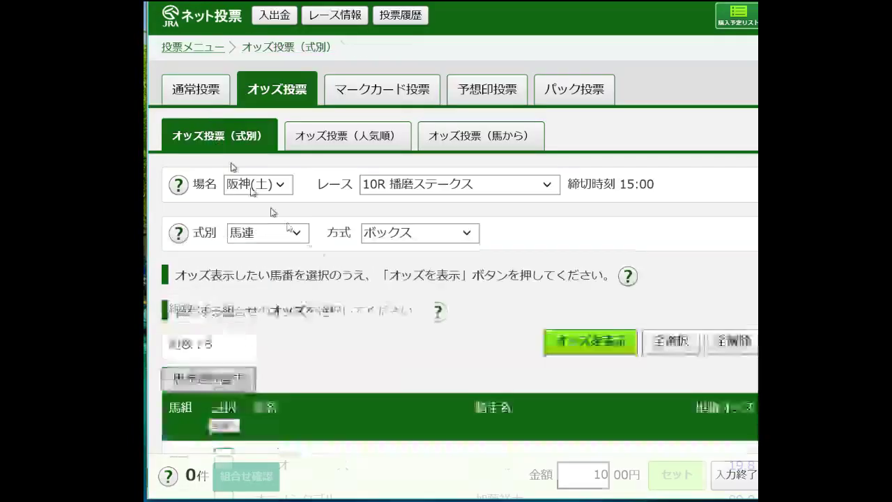
left_click(307, 235)
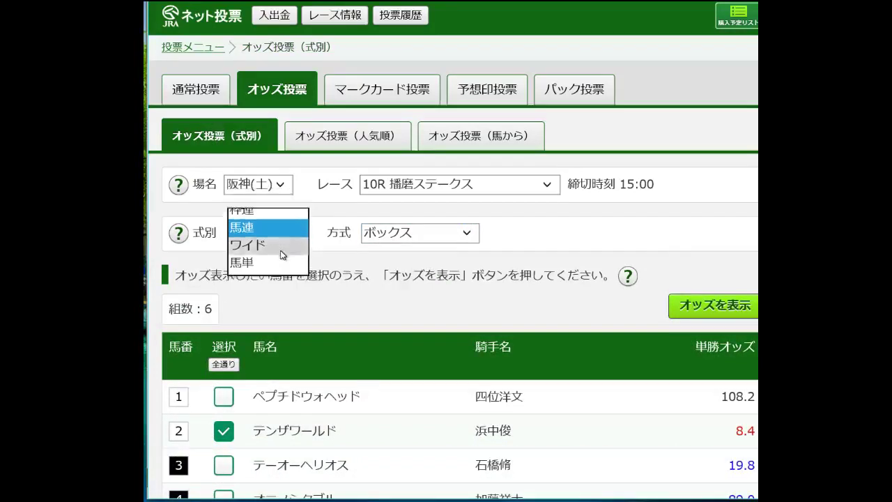
left_click(280, 247)
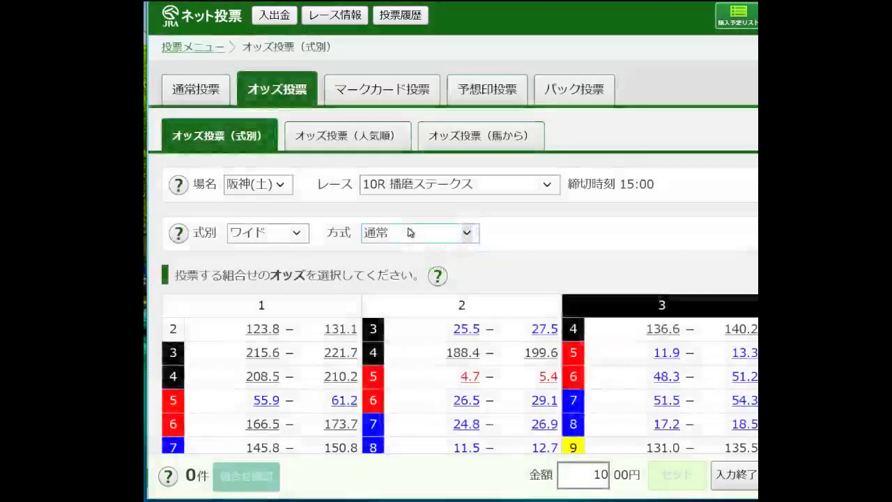
left_click(409, 229)
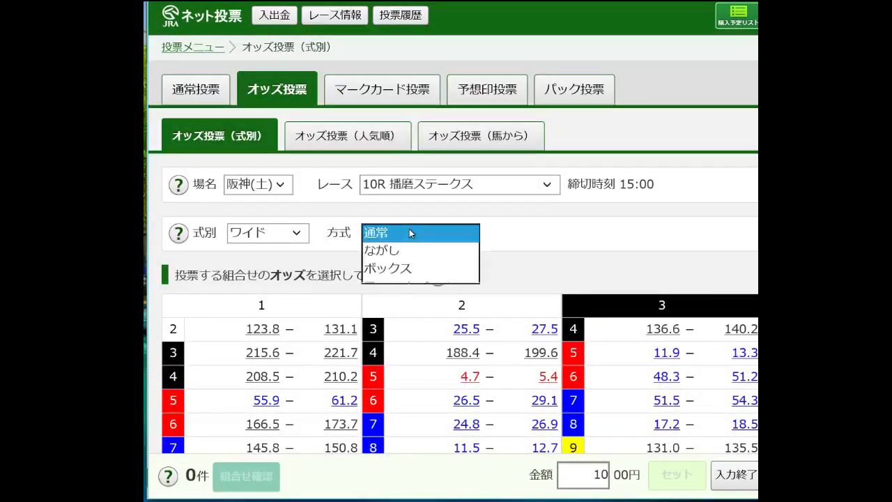
left_click(402, 267)
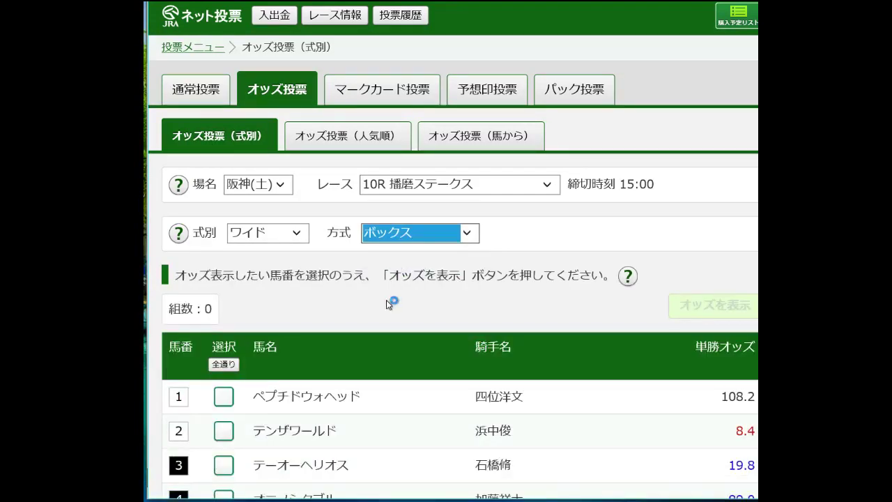
left_click(410, 234)
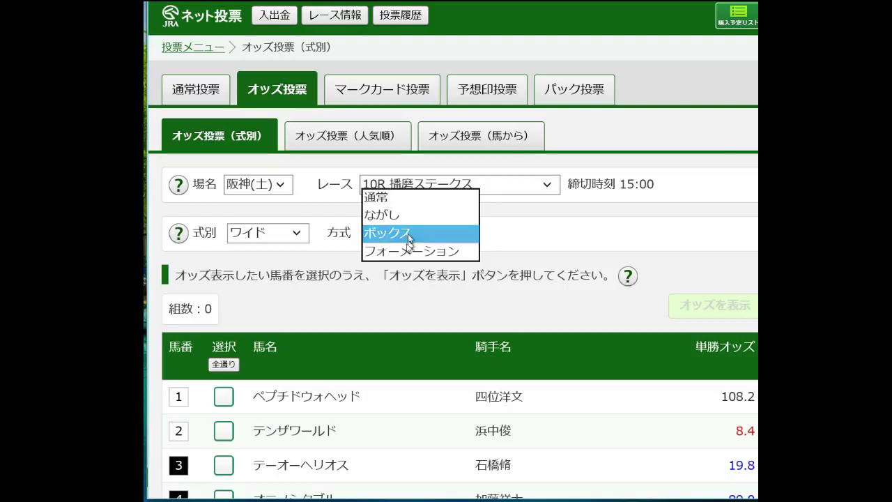
left_click(411, 250)
Step: Set the ワイド method to ながし and choose horse 15 as the 軸
left_click(410, 233)
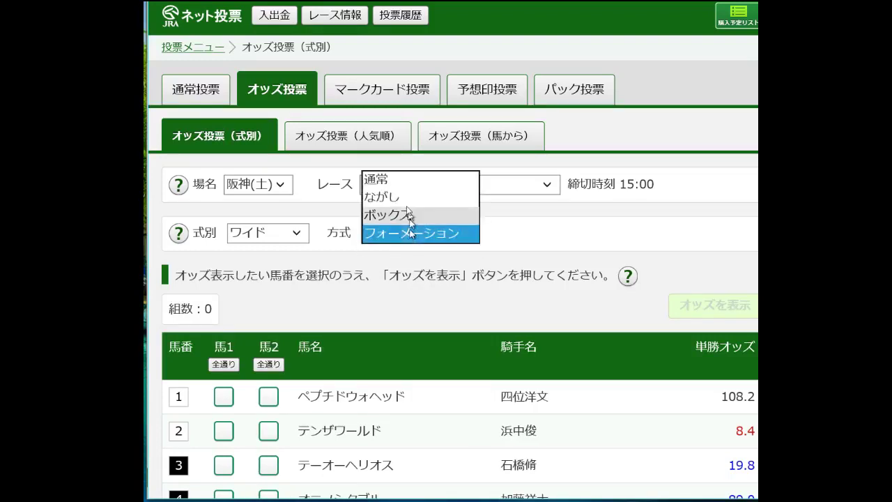
left_click(391, 197)
scroll(379, 293, "down", 2)
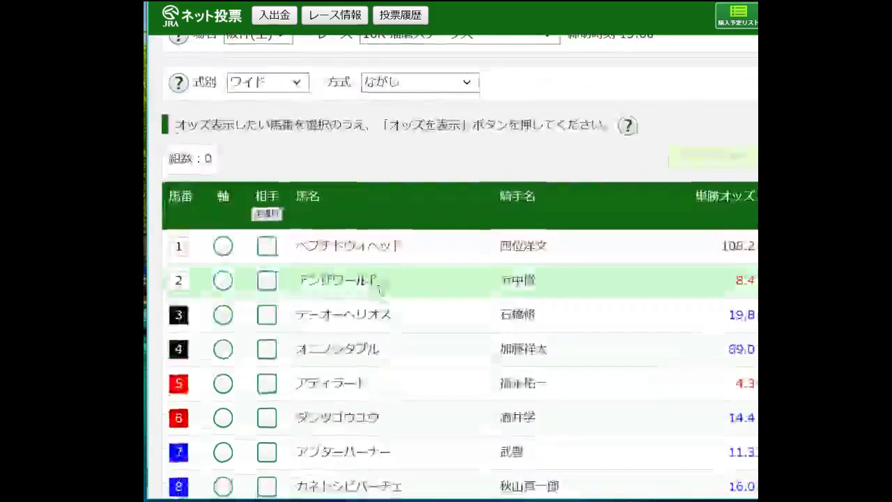
scroll(369, 287, "down", 2)
scroll(367, 286, "up", 1)
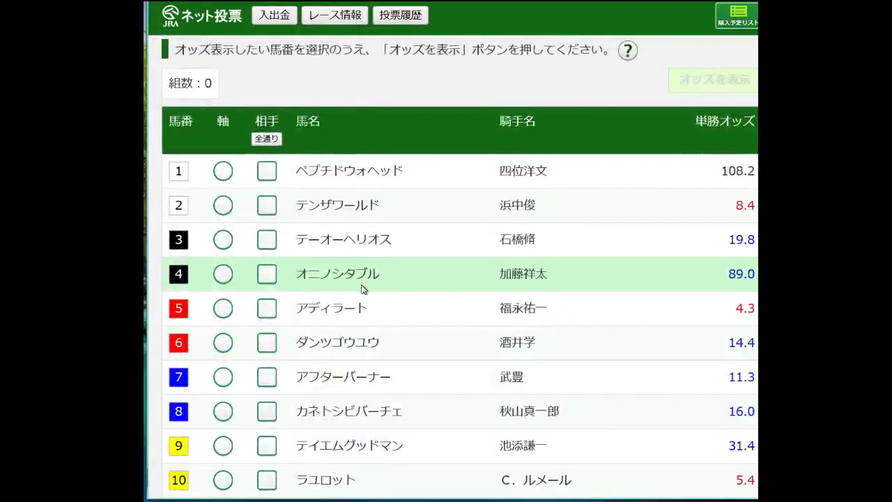
scroll(352, 292, "down", 3)
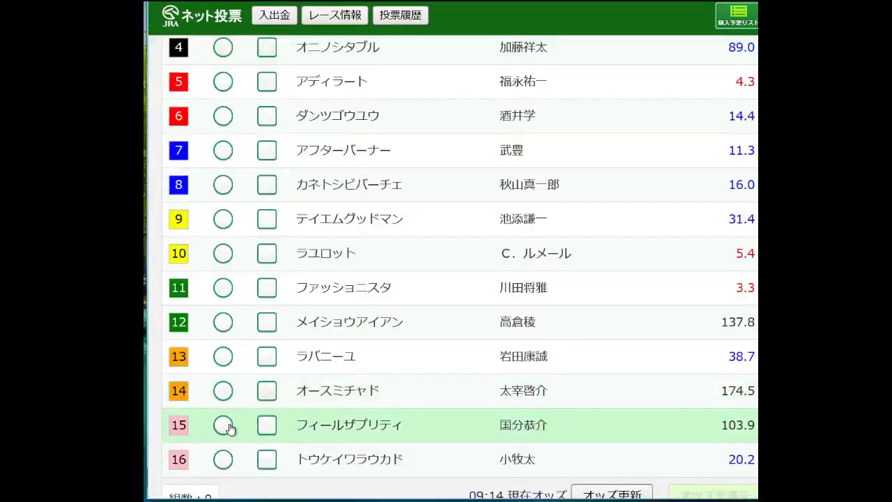
left_click(224, 426)
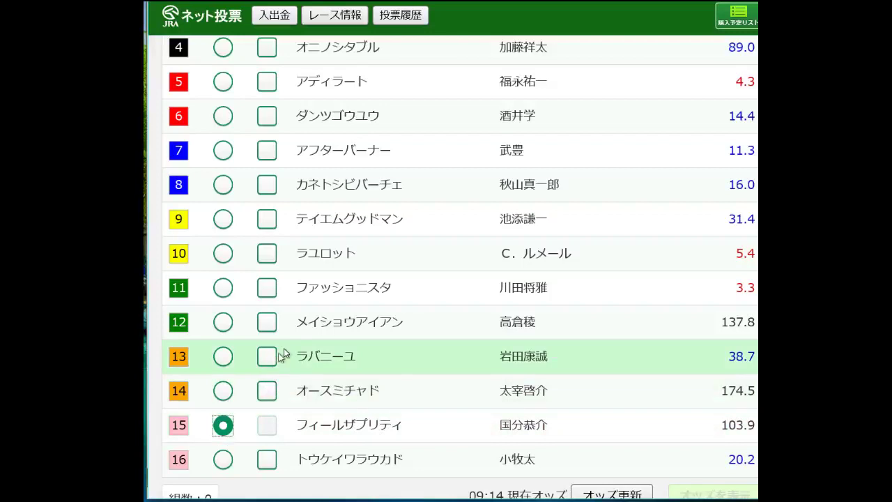
Step: Select horses 2, 5, 10 and 11 as 相手 and display the ワイド odds of their combinations with the 軸
scroll(310, 335, "up", 1)
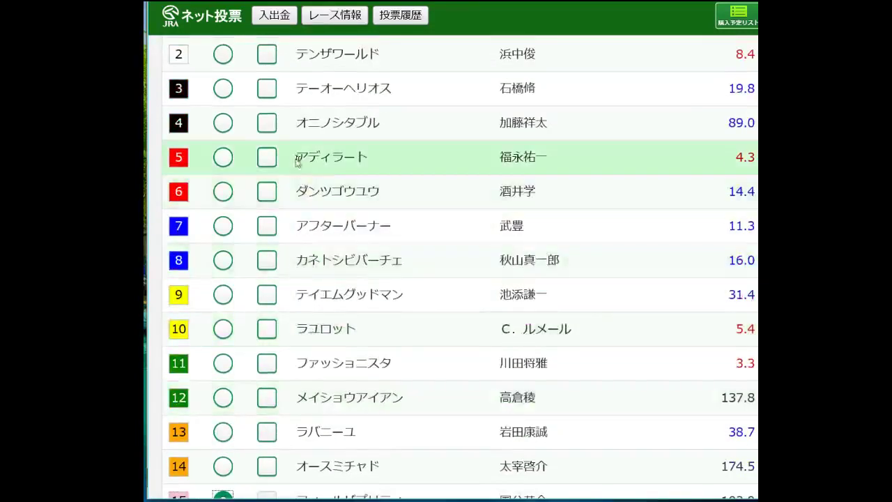
left_click(270, 58)
left_click(268, 157)
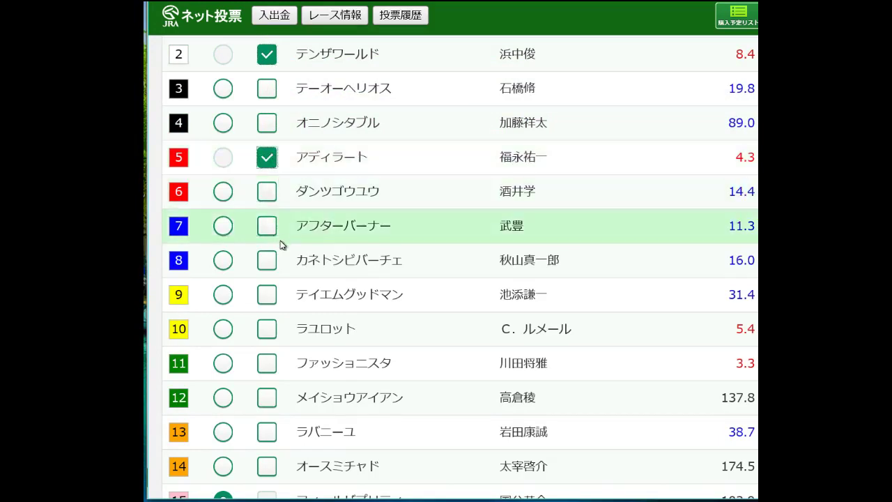
left_click(267, 329)
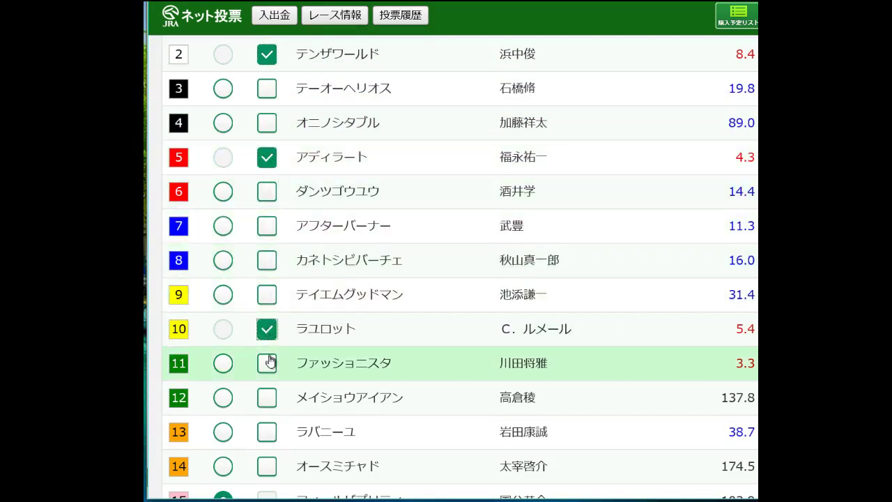
left_click(267, 363)
scroll(267, 363, "down", 3)
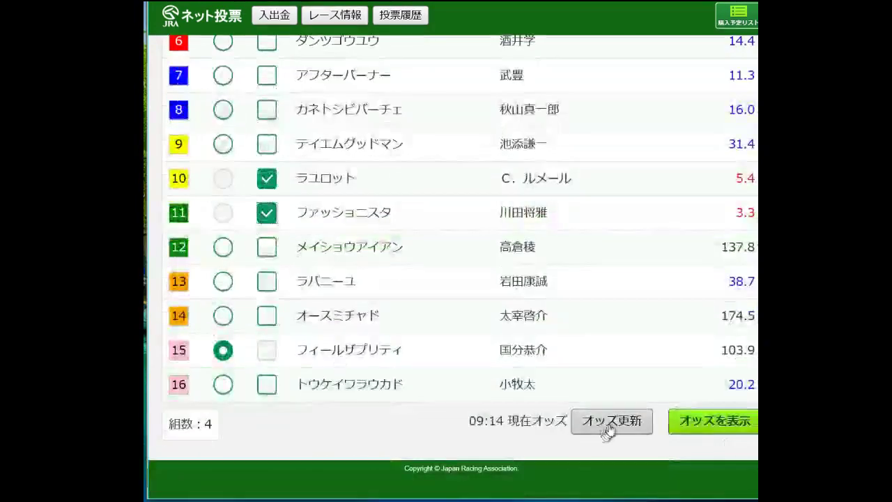
left_click(689, 423)
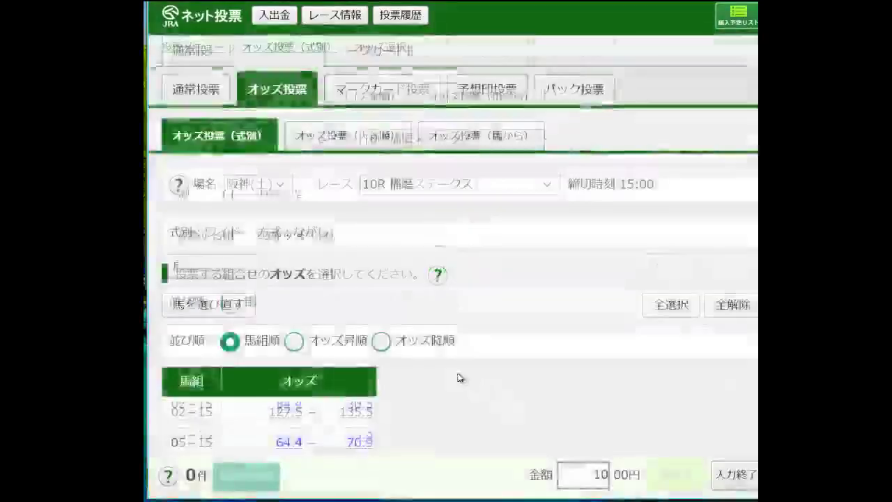
scroll(459, 375, "down", 2)
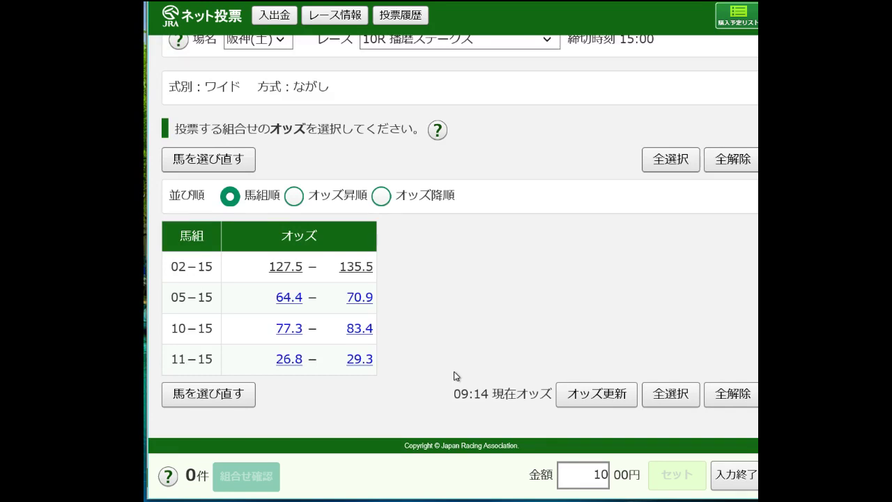
Step: Go back to the horse selection and change the ワイド method to フォーメーション
left_click(239, 393)
scroll(328, 333, "down", 4)
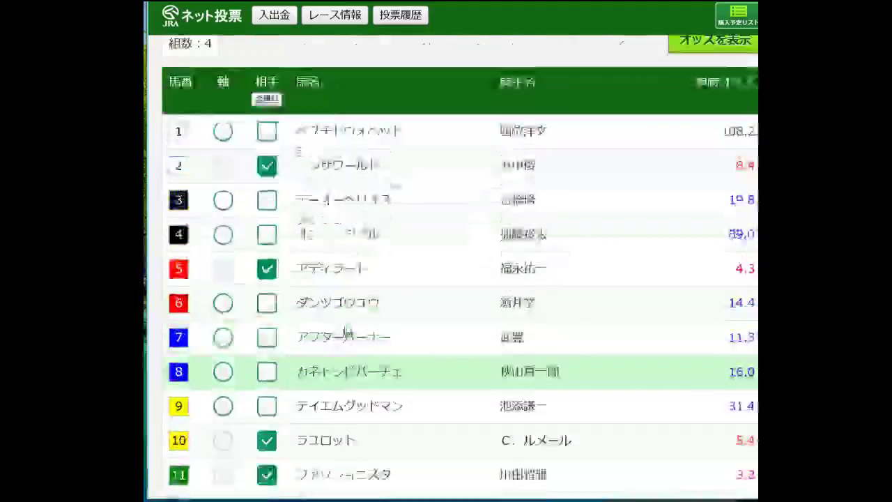
scroll(399, 189, "up", 3)
left_click(418, 159)
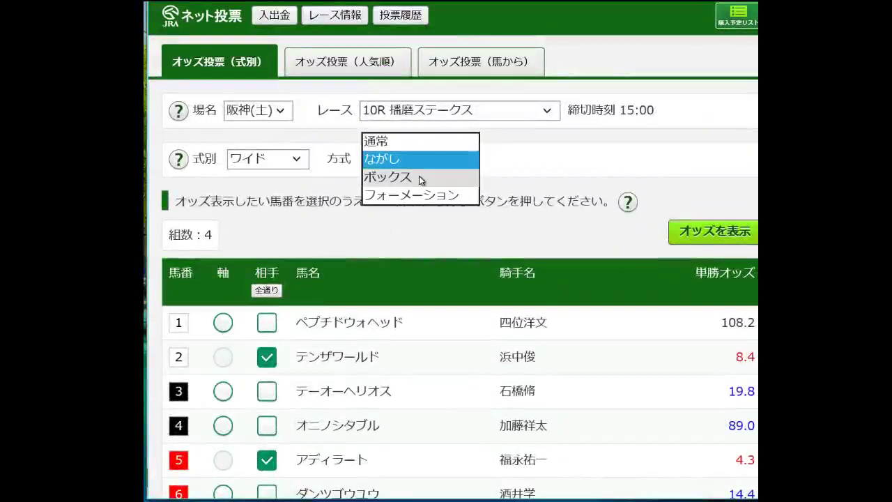
left_click(419, 194)
scroll(419, 189, "down", 4)
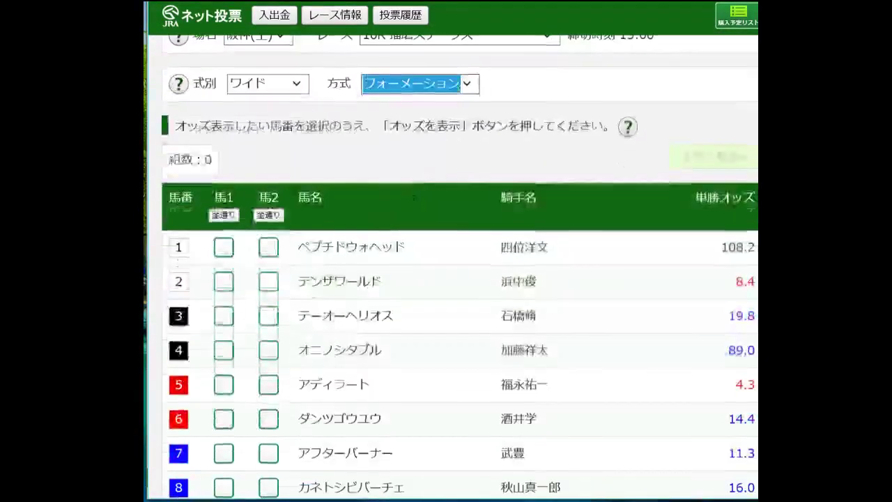
Step: Select horses 2, 5, 10, 11 and 15 as 馬1 of the ワイド formation
scroll(409, 202, "down", 2)
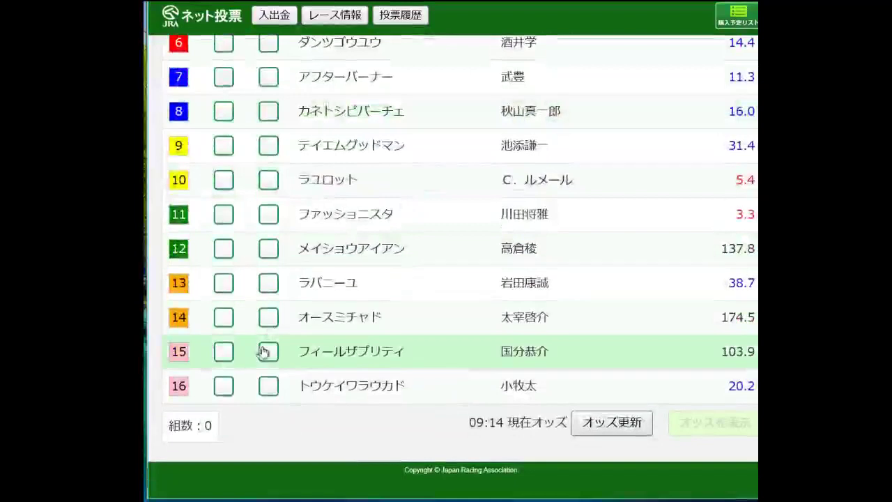
left_click(223, 352)
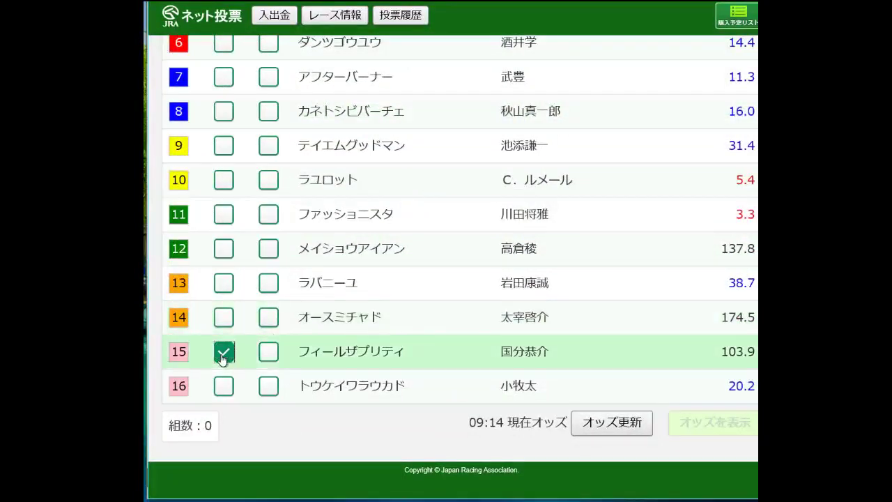
scroll(249, 324, "up", 1)
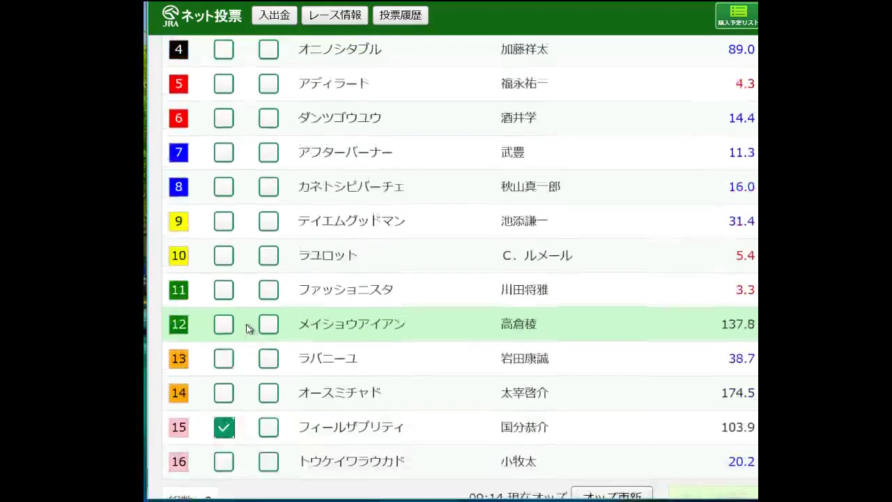
left_click(224, 290)
left_click(223, 255)
scroll(230, 265, "up", 3)
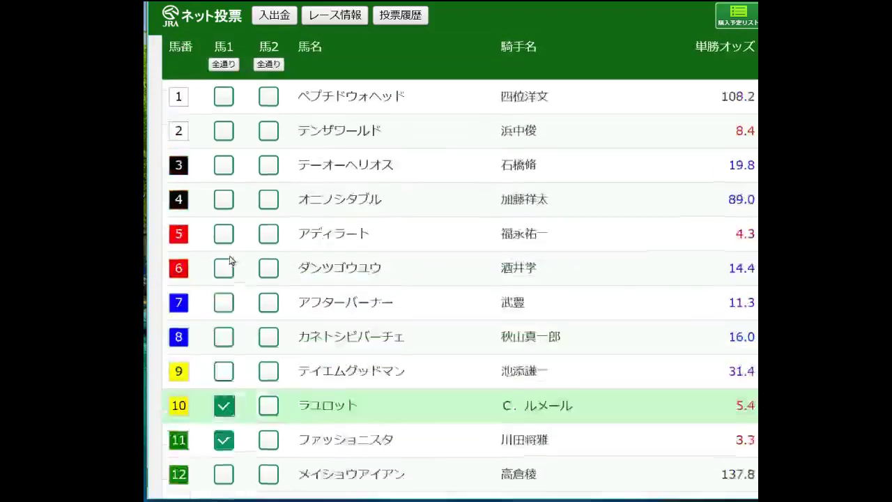
left_click(224, 235)
left_click(224, 132)
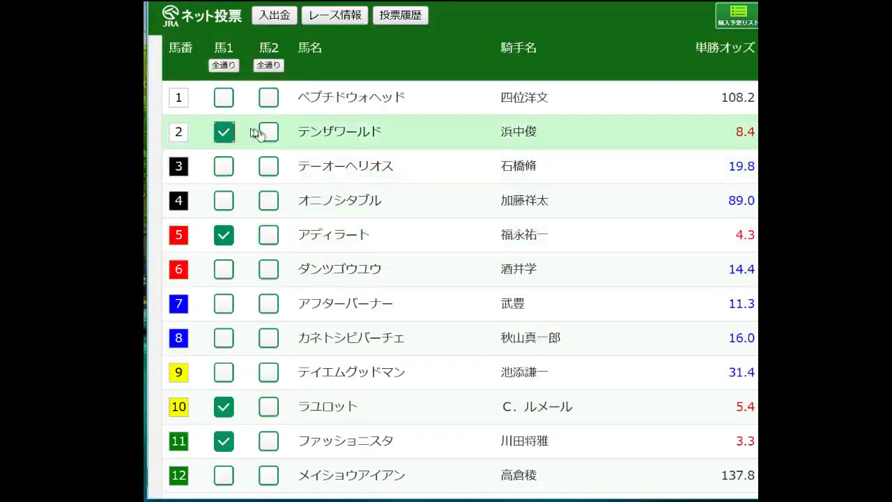
Step: Select horses 2, 5, 10, 11 and 15 as 馬2 as well and display the ワイド odds of the formation
left_click(269, 131)
left_click(262, 233)
scroll(261, 308, "down", 1)
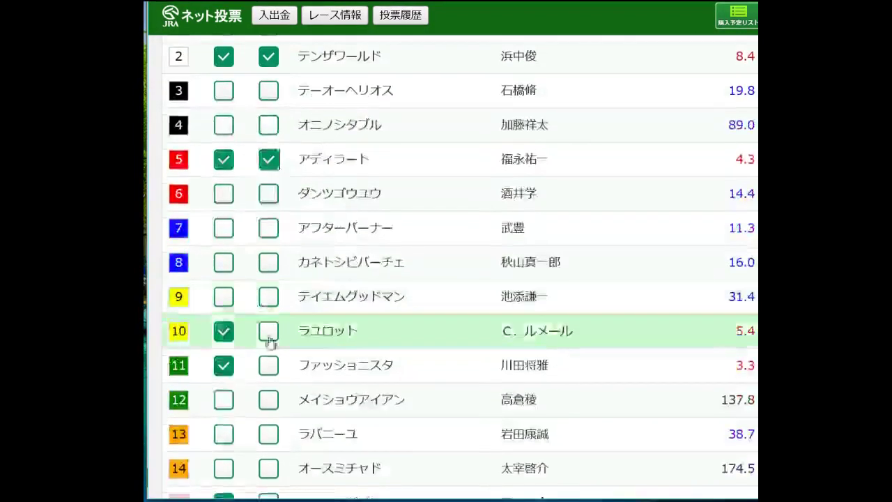
left_click(268, 330)
left_click(269, 364)
scroll(273, 360, "down", 2)
left_click(270, 354)
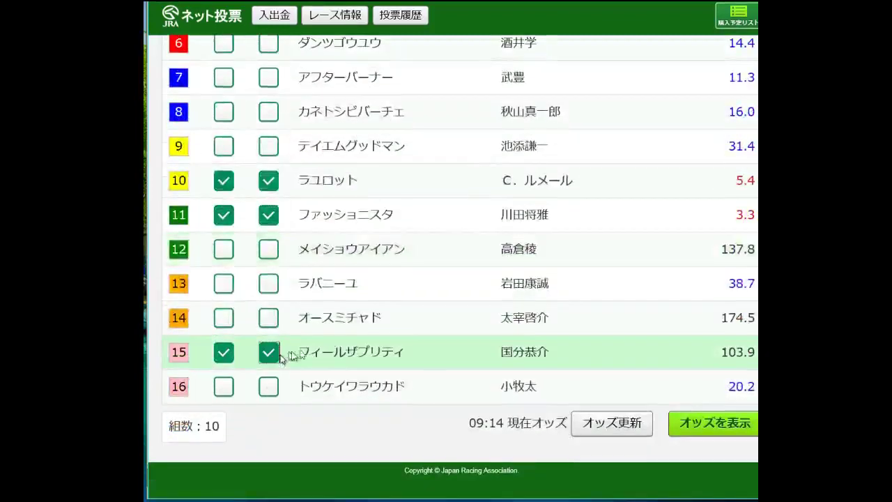
left_click(697, 423)
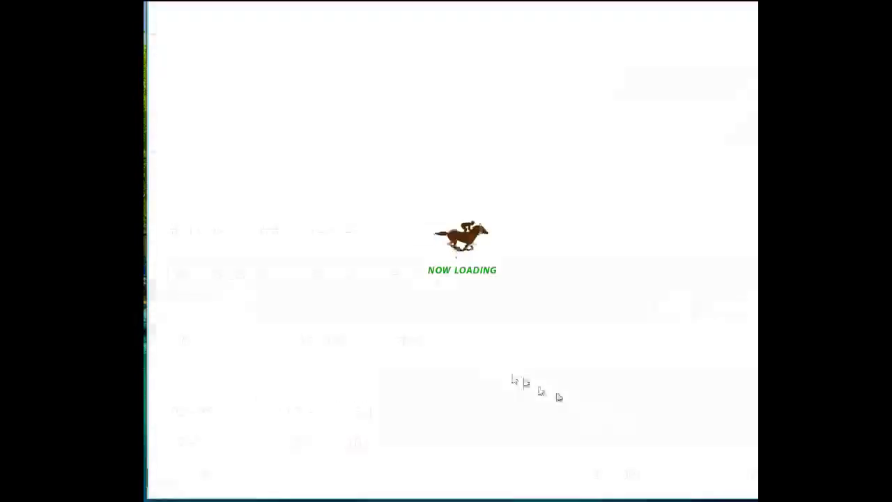
scroll(427, 328, "down", 3)
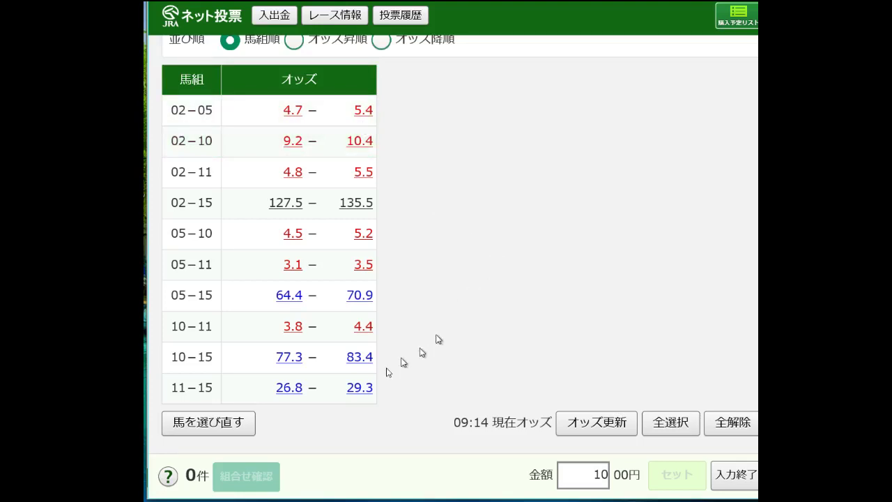
Step: Return to the horse selection and change the bet type to 馬連 with the ボックス method
left_click(237, 423)
scroll(396, 337, "down", 3)
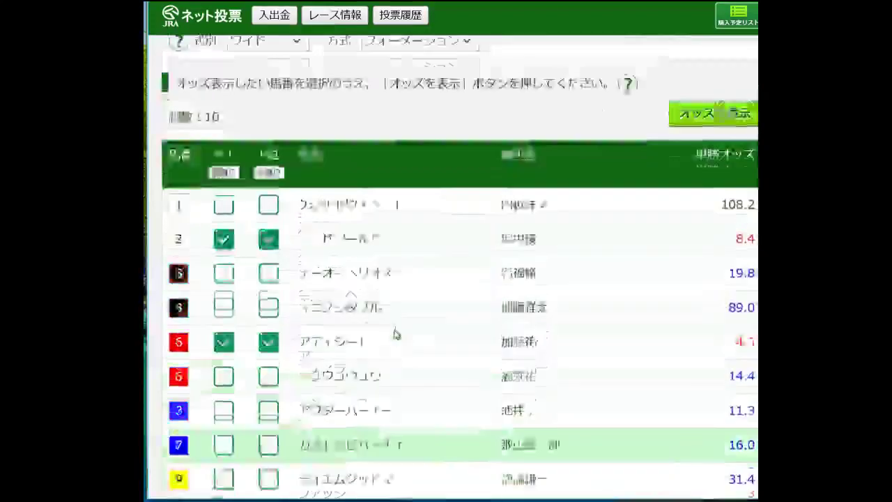
scroll(396, 335, "up", 2)
scroll(393, 305, "down", 3)
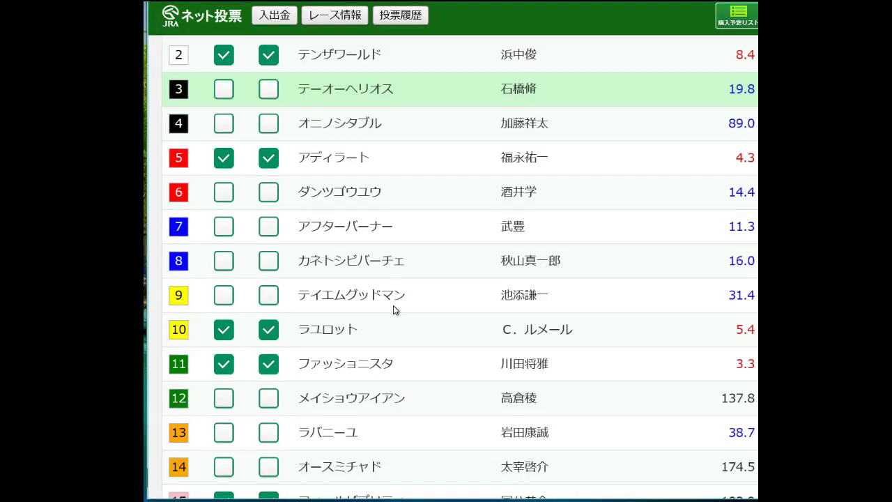
scroll(394, 308, "up", 1)
scroll(383, 244, "up", 2)
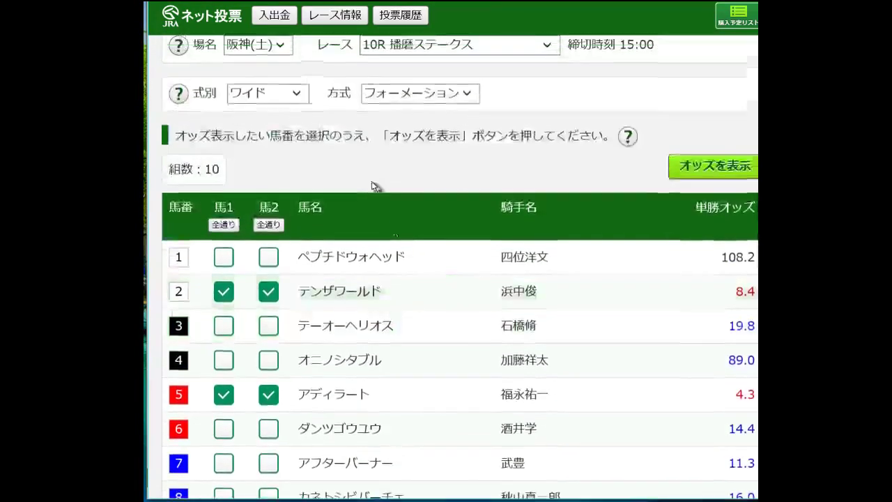
left_click(279, 159)
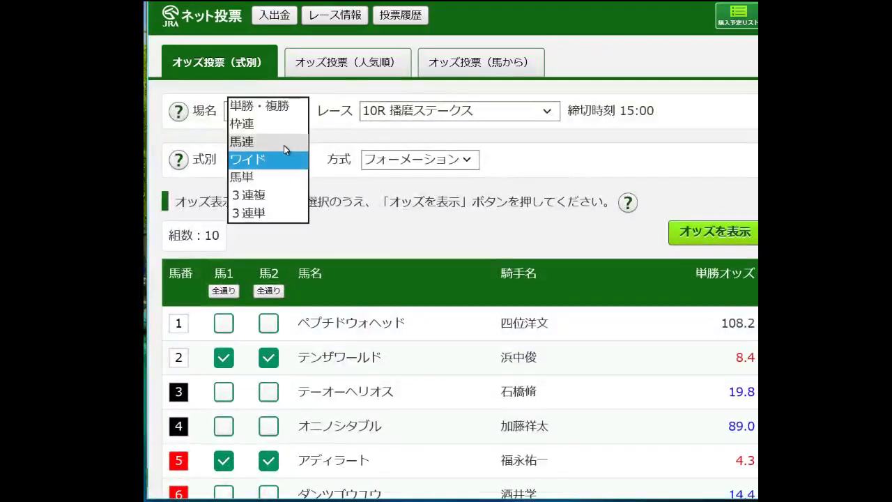
left_click(283, 144)
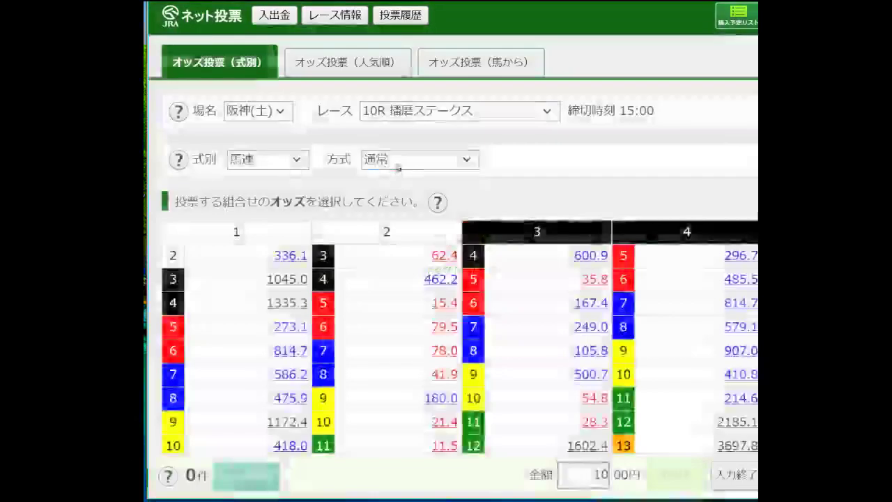
left_click(396, 165)
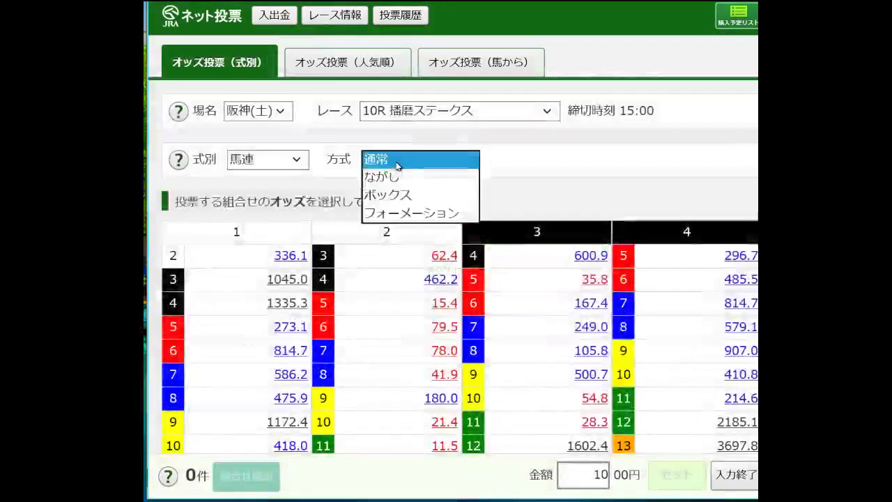
left_click(403, 200)
Step: Select horses 2, 5, 10 and 11 for the box and display the 馬連 odds of their combinations
scroll(277, 188, "down", 5)
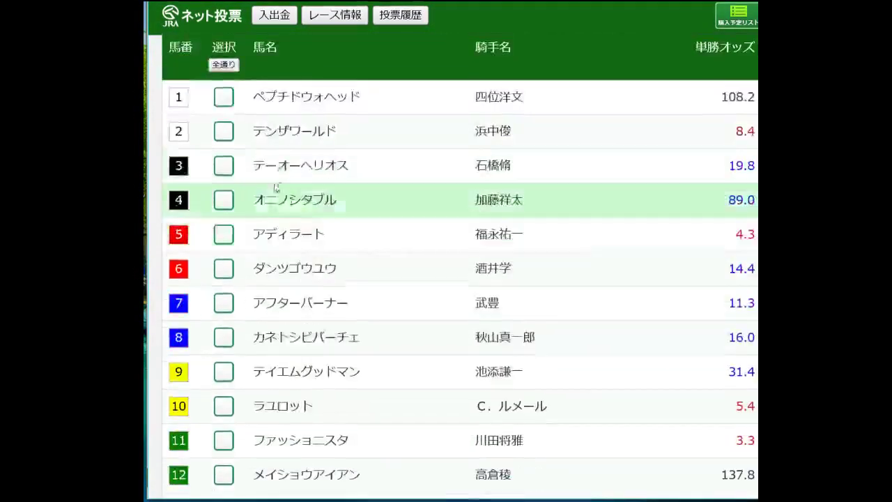
left_click(223, 131)
left_click(224, 234)
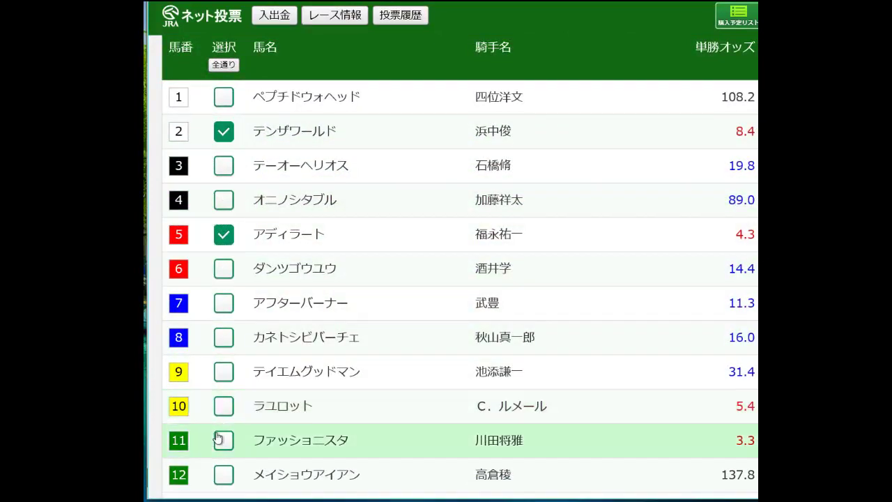
left_click(224, 405)
left_click(225, 440)
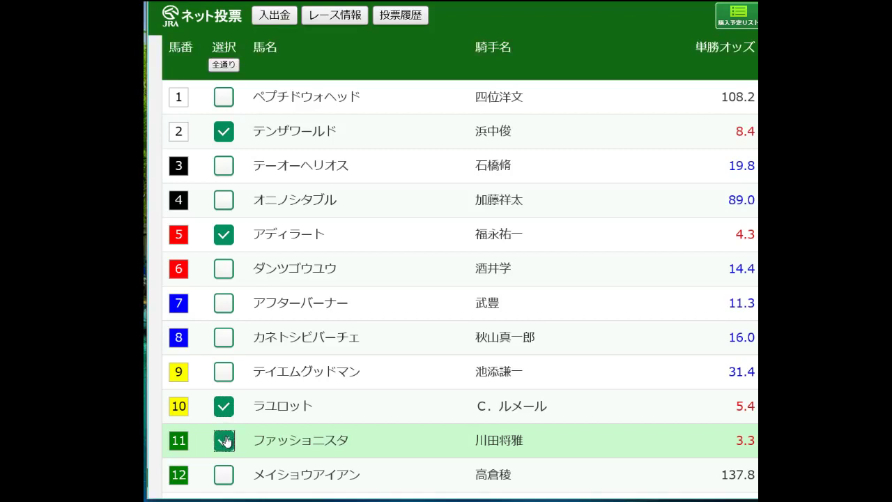
scroll(318, 391, "down", 1)
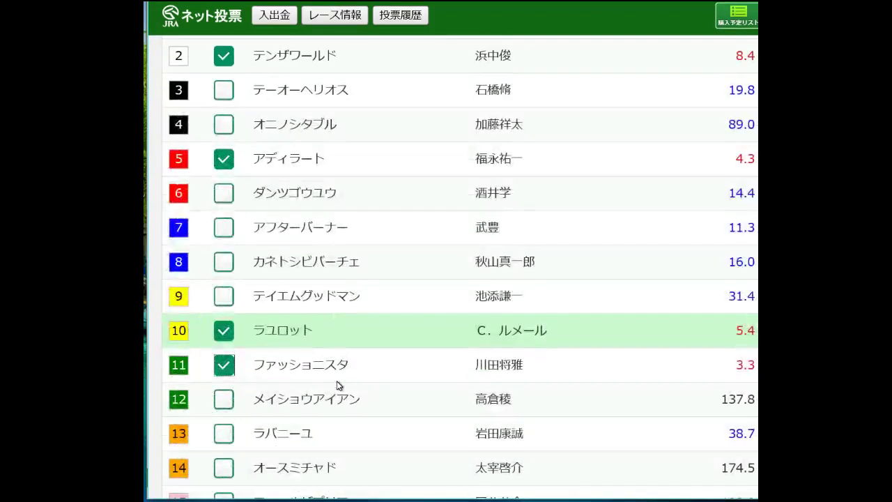
scroll(342, 381, "up", 5)
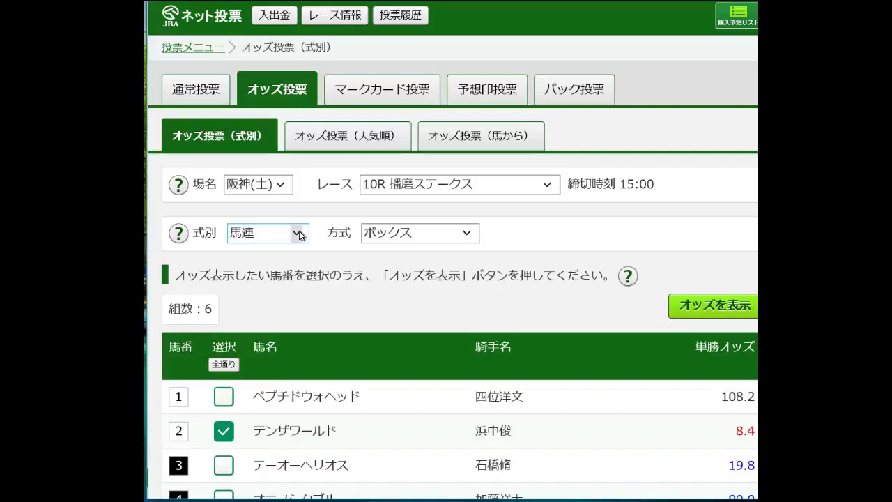
scroll(400, 305, "down", 6)
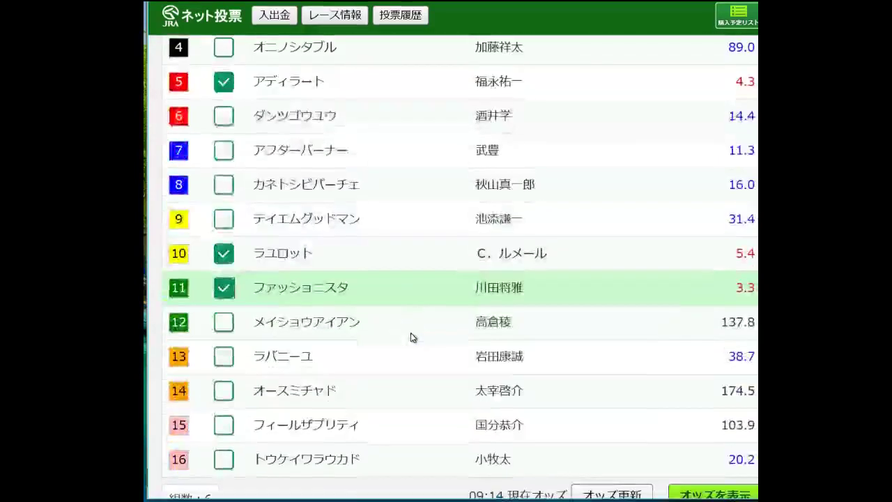
scroll(411, 337, "down", 2)
left_click(704, 400)
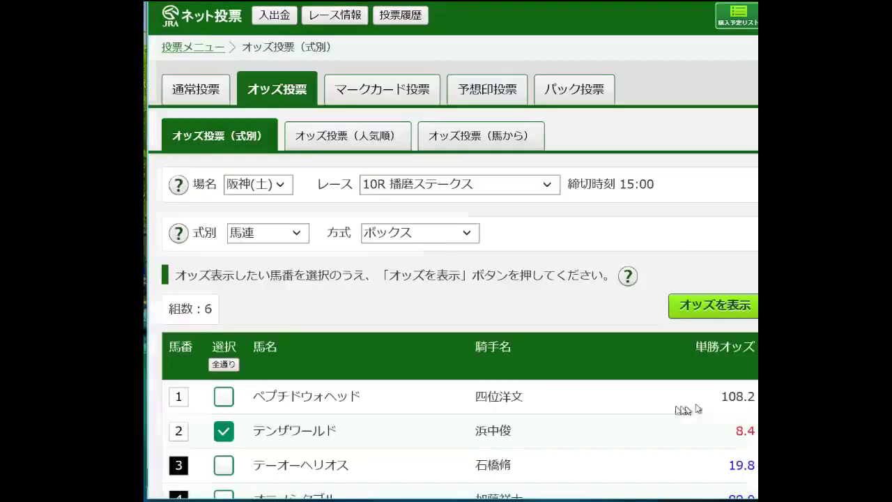
scroll(446, 352, "down", 3)
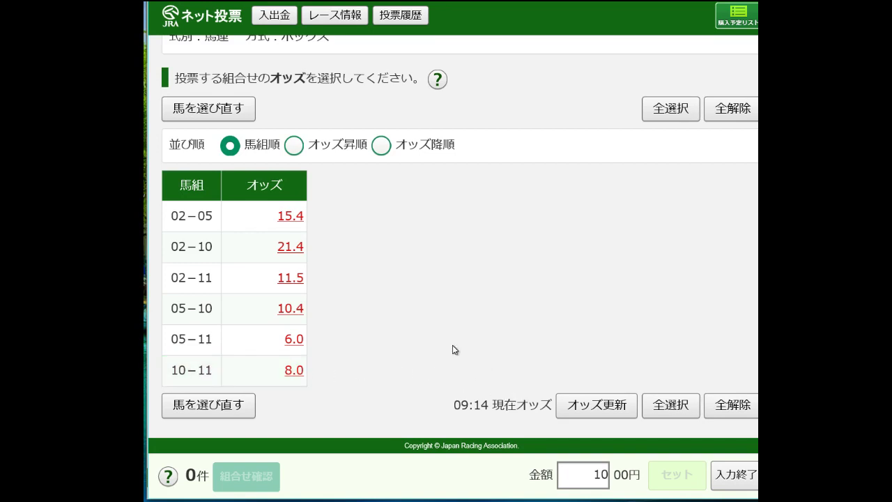
Step: Select all 馬連 box combinations and set them for purchase at 100円 each
left_click(671, 111)
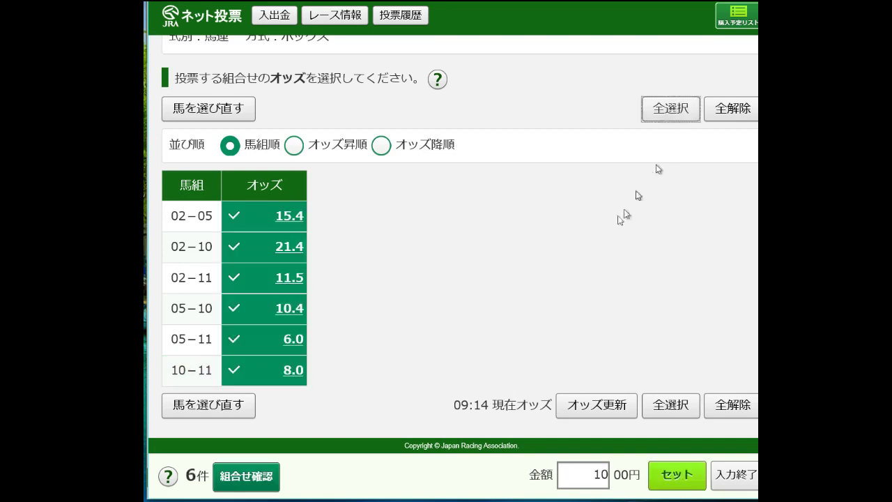
left_click(601, 475)
key("BackSpace")
key("BackSpace")
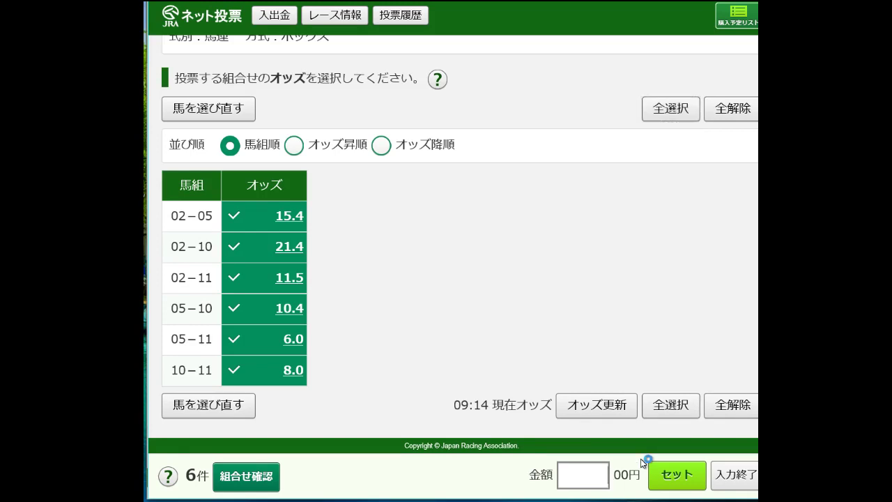
type("1")
left_click(664, 475)
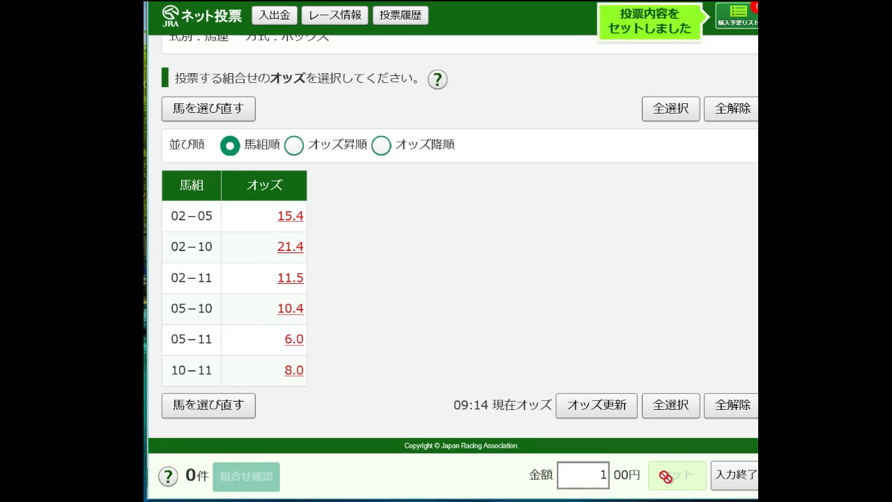
Step: Finish the bet entry, enter 600円 as the total amount in the 購入予定リスト and confirm the purchase
left_click(733, 475)
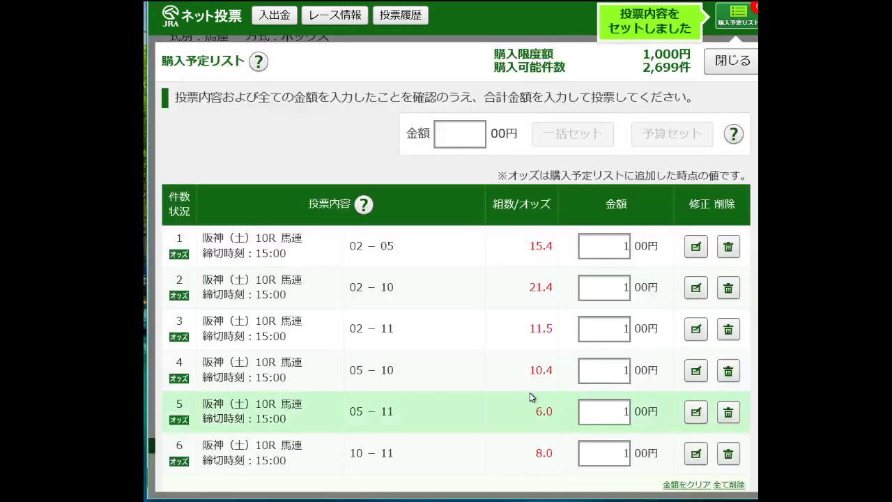
scroll(530, 397, "down", 2)
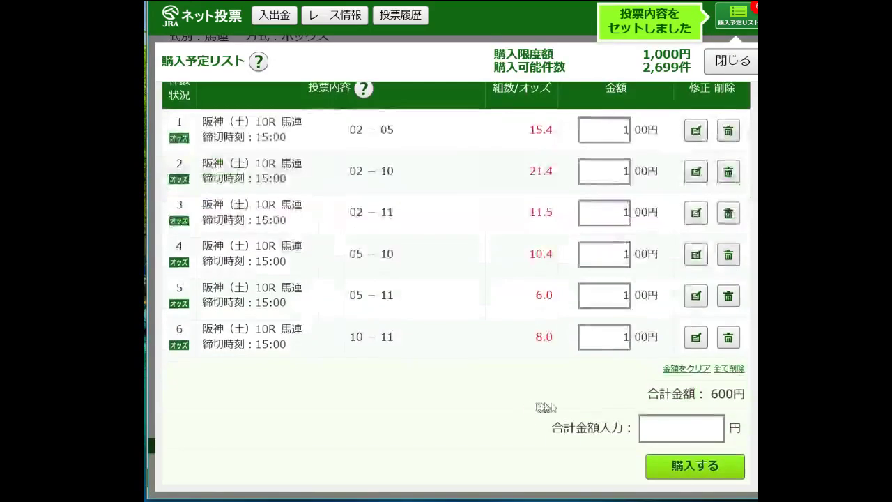
left_click(651, 425)
type("600")
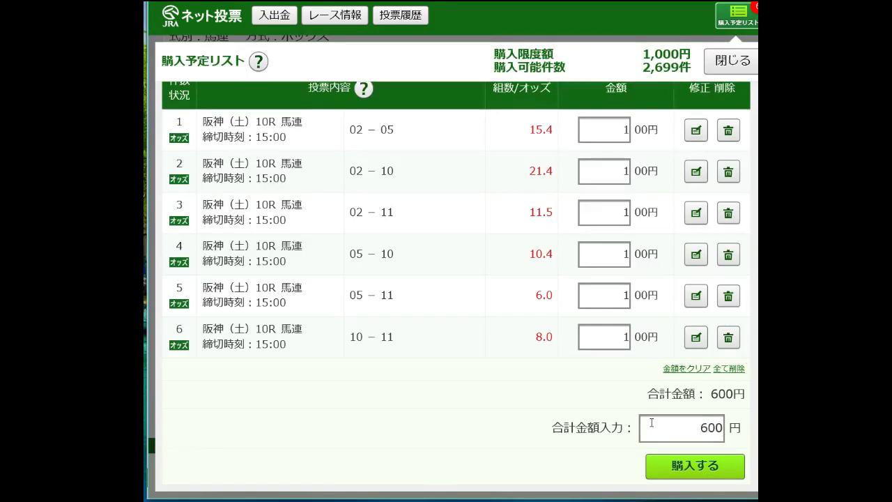
left_click(703, 460)
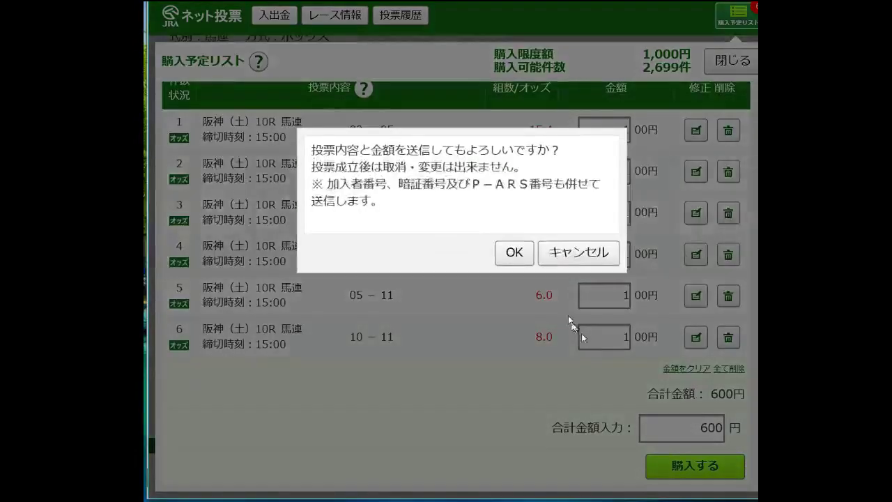
left_click(512, 253)
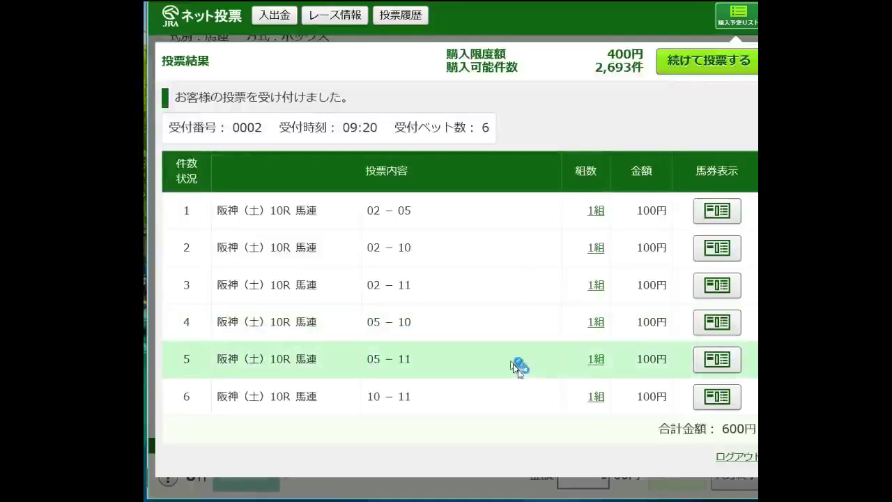
Step: Continue voting with 阪神(土) 10R 播磨ステークス and set the bet type to ワイド with the ながし method
left_click(684, 69)
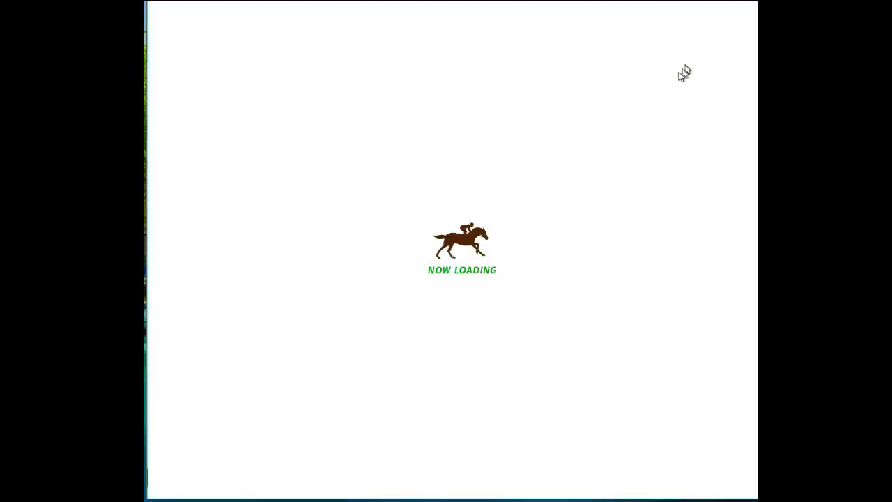
scroll(406, 231, "down", 2)
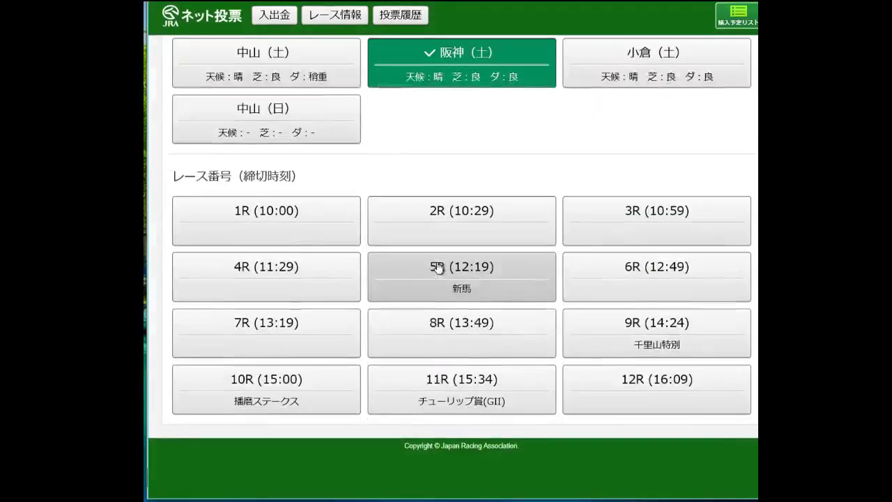
left_click(350, 379)
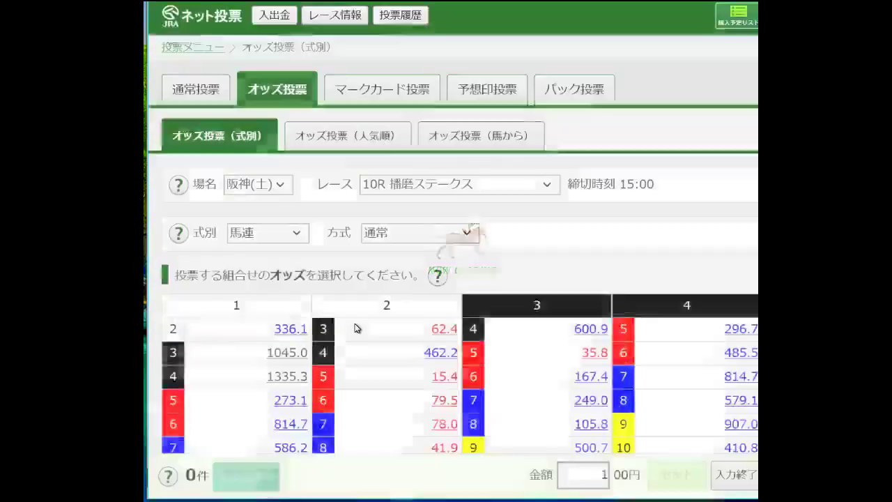
left_click(298, 233)
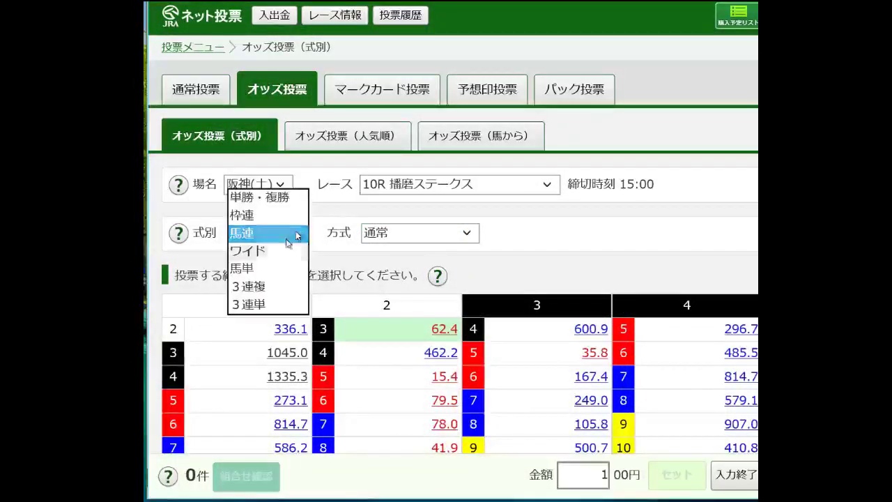
left_click(284, 251)
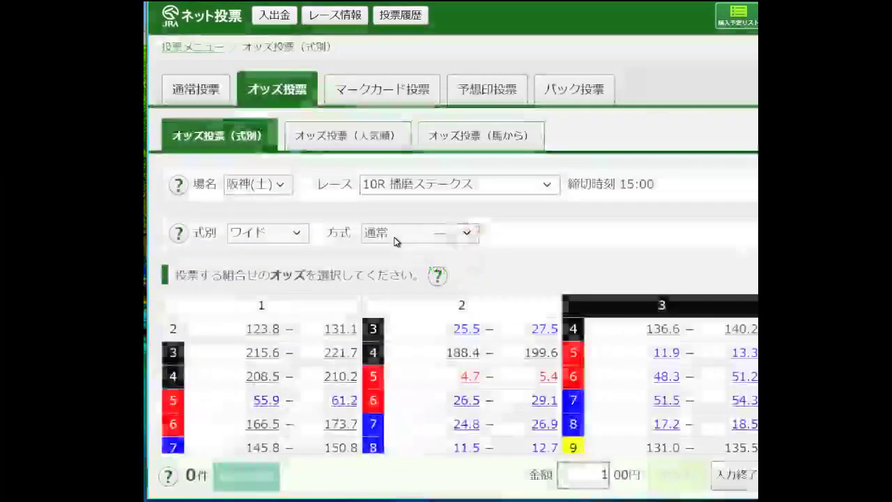
left_click(395, 242)
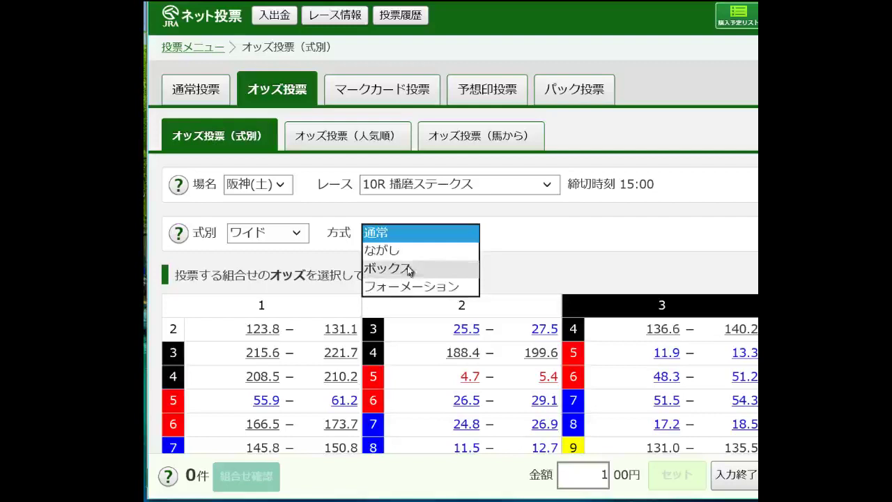
left_click(398, 250)
Step: Choose horse 15 as the 軸 and horses 2, 5, 10 and 11 as 相手, and display their ワイド odds
scroll(408, 275, "down", 6)
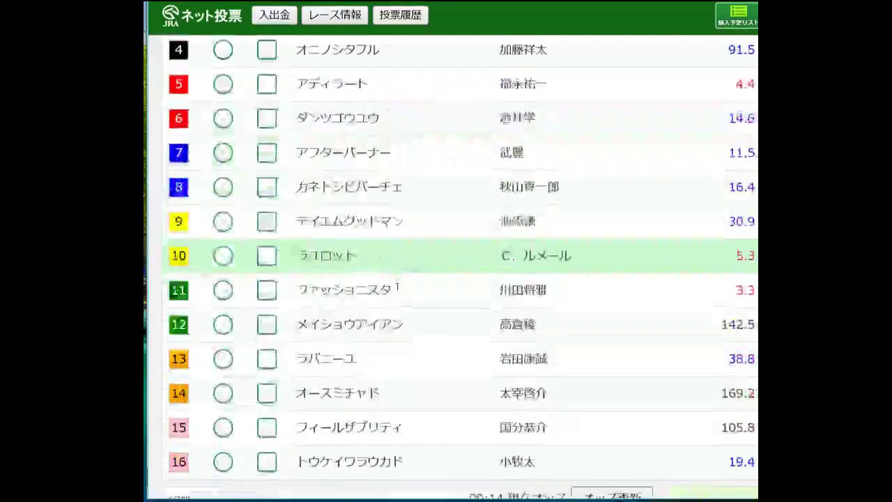
left_click(231, 330)
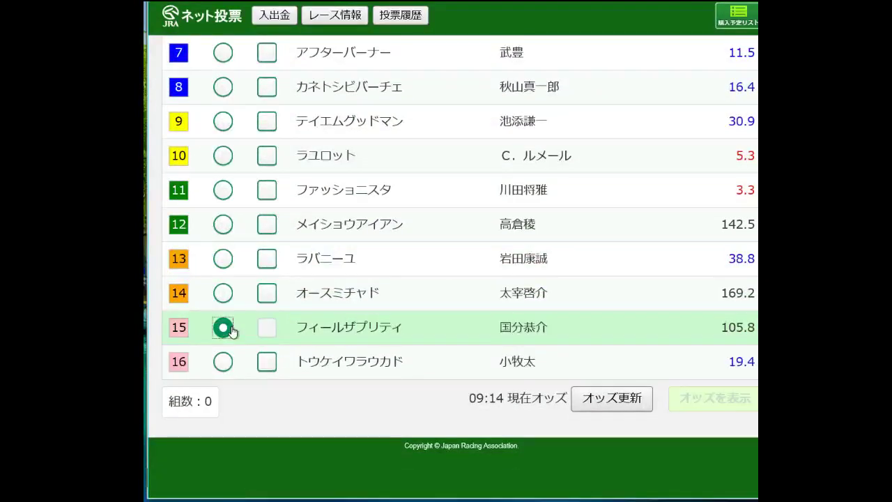
scroll(300, 300, "up", 5)
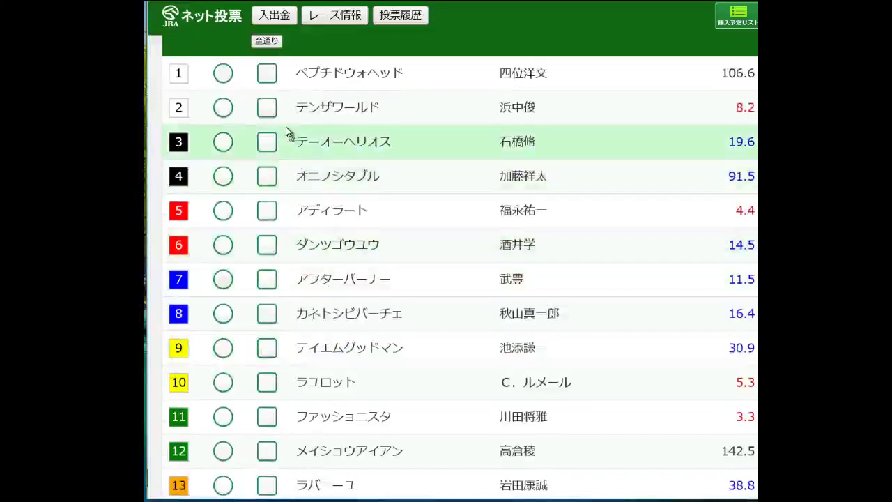
left_click(267, 107)
left_click(266, 210)
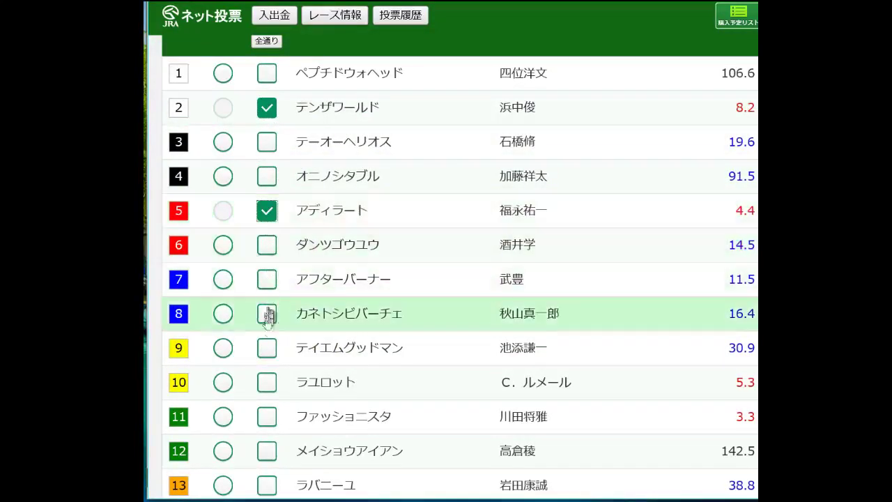
left_click(267, 416)
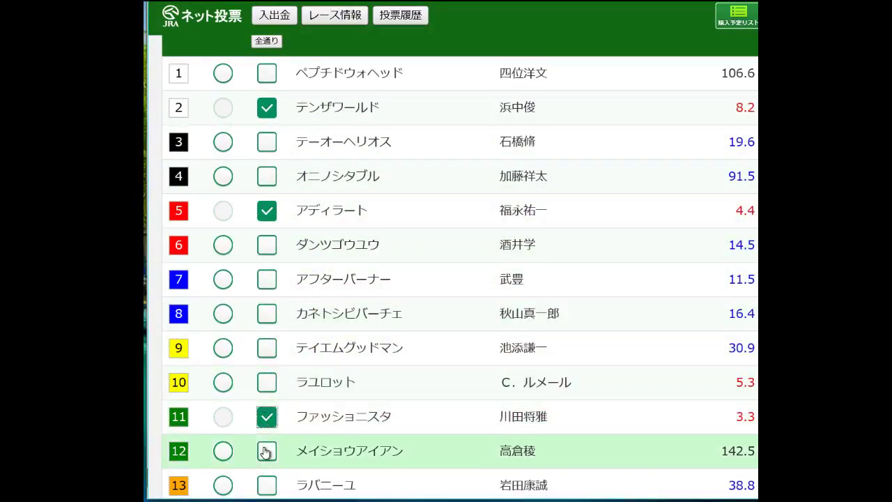
left_click(269, 385)
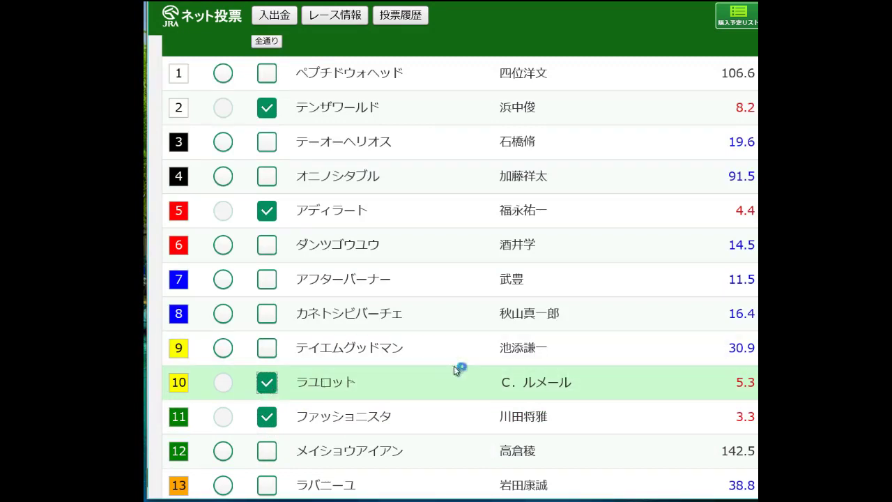
scroll(460, 367, "down", 5)
left_click(611, 406)
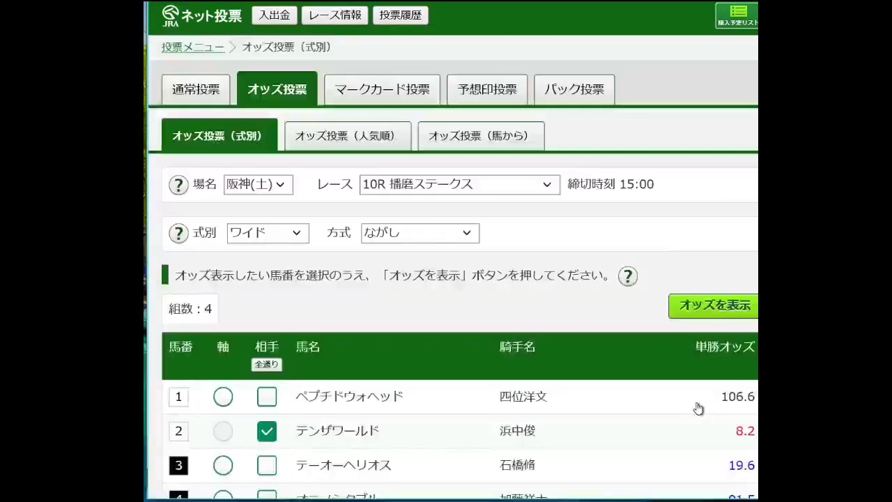
Step: Select all ワイド ながし combinations and set them for purchase at 100円 each
scroll(501, 369, "down", 3)
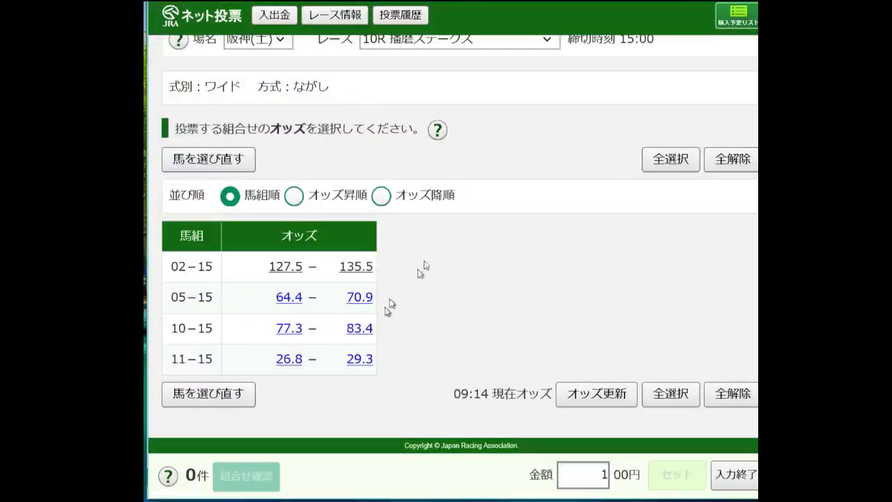
left_click(651, 168)
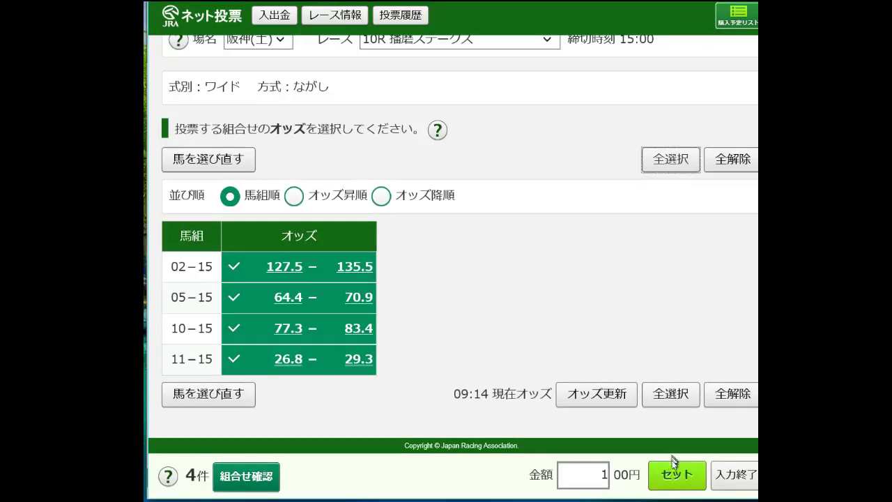
left_click(674, 469)
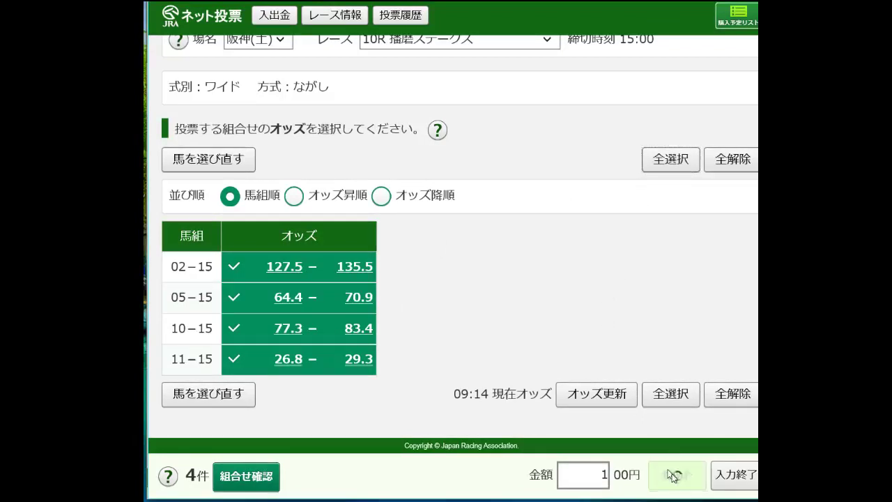
Step: Finish the bet entry, confirm the ワイド purchase with 400円 as the total amount, and return to the race selection
left_click(735, 477)
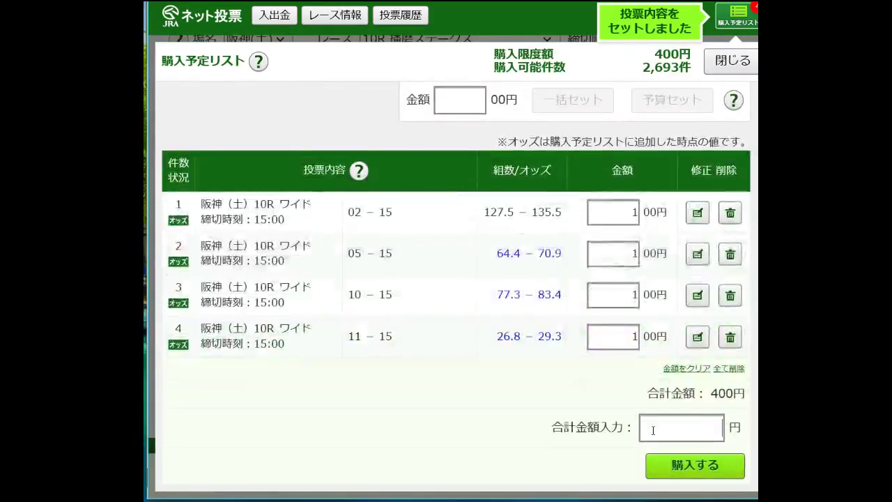
type("400")
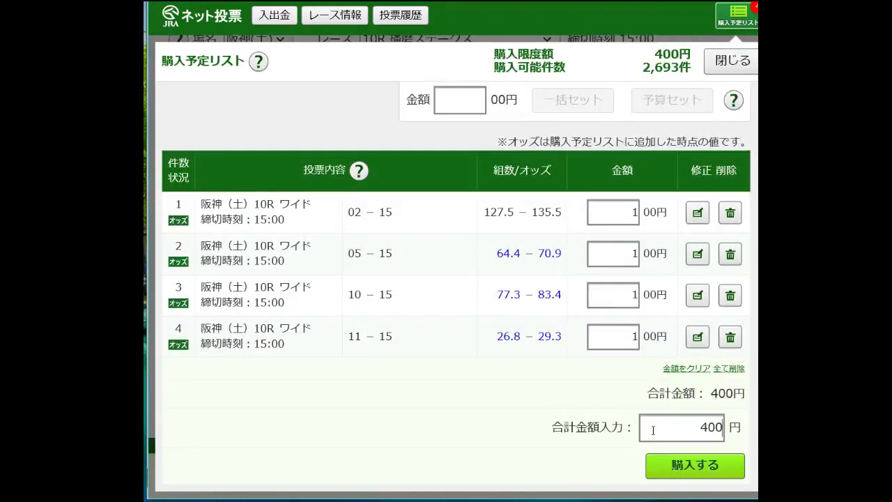
left_click(683, 468)
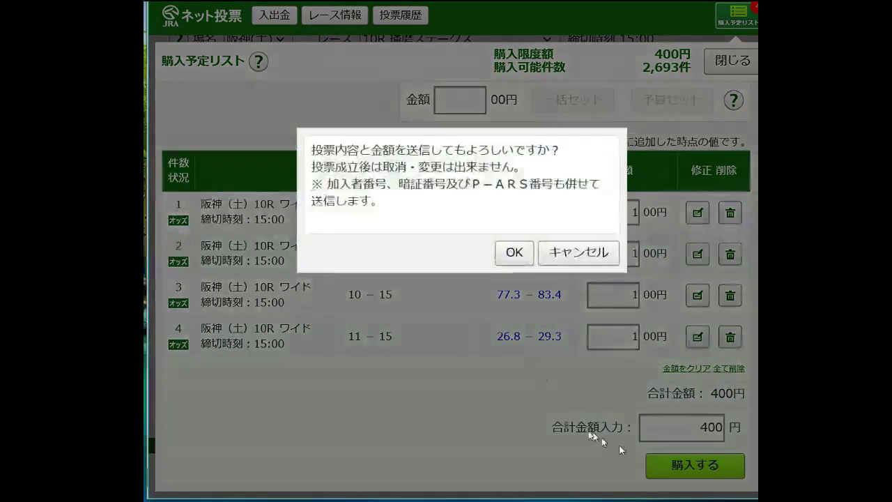
left_click(513, 253)
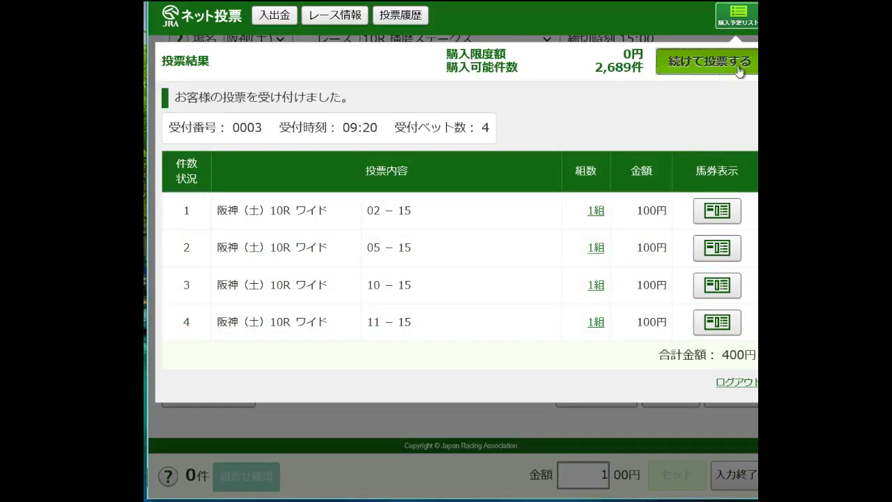
left_click(738, 70)
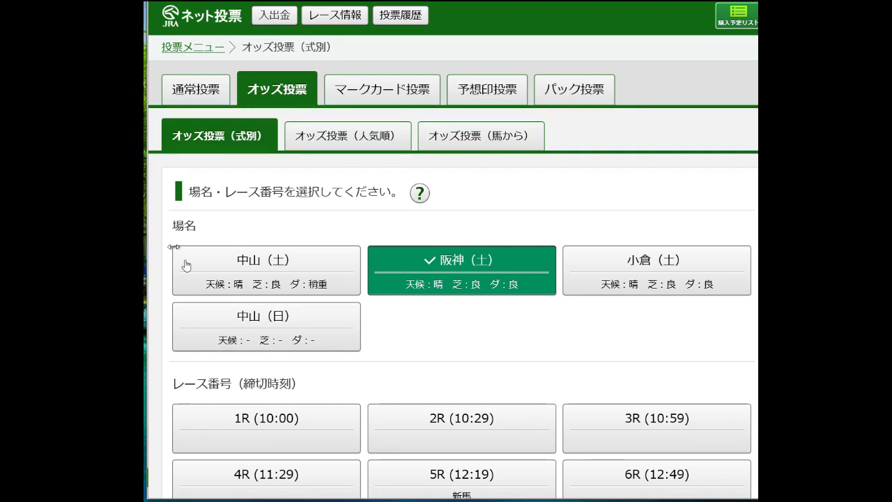
Step: Switch to the JRA homepage window and look through the 出馬表 race list for 1回小倉7日
mouse_move(488, 496)
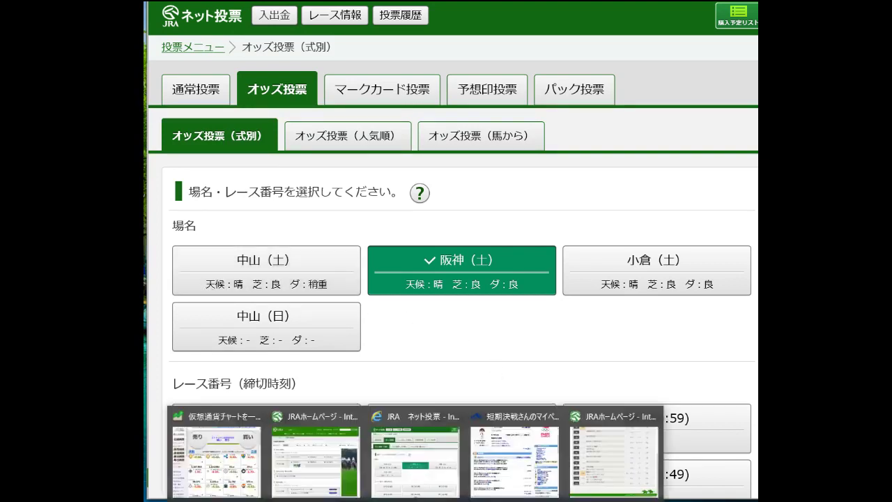
left_click(591, 466)
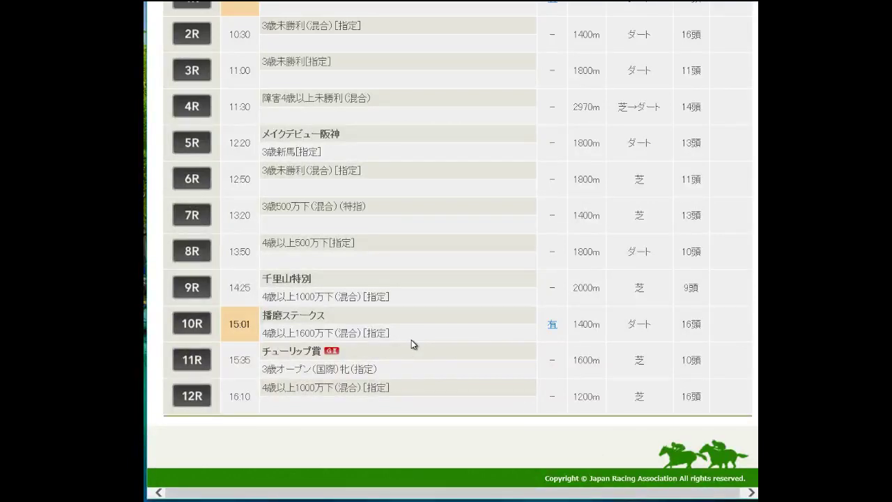
scroll(479, 256, "up", 5)
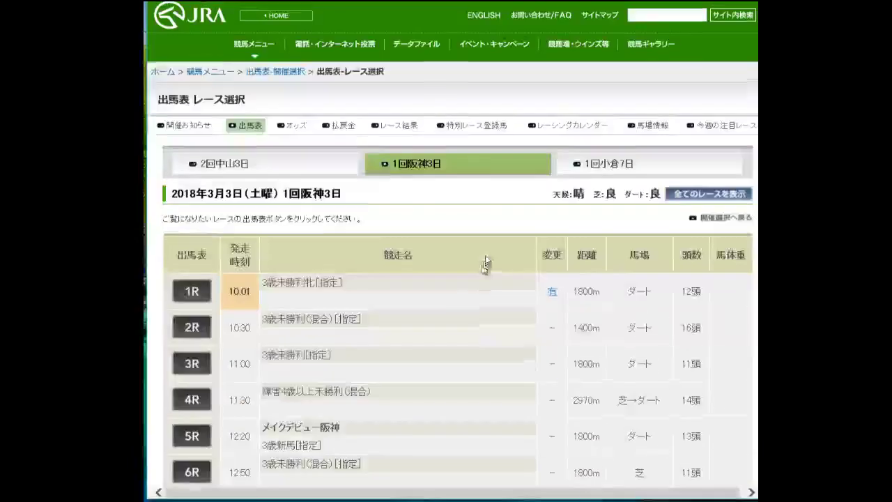
left_click(591, 179)
scroll(418, 265, "down", 5)
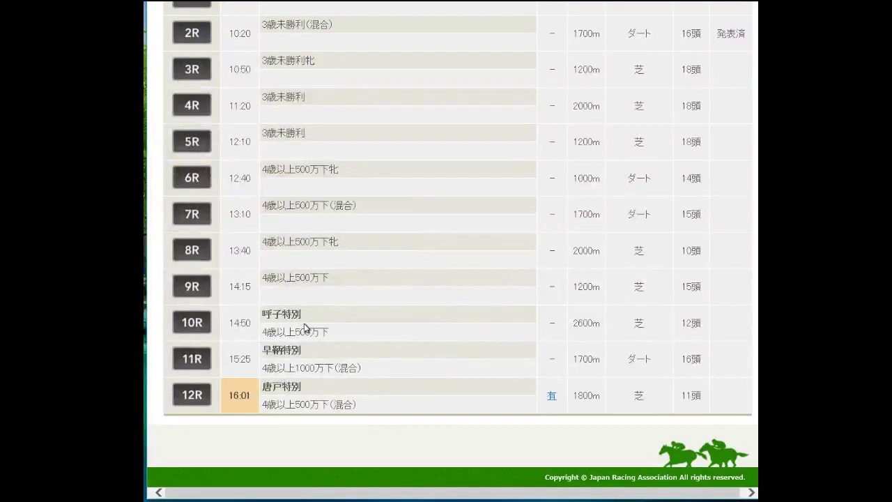
left_click(290, 286)
Step: Switch back to the JRA ネット投票 window and open the odds for 中山(土) 9R 潮来特別
mouse_move(416, 501)
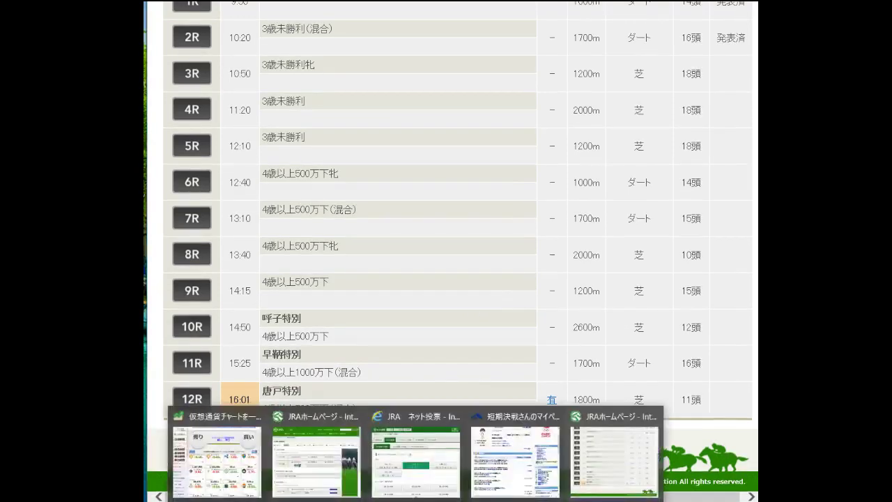
left_click(424, 487)
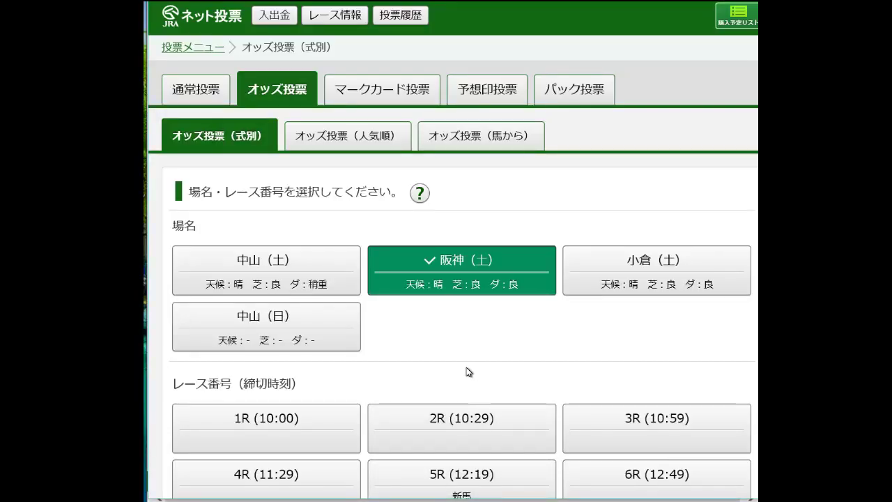
left_click(298, 273)
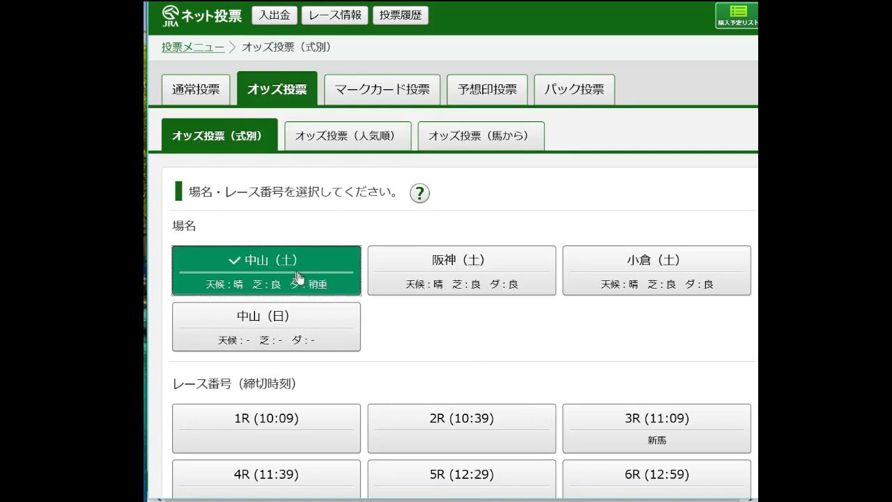
scroll(465, 363, "down", 3)
left_click(618, 348)
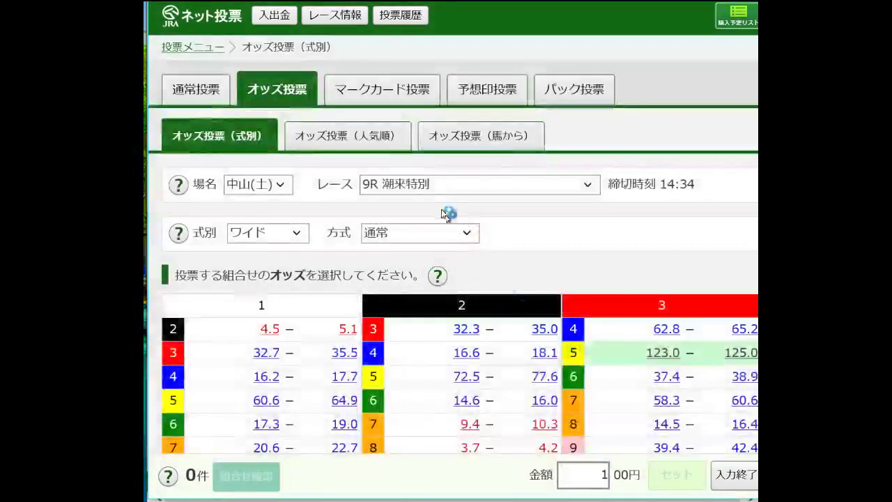
Step: Change the bet type to 単勝・複勝 and set a 100円 複勝 bet on horse 1 チャロネグロ
left_click(301, 234)
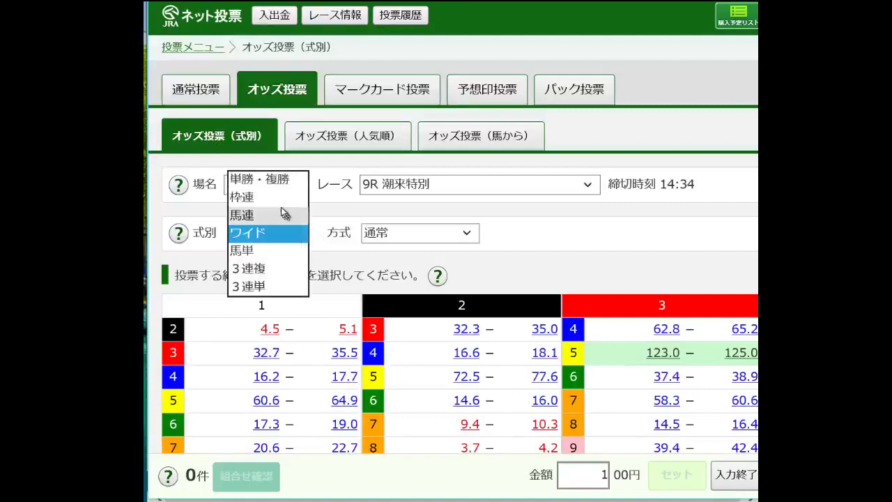
left_click(283, 211)
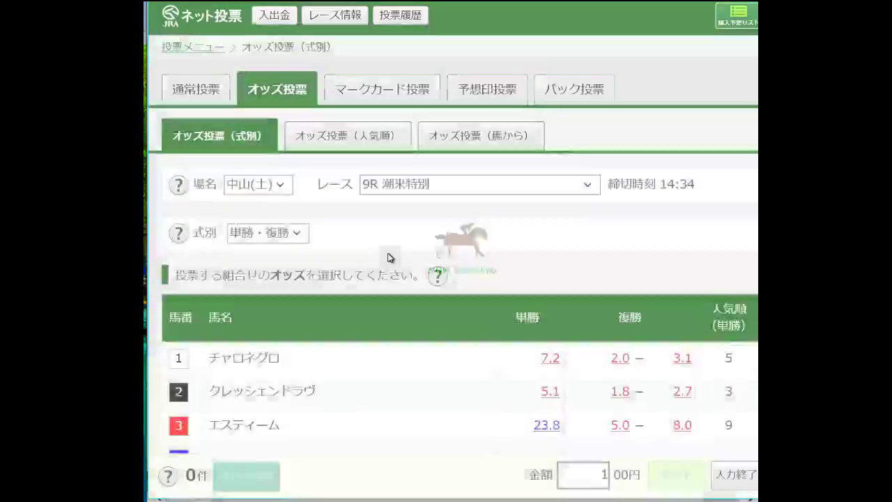
scroll(496, 278, "down", 1)
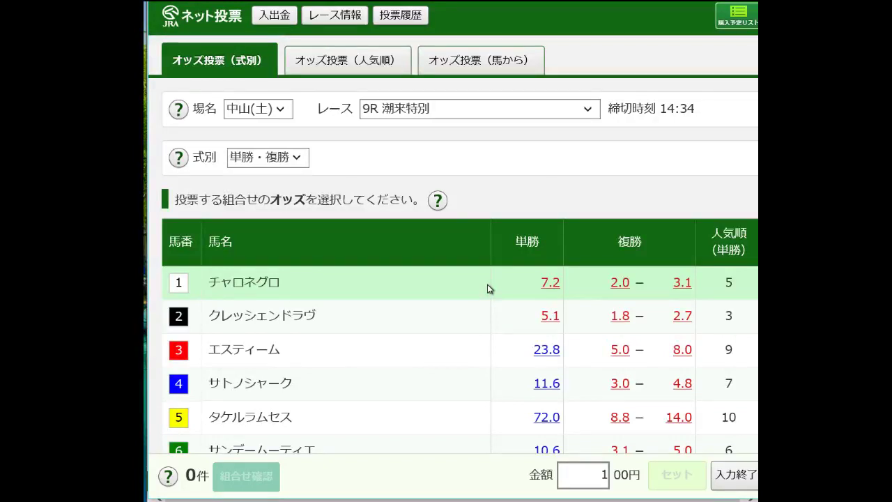
left_click(622, 289)
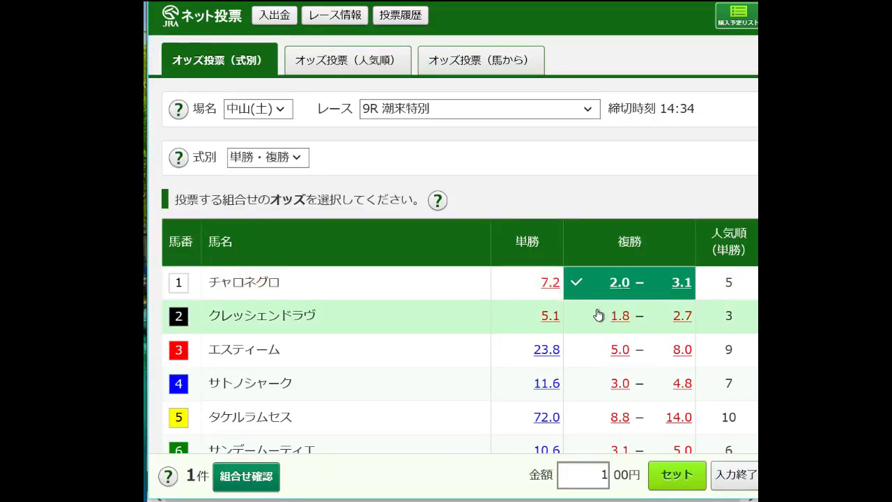
left_click(678, 476)
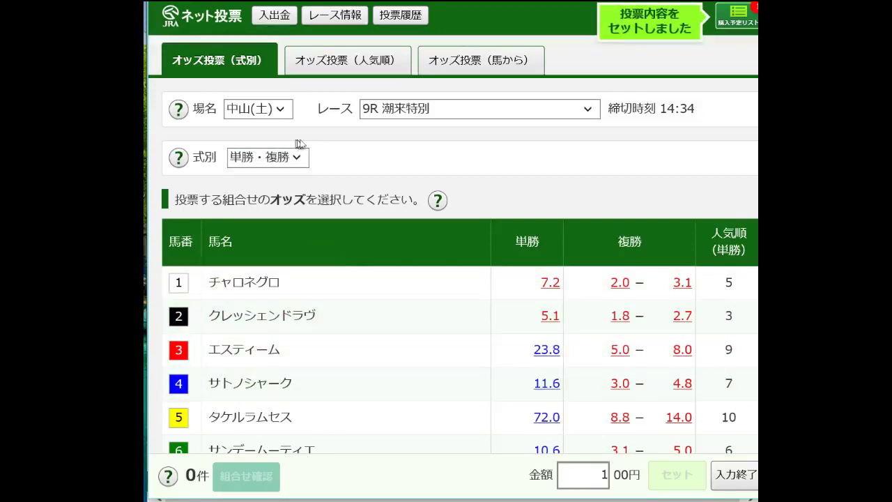
Step: Open the odds for 中山(土) 10R 上総ステークス and change the bet type to 馬連
left_click(422, 115)
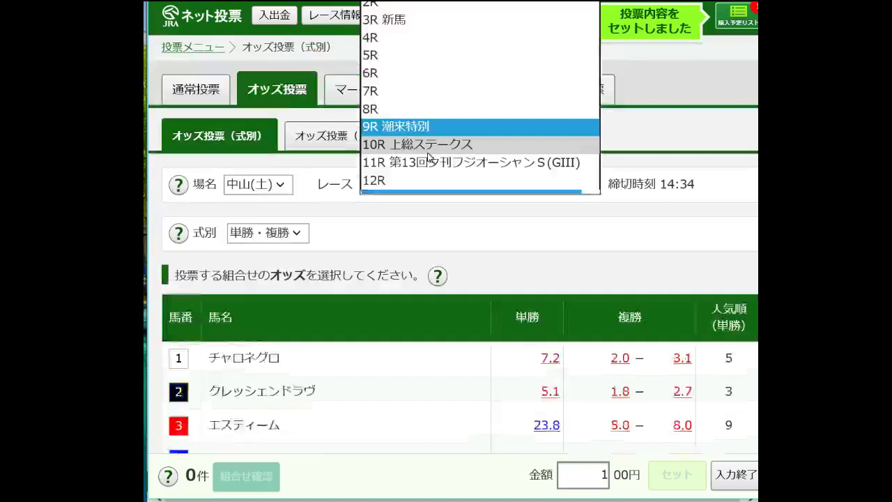
left_click(418, 144)
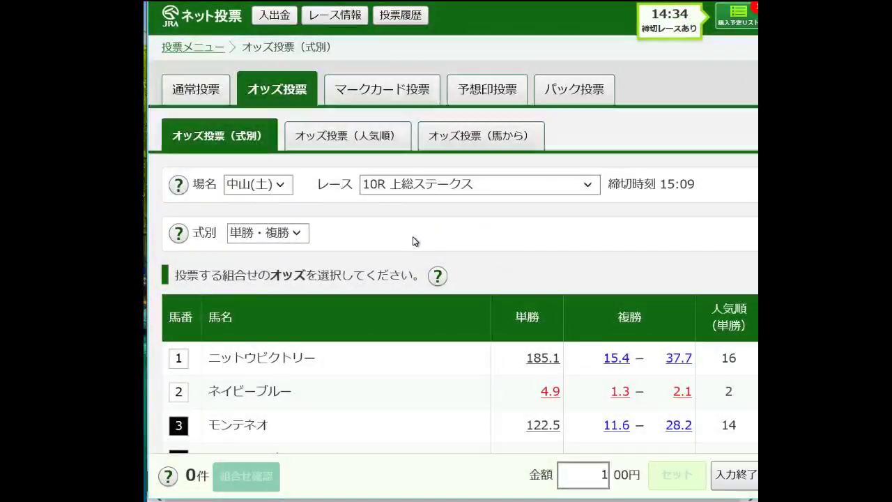
scroll(410, 252, "down", 2)
scroll(412, 254, "down", 1)
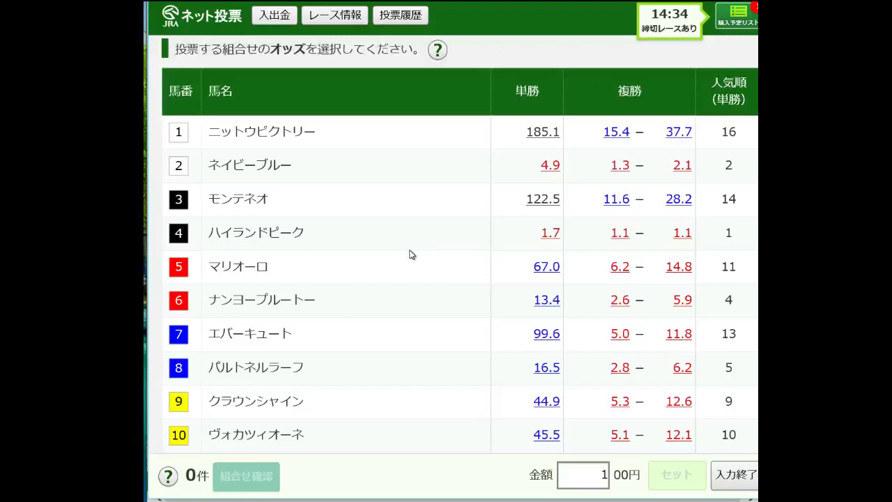
scroll(409, 253, "up", 1)
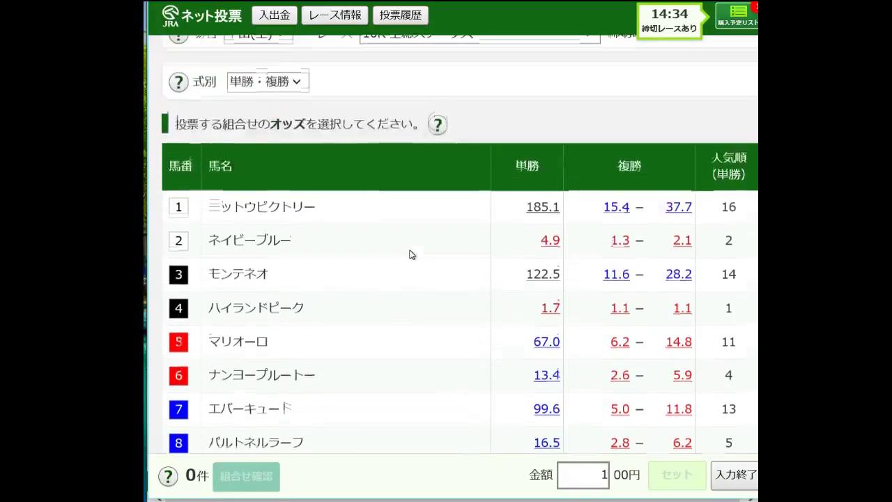
scroll(412, 245, "up", 1)
left_click(304, 164)
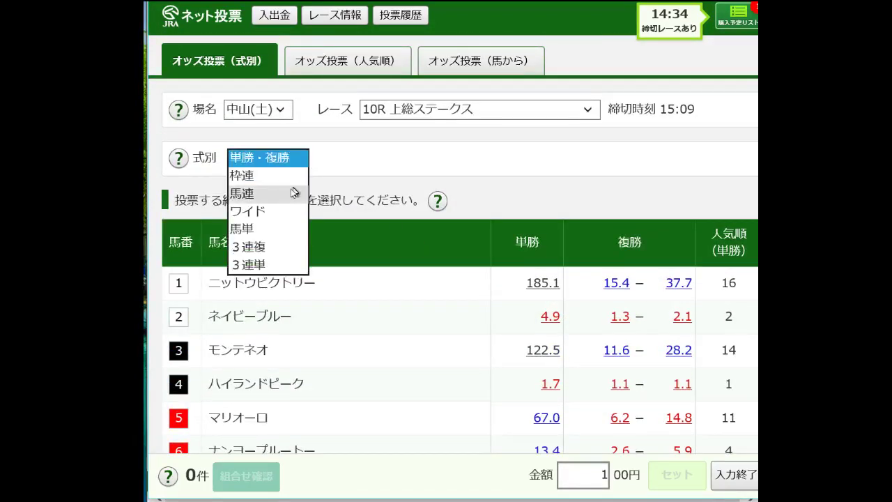
left_click(291, 193)
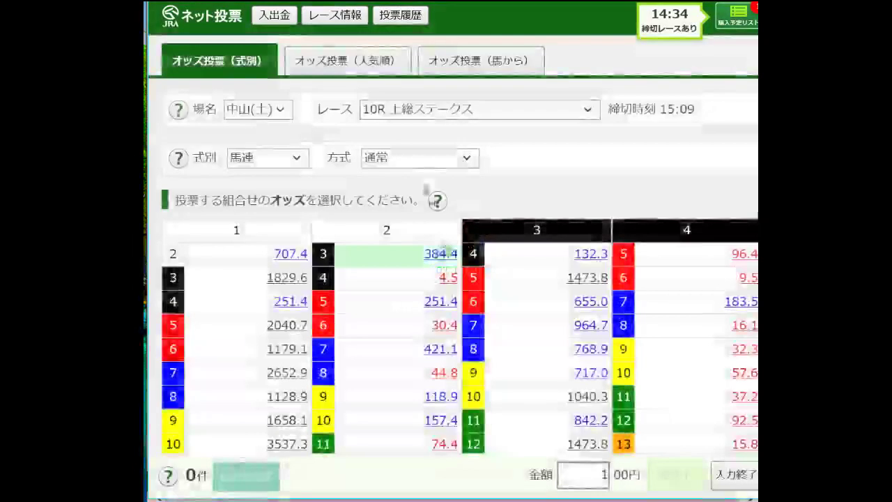
Step: Choose the ボックス method, select horses 2 ネイビーブルー and 4 ハイランドピーク, and display their odds
left_click(421, 158)
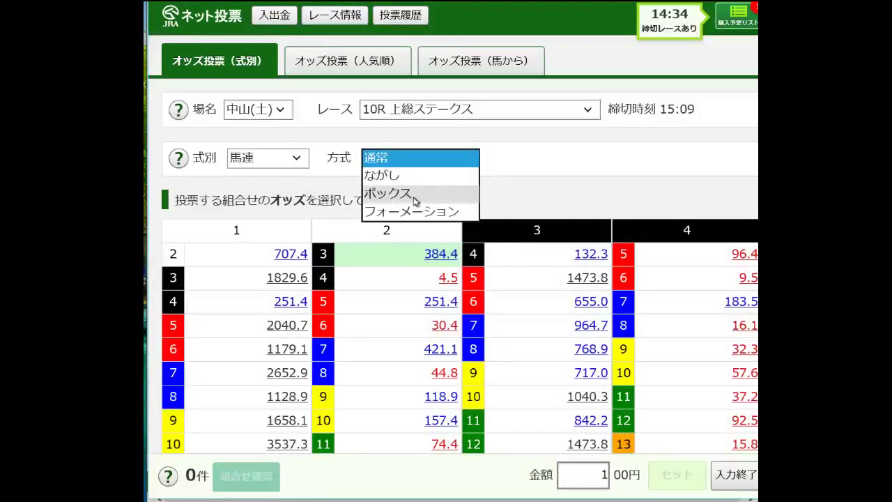
left_click(419, 187)
scroll(302, 320, "down", 1)
scroll(300, 328, "down", 1)
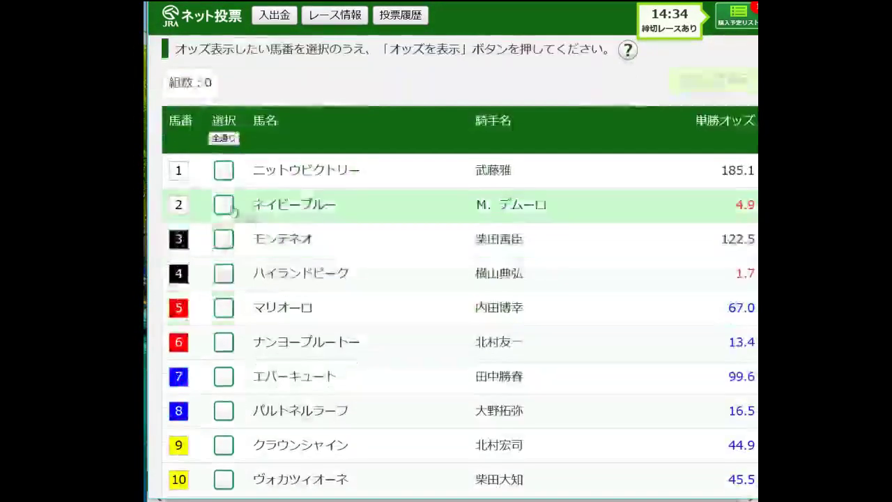
left_click(224, 205)
left_click(223, 273)
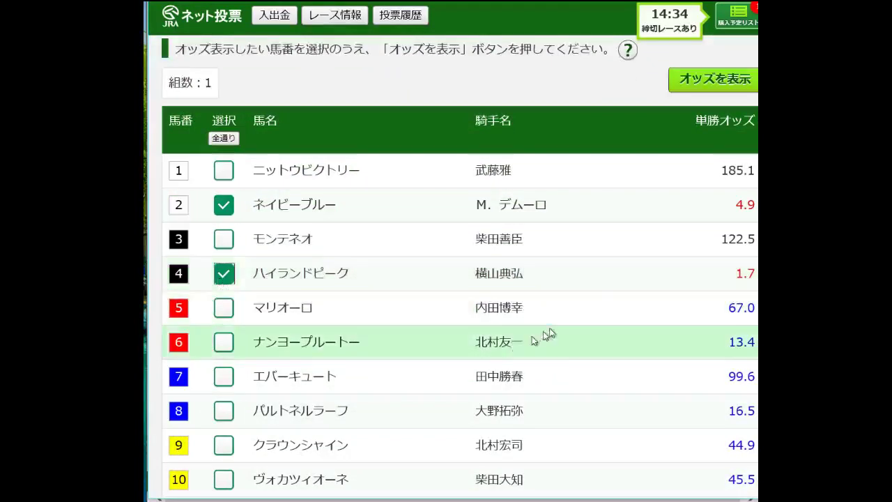
left_click(686, 80)
Step: Set a 100円 馬連 bet on the combination 02-04
scroll(488, 293, "down", 2)
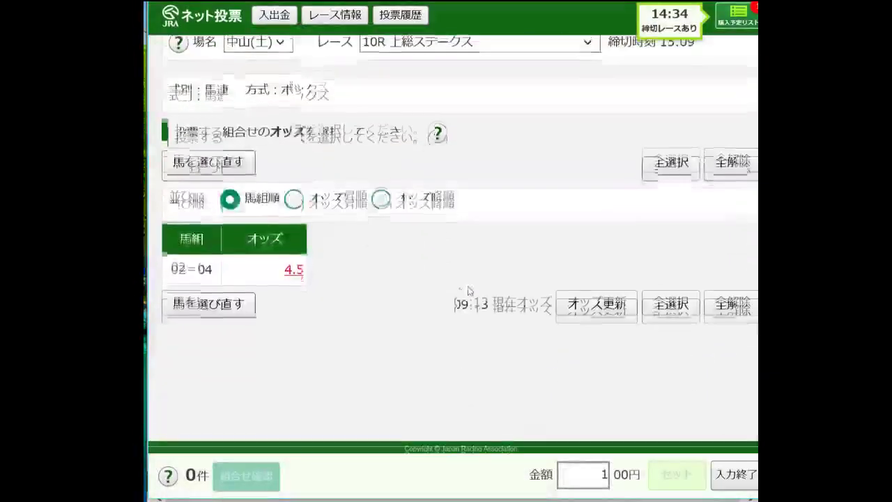
left_click(299, 271)
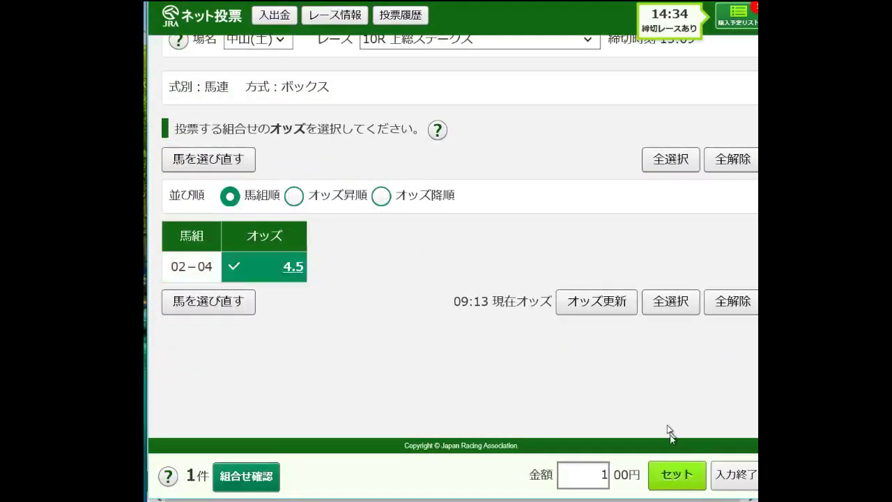
left_click(676, 474)
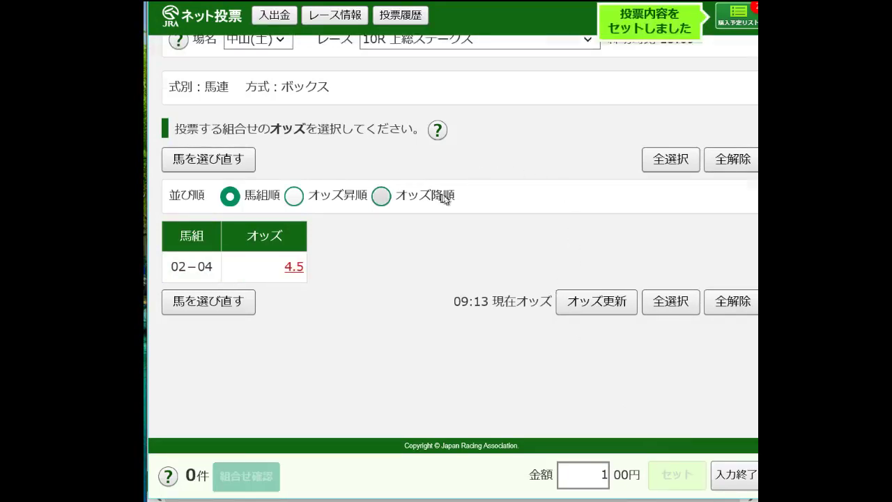
Step: Open the odds for 11R 第13回夕刊フジオーシャンS(GIII) and change the bet type to 単勝・複勝
scroll(442, 200, "up", 2)
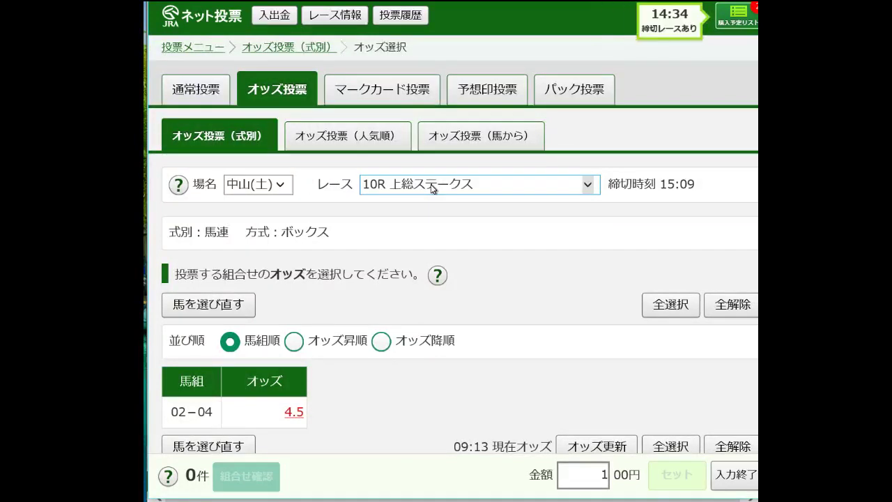
left_click(431, 184)
left_click(438, 202)
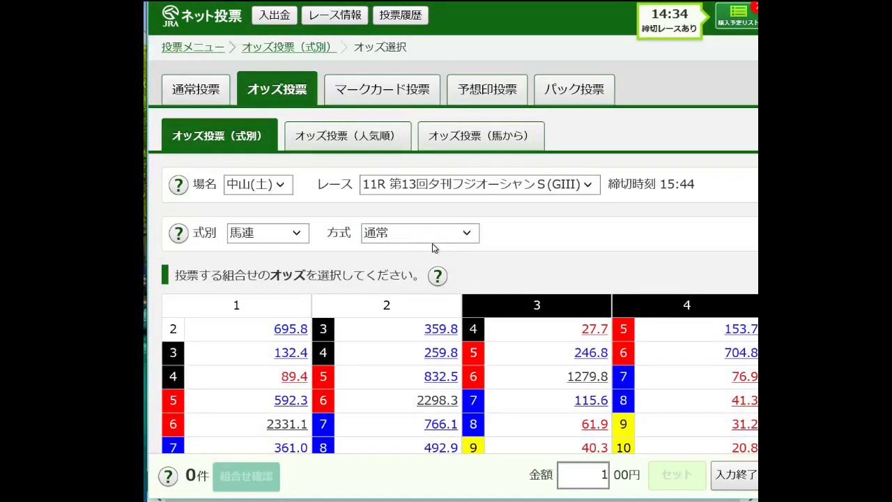
left_click(448, 240)
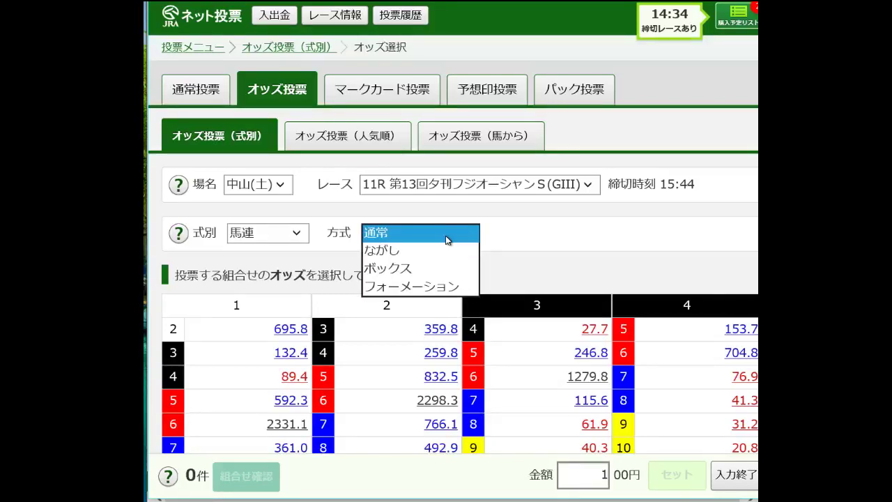
left_click(294, 233)
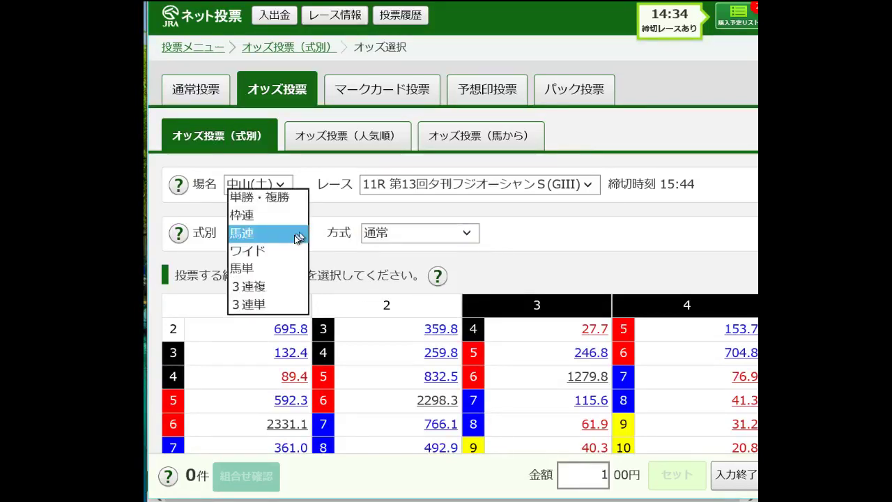
left_click(284, 198)
Step: Set a 100円 複勝 bet on horse 9 ネロ
scroll(407, 247, "down", 6)
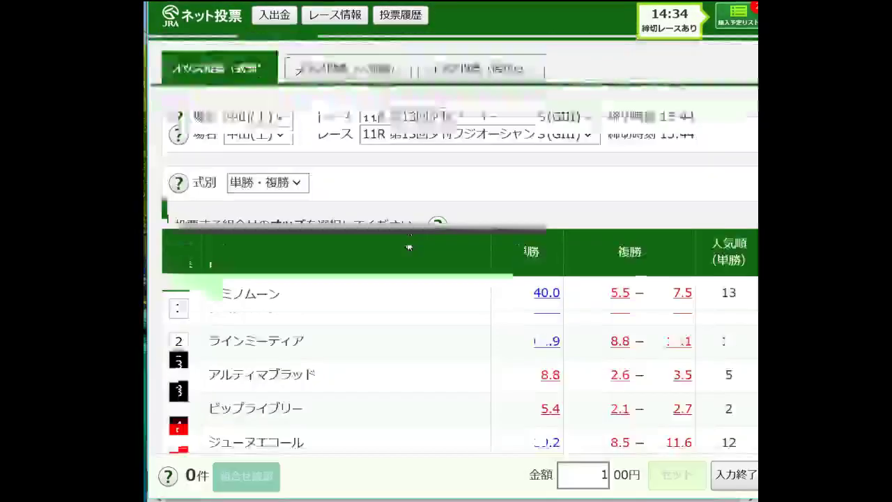
scroll(412, 253, "down", 2)
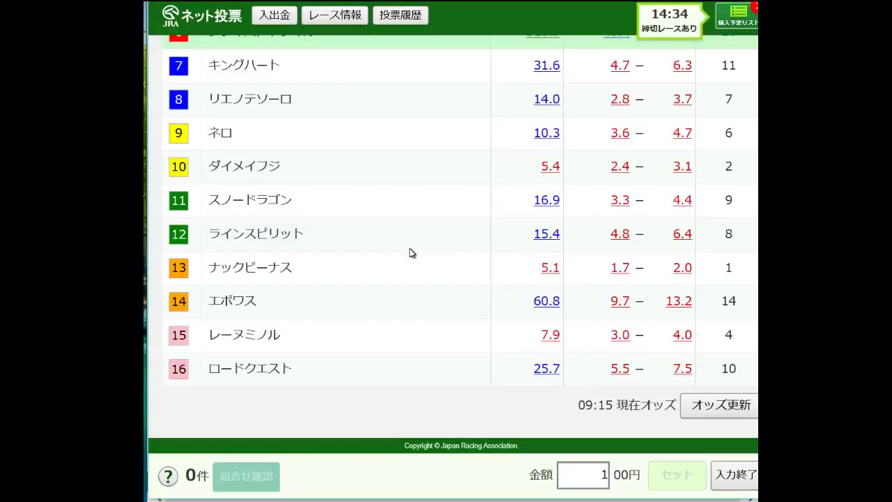
left_click(616, 136)
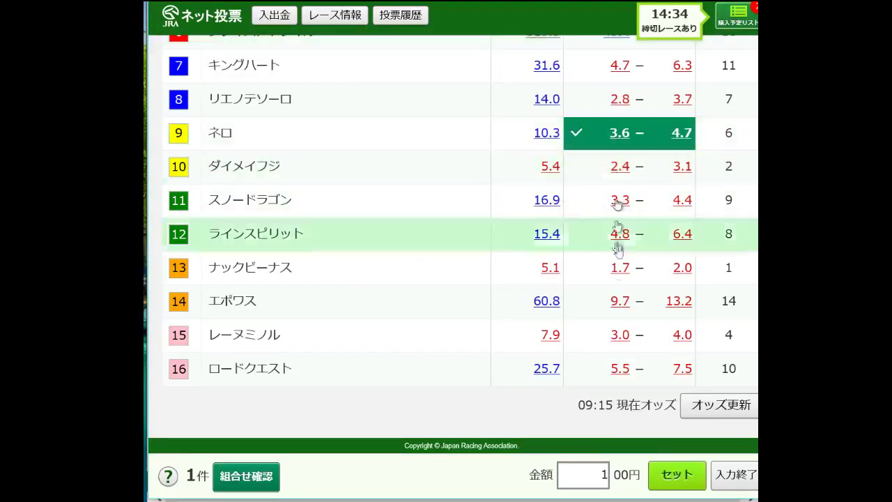
left_click(671, 472)
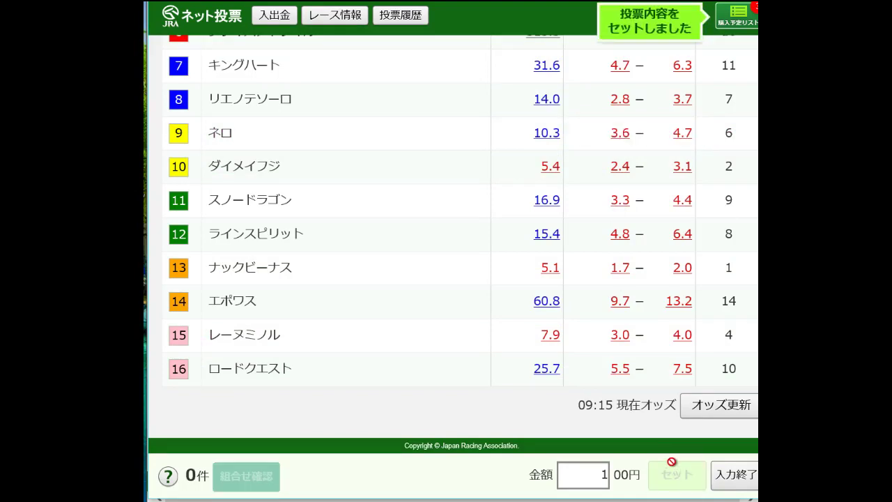
Step: Finish the bet entry, enter 300円 as the total amount, and confirm the purchase of the three Nakayama bets
scroll(421, 247, "up", 7)
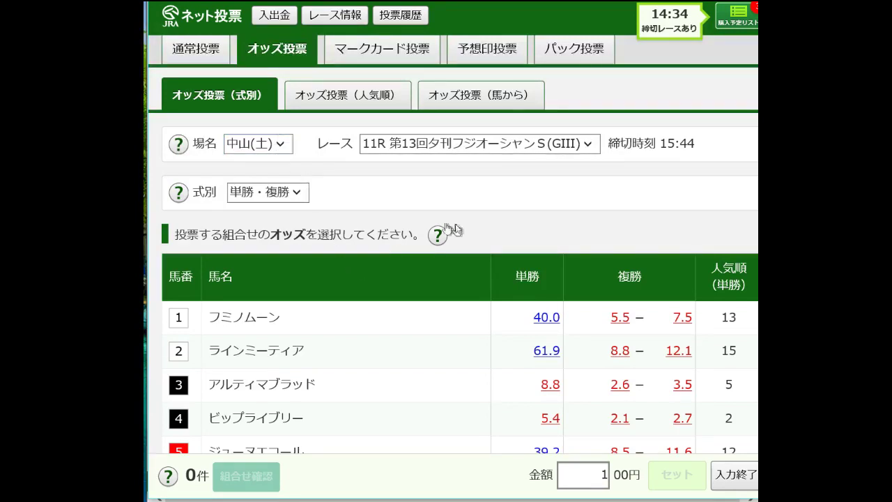
scroll(456, 229, "down", 7)
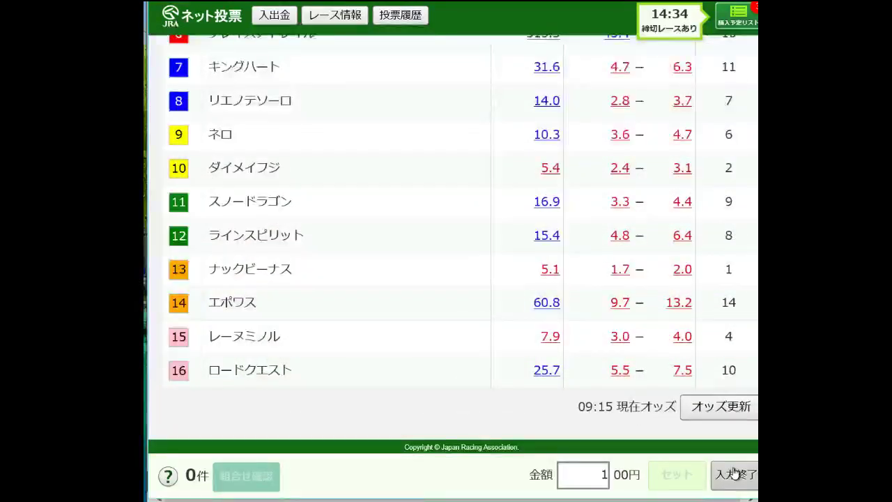
left_click(733, 473)
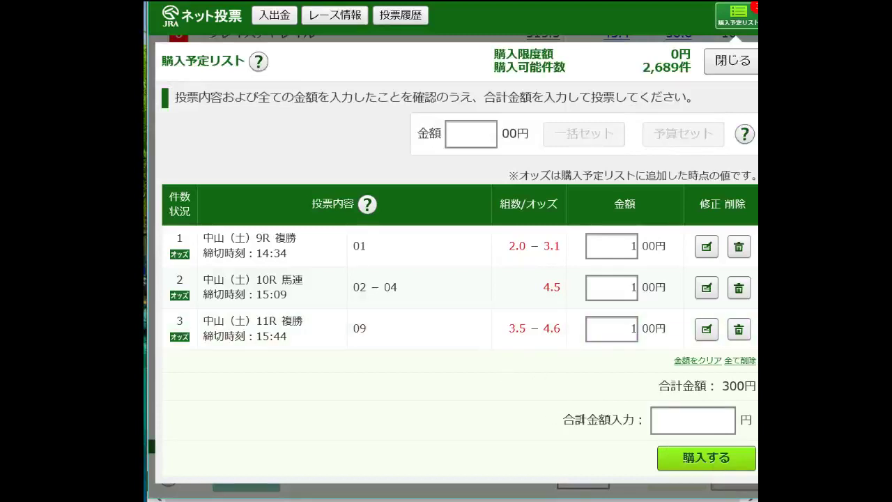
left_click(686, 422)
type("300")
left_click(689, 458)
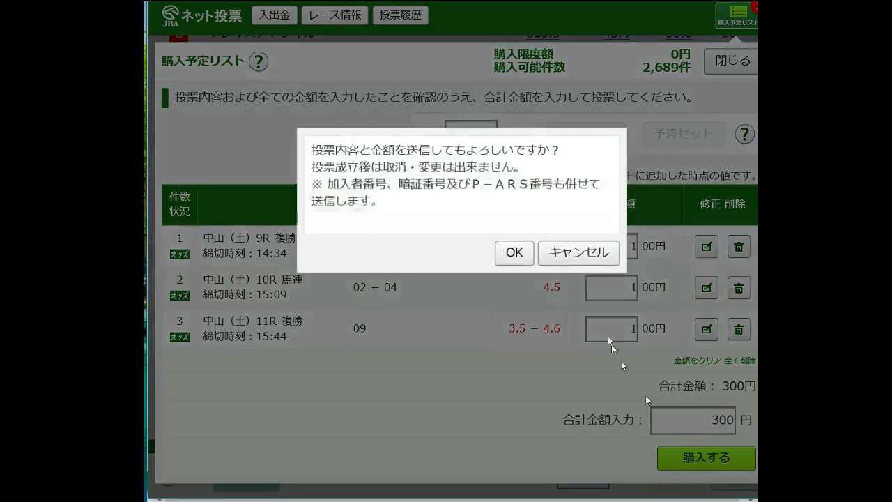
left_click(515, 252)
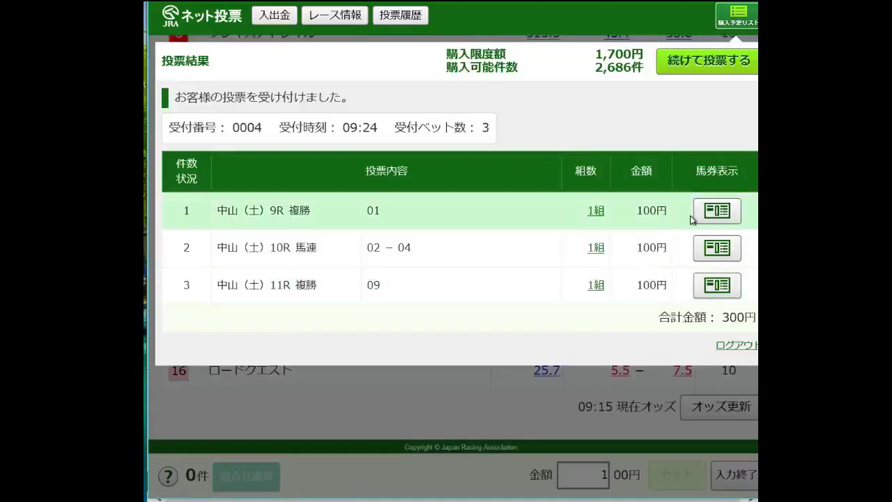
Step: View the betting tickets for the purchased 中山(土) 9R, 10R and 11R bets one after another
left_click(717, 211)
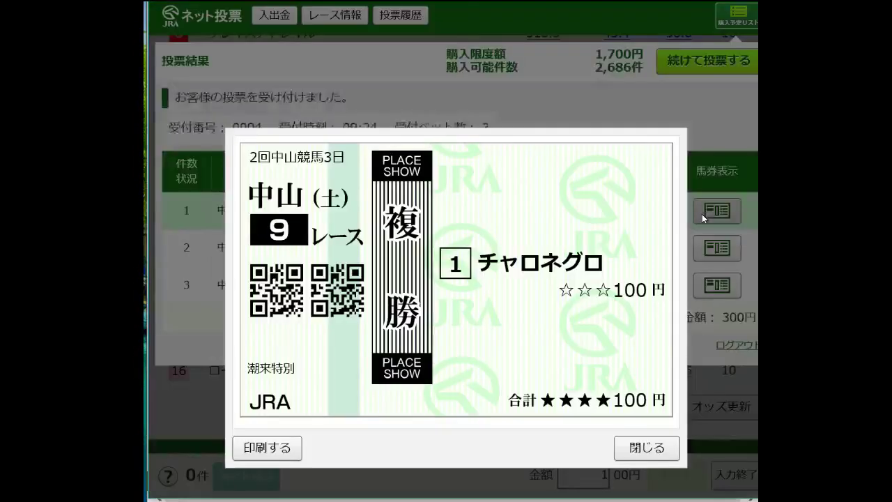
left_click(649, 449)
left_click(717, 248)
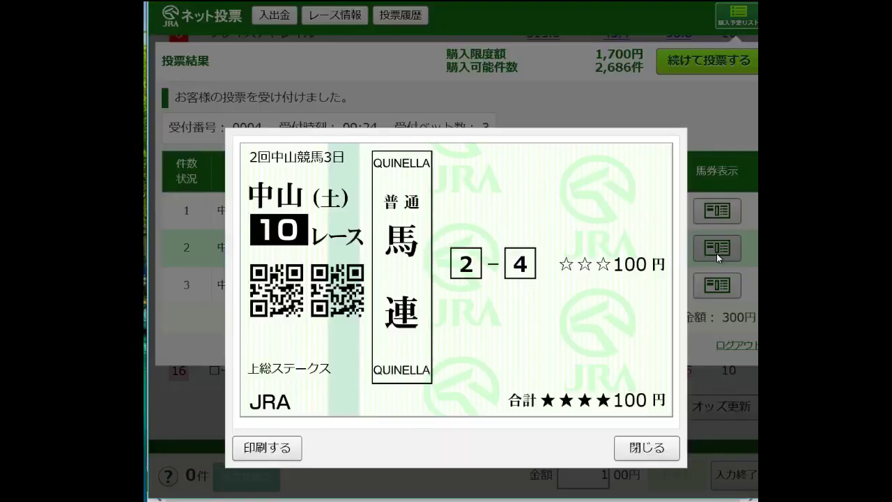
left_click(648, 449)
left_click(696, 294)
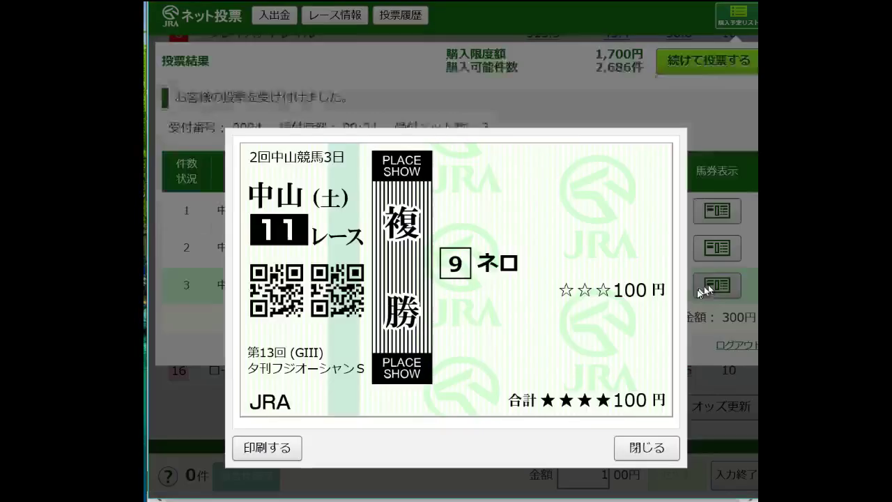
left_click(650, 449)
Step: Continue betting from the purchase result and select 小倉（土） as the racecourse
left_click(726, 61)
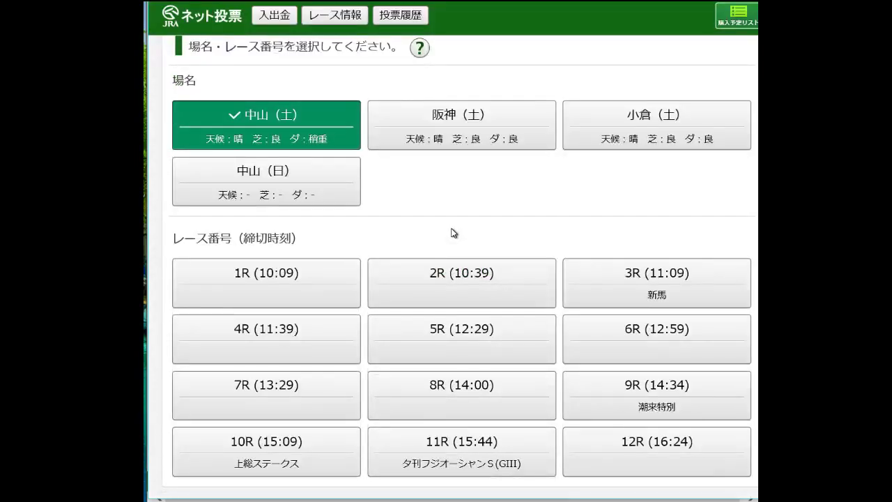
left_click(611, 132)
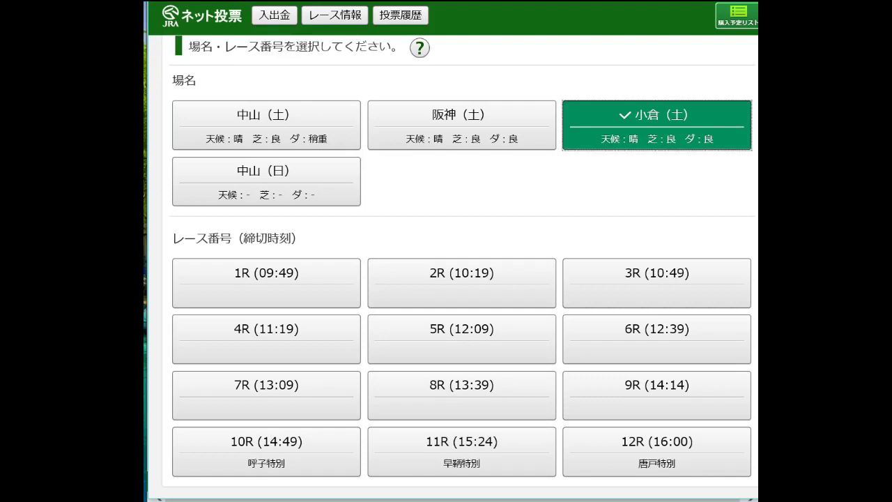
Step: Switch to the JRA homepage window, open the 出馬表 for 1回小倉7日 9R, and look through its runners
mouse_move(415, 500)
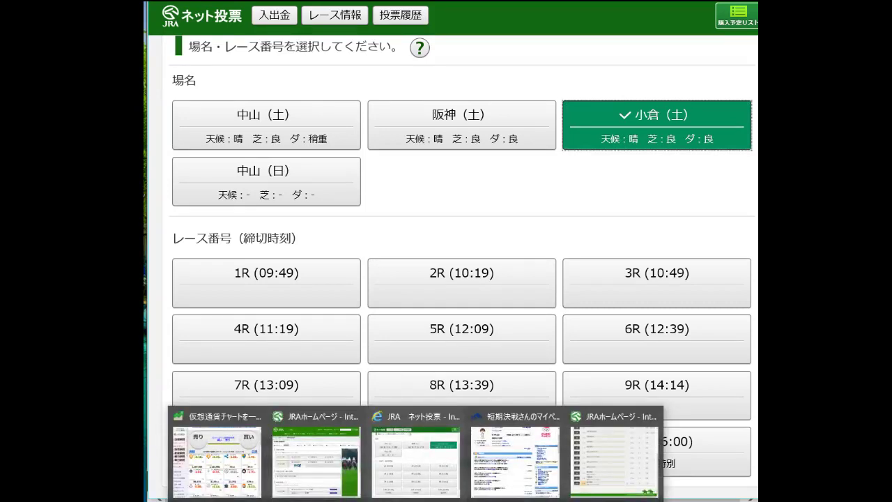
left_click(614, 461)
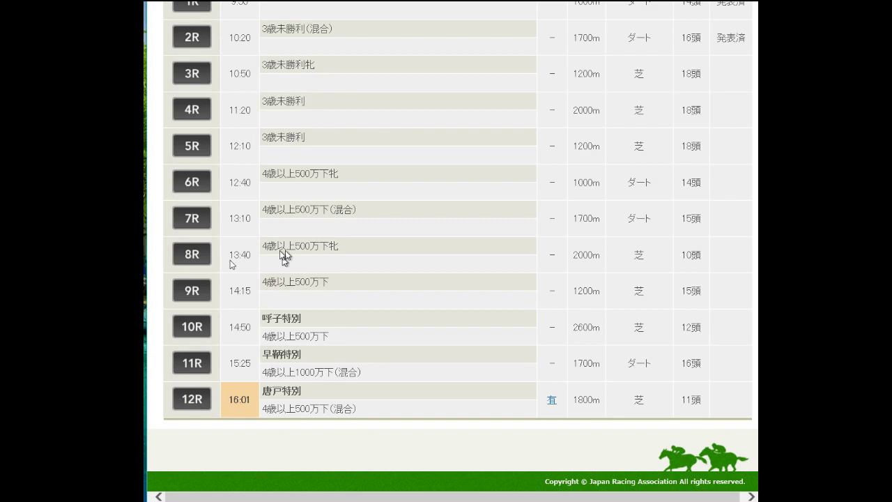
left_click(193, 291)
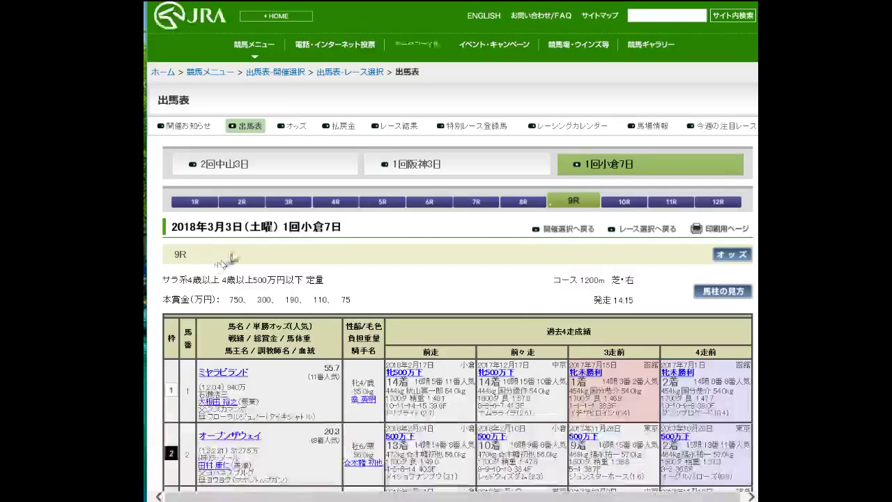
scroll(321, 228, "down", 10)
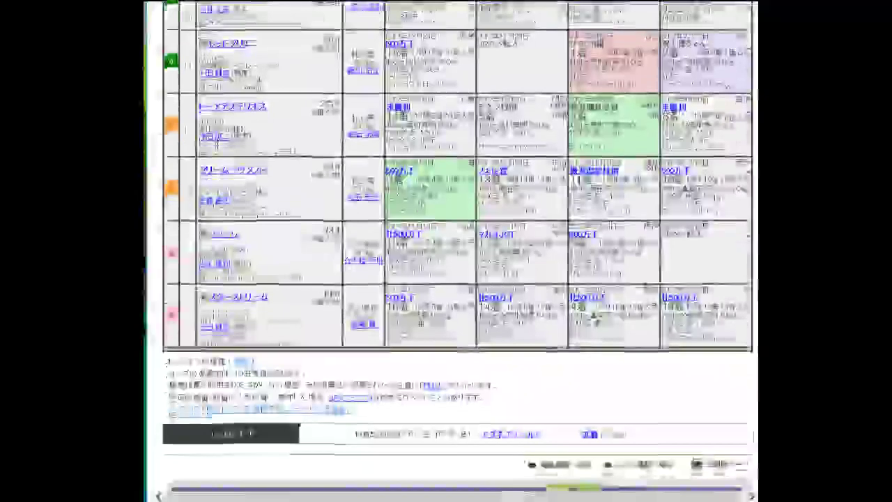
scroll(317, 234, "up", 10)
scroll(306, 246, "up", 1)
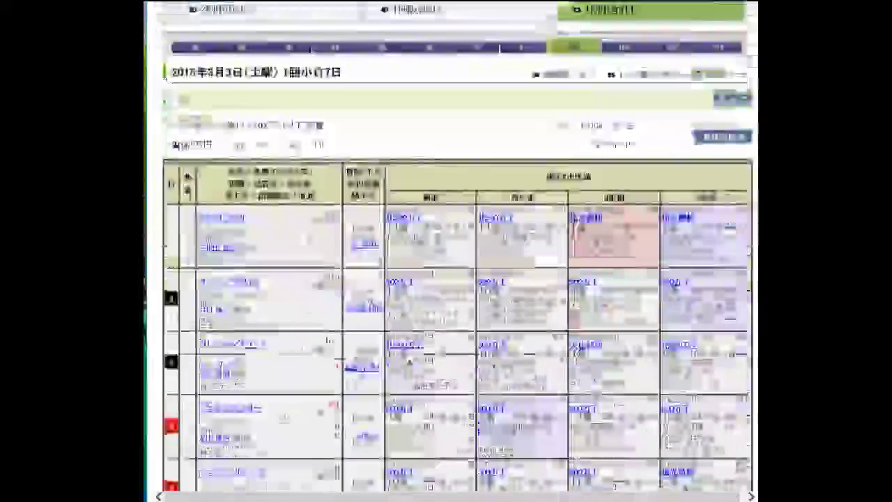
Step: Look through all runners and their past four results on the 1回小倉7日 9R race card
scroll(307, 245, "down", 9)
scroll(301, 249, "down", 3)
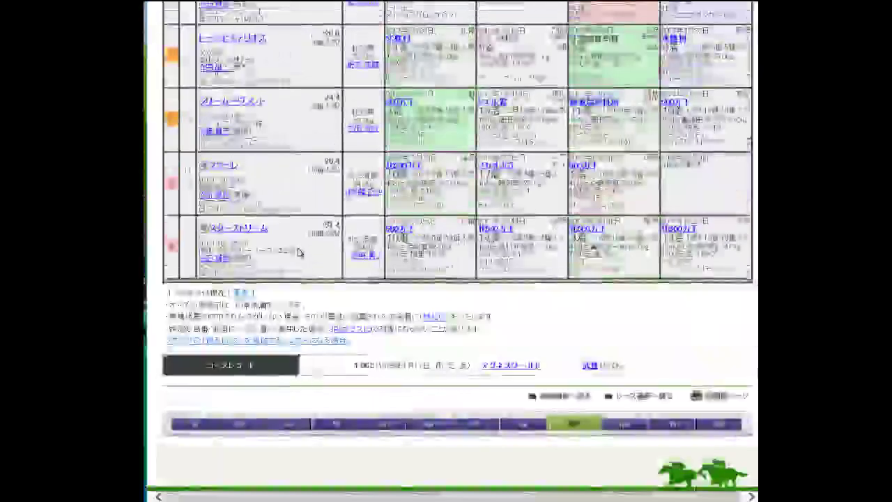
scroll(300, 252, "up", 10)
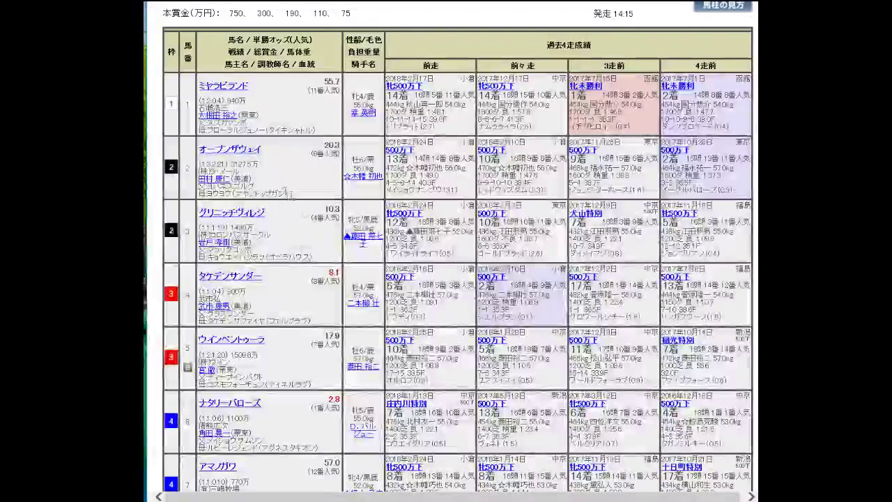
scroll(292, 173, "up", 3)
scroll(291, 173, "down", 3)
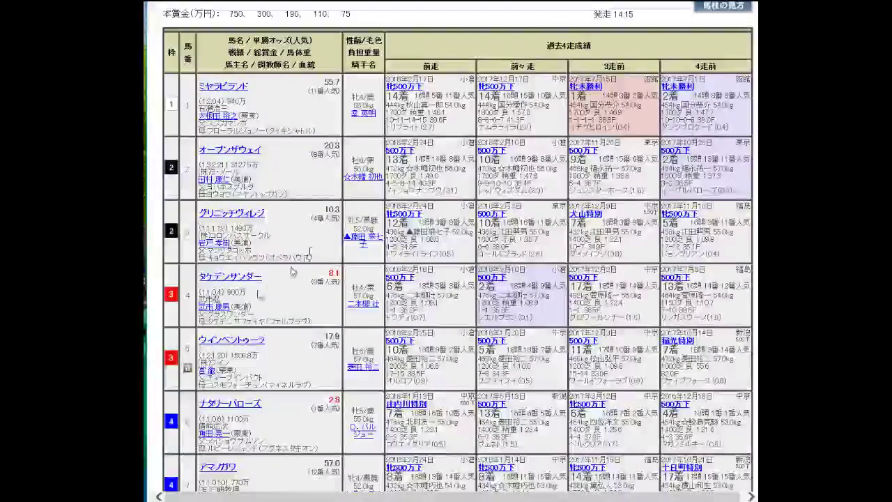
scroll(334, 264, "down", 10)
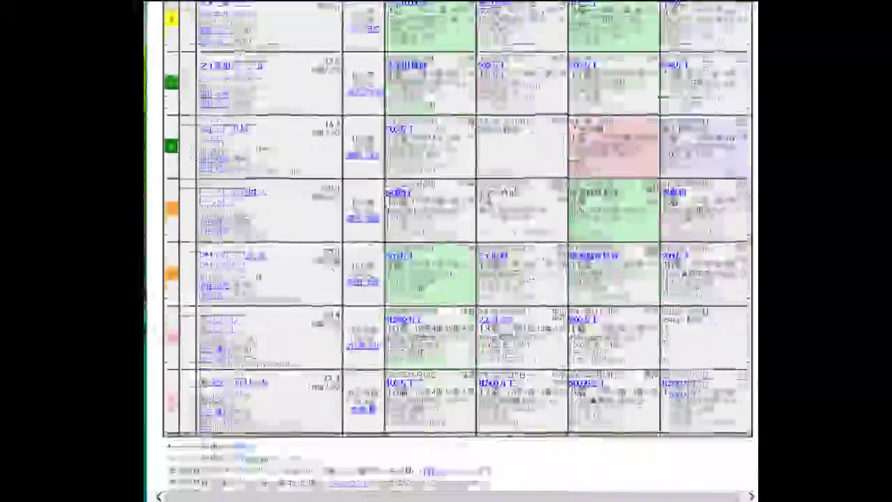
scroll(495, 187, "up", 10)
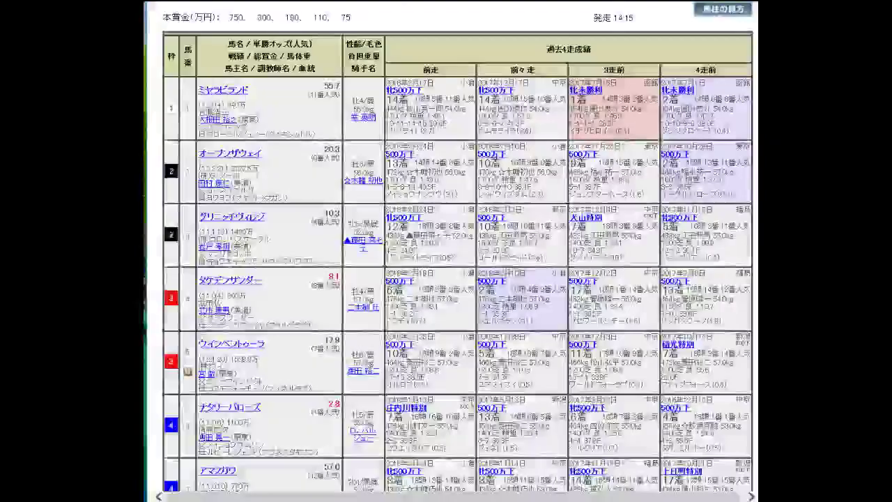
Step: View the horse profiles and past races of 9R runners ミヤラビランド and オープンザウェイ
left_click(222, 92)
scroll(237, 181, "down", 15)
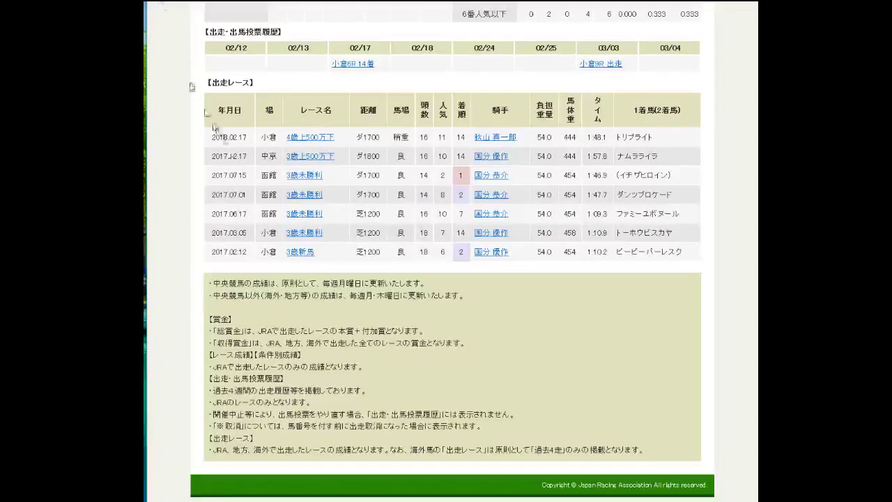
key("alt+Left")
left_click(243, 155)
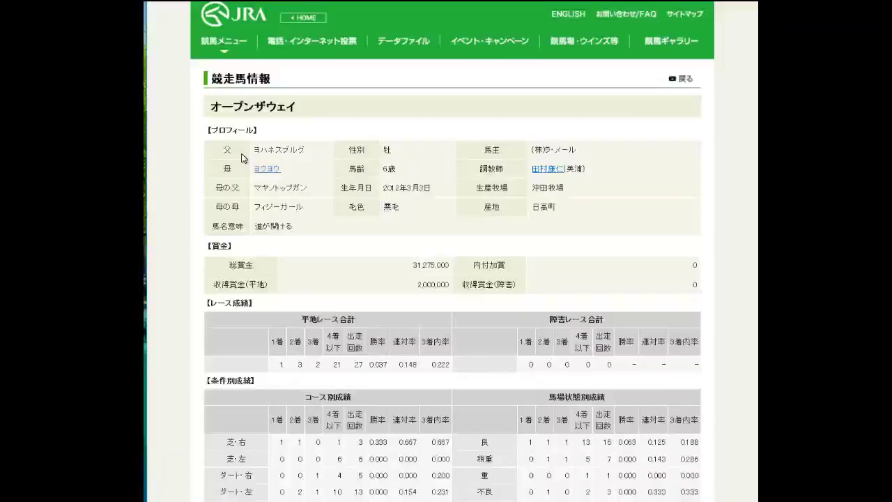
scroll(243, 159, "down", 4)
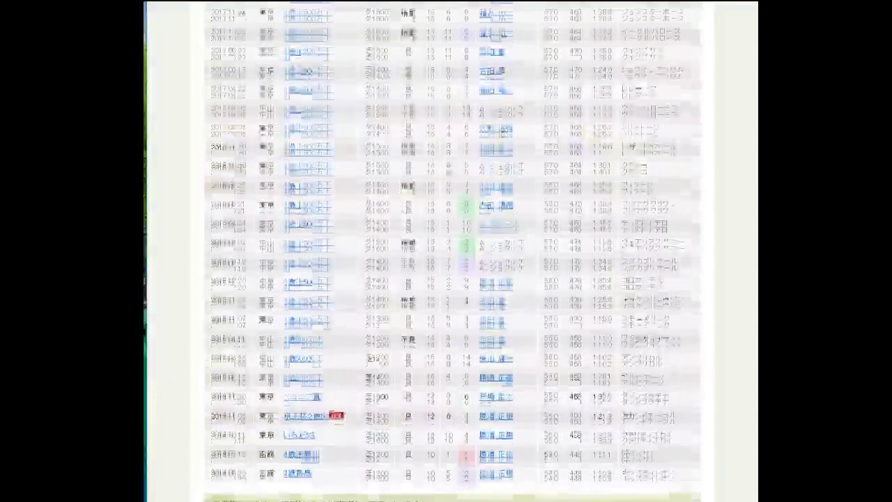
scroll(240, 179, "down", 3)
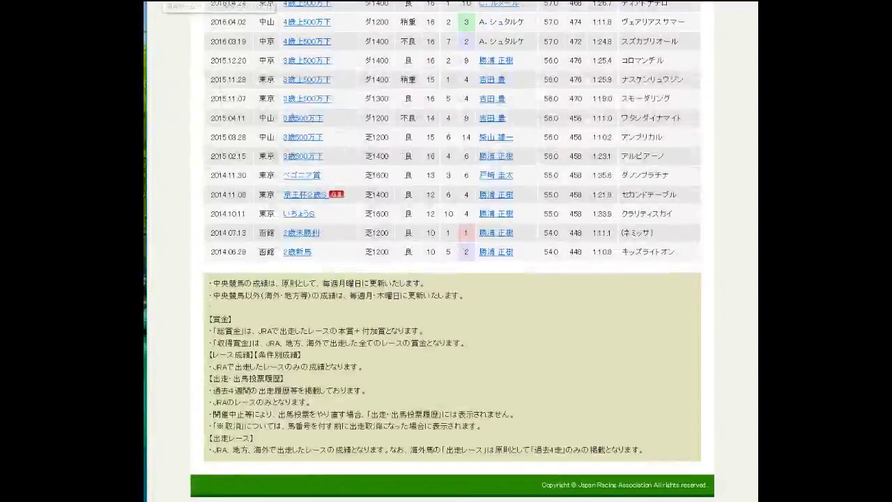
key("alt+Left")
Step: Examine the horse profile and full race record of 9R runner グリニッチヴィレジ, returning to the race card
left_click(223, 217)
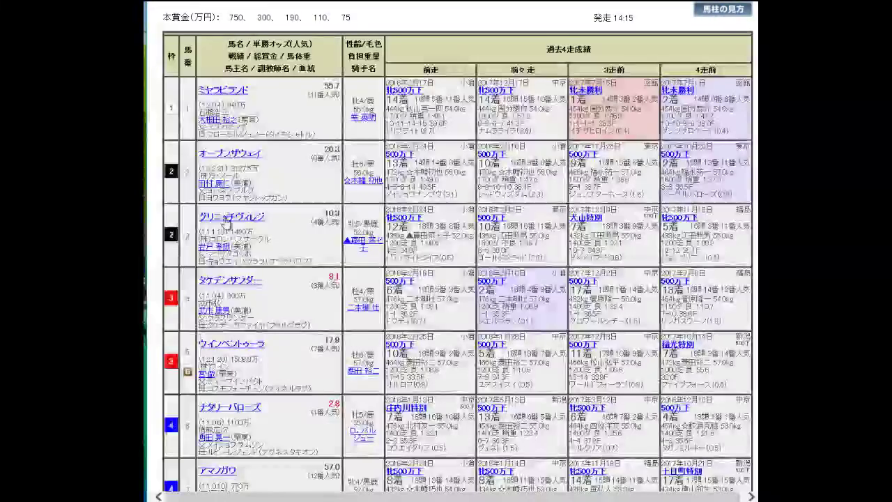
scroll(224, 221, "down", 8)
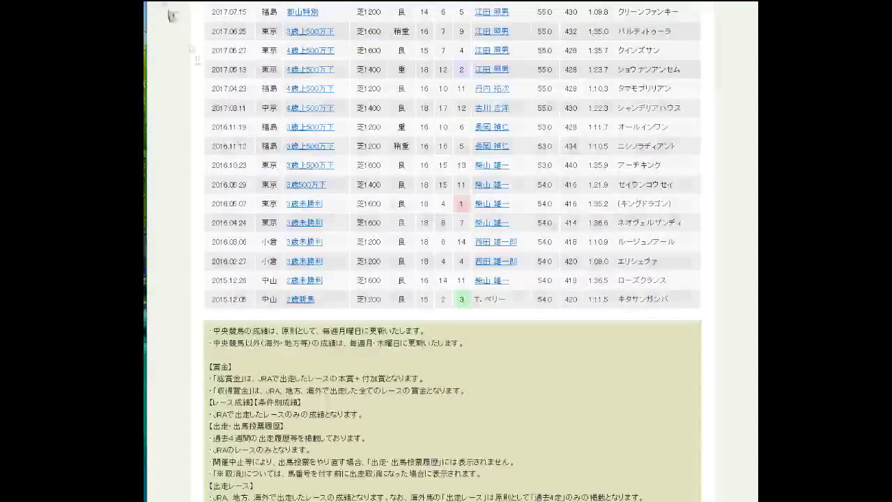
key("alt+Left")
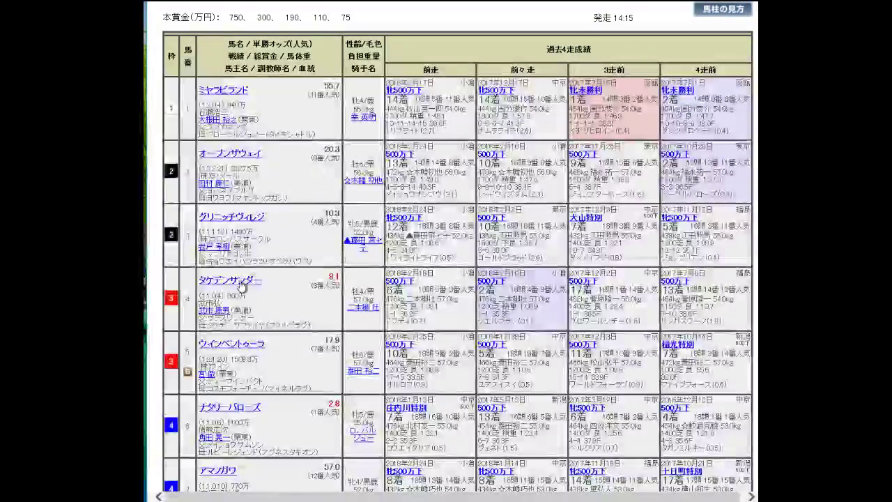
left_click(249, 222)
scroll(234, 144, "down", 10)
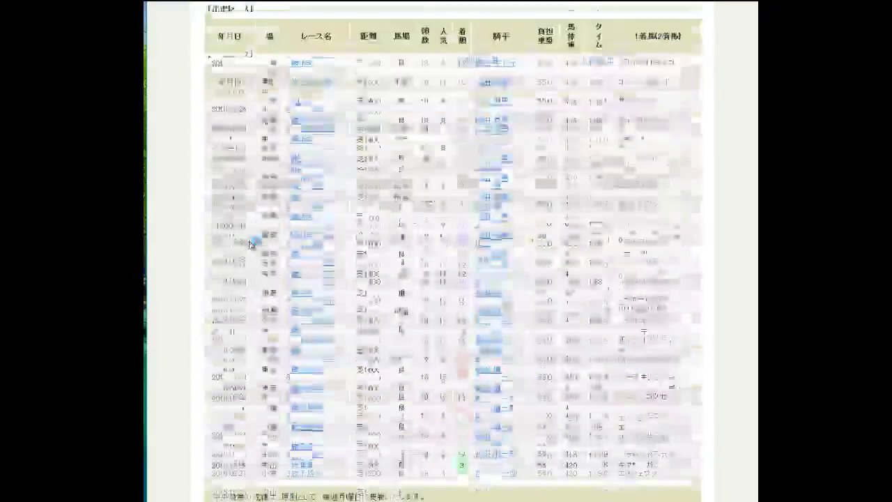
key("alt+Left")
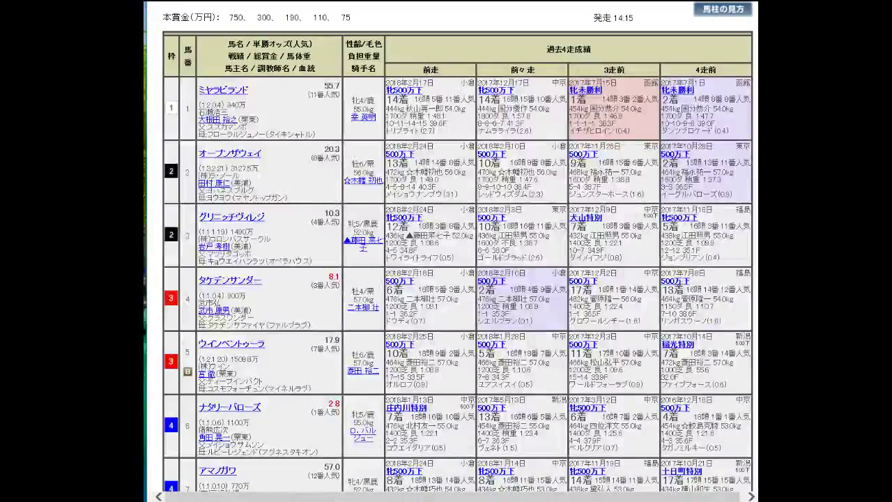
Step: Switch to the other JRA homepage window, open the 阪神11R チューリップ賞 race card, and look through its runners
left_click(350, 418)
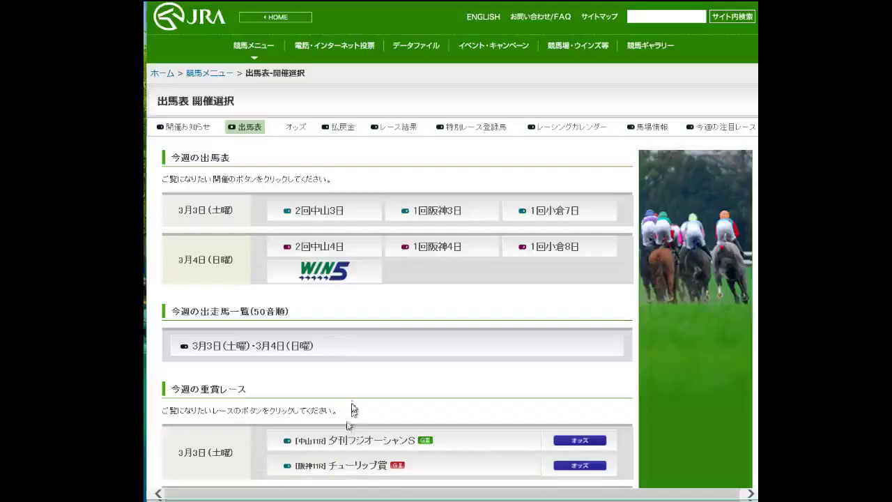
left_click(357, 466)
scroll(453, 251, "down", 10)
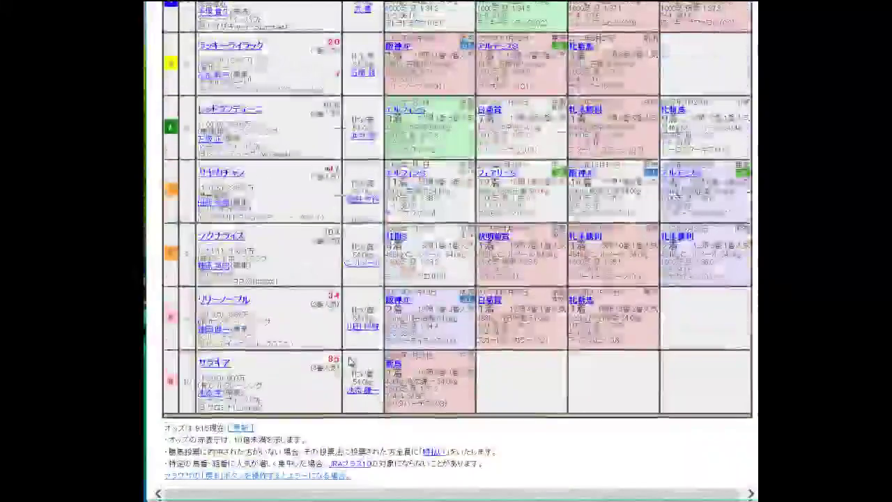
scroll(350, 362, "down", 1)
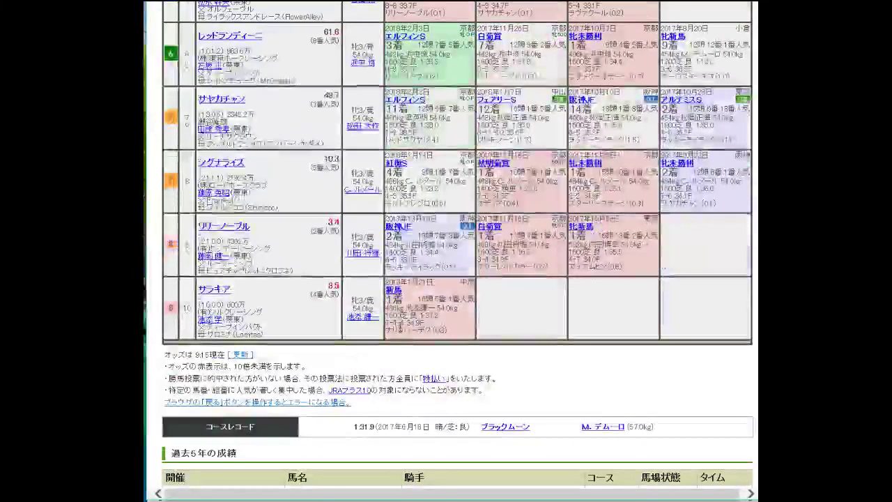
Step: View サラキア's 新馬 race result and the record of runner-up ナリタハーデス, and return to the チューリップ賞 card
left_click(400, 294)
scroll(406, 317, "down", 4)
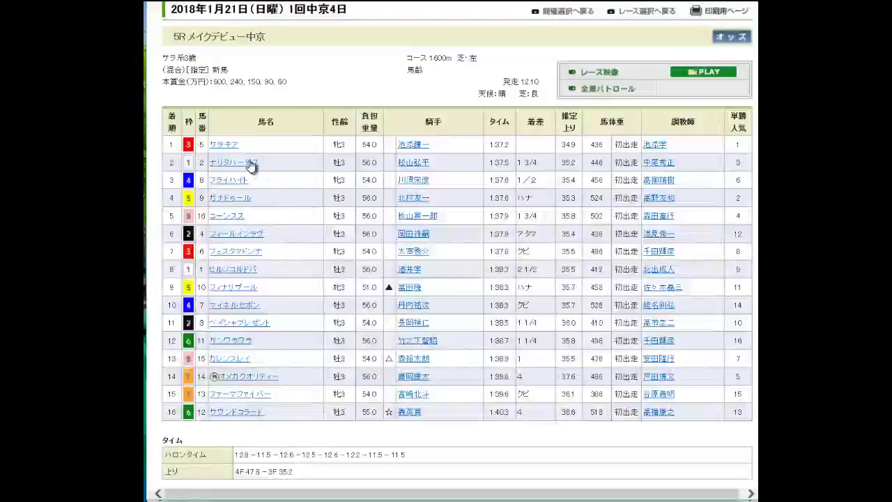
left_click(233, 162)
scroll(301, 243, "down", 8)
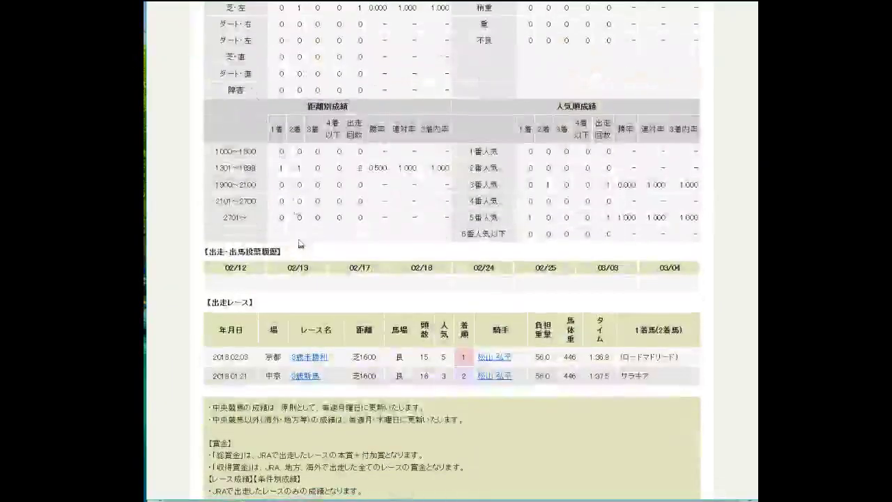
key("alt+Left")
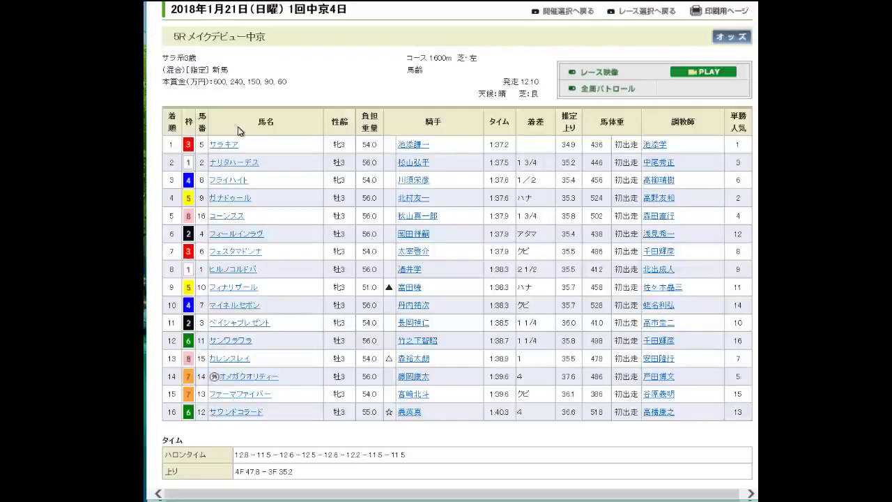
key("alt+Left")
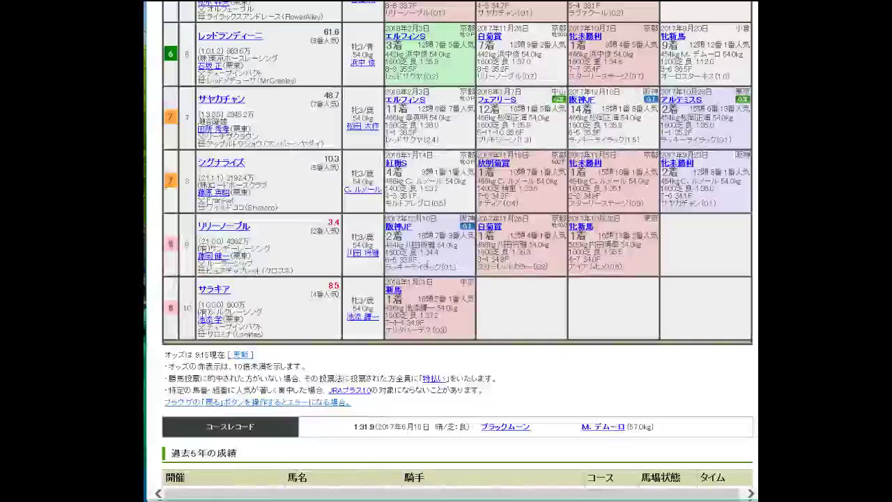
Step: Examine the horse profile and race record of チューリップ賞 runner サラキア, and return to the race card
scroll(440, 318, "up", 1)
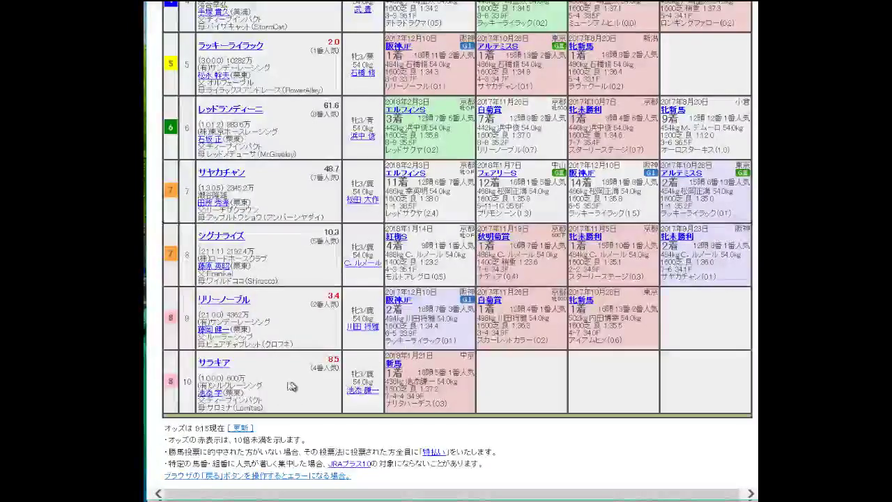
left_click(225, 364)
scroll(311, 407, "down", 15)
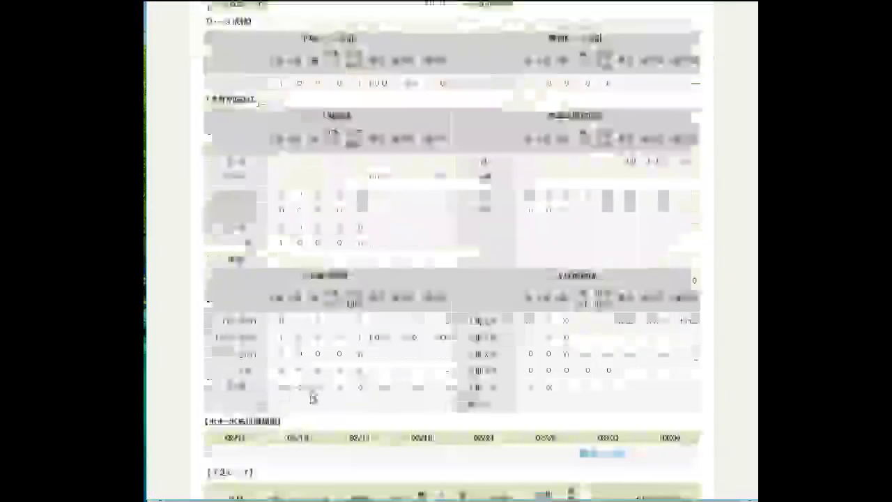
scroll(311, 408, "up", 1)
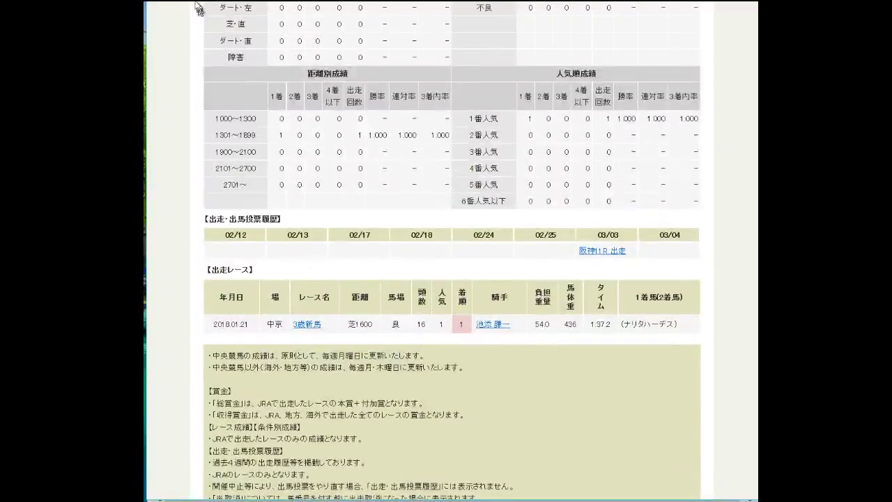
key("alt+Left")
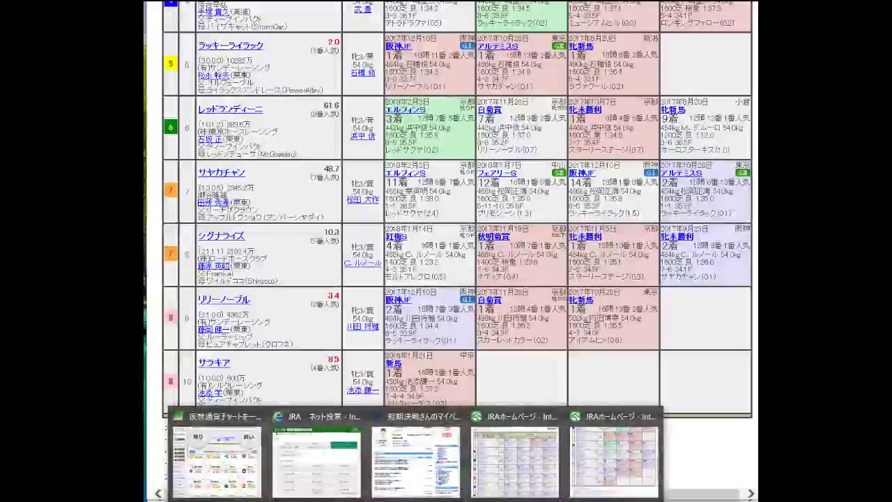
Step: Switch to the JRA ネット投票 window and select 阪神（土） 11R チューリップ賞 for betting
left_click(352, 472)
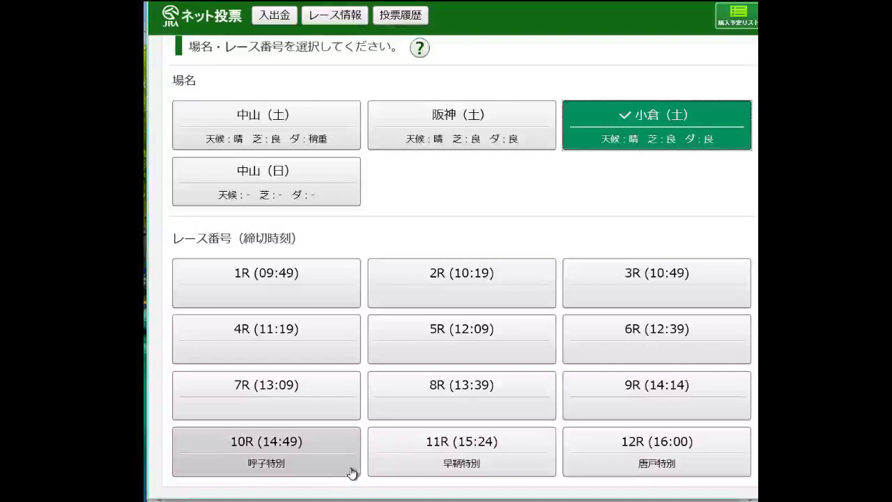
left_click(415, 146)
scroll(397, 279, "down", 1)
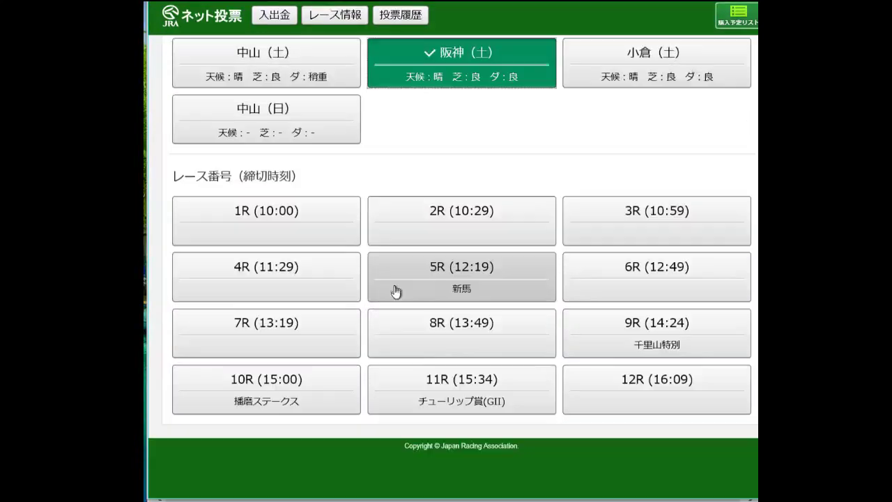
left_click(439, 391)
scroll(439, 394, "down", 1)
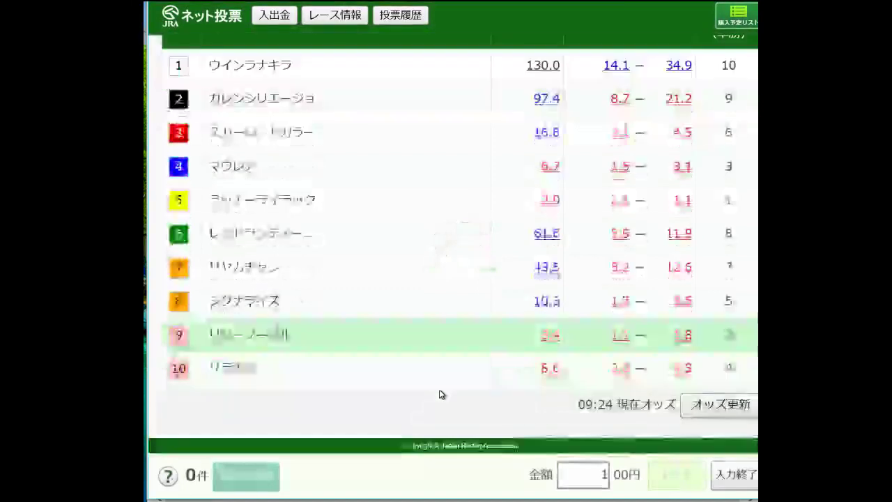
Step: Set 単勝 and 複勝 bets on number 10 サラキア at 100円 each and finish the bet entry
left_click(549, 370)
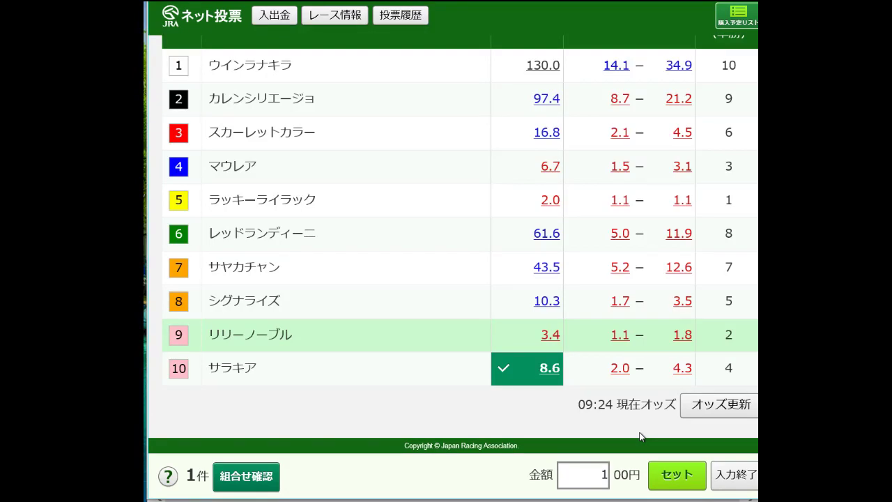
left_click(631, 371)
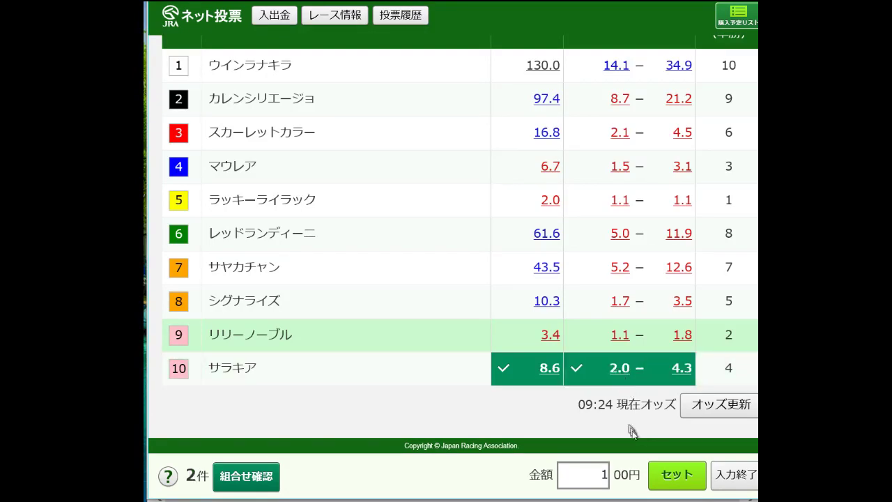
left_click(673, 476)
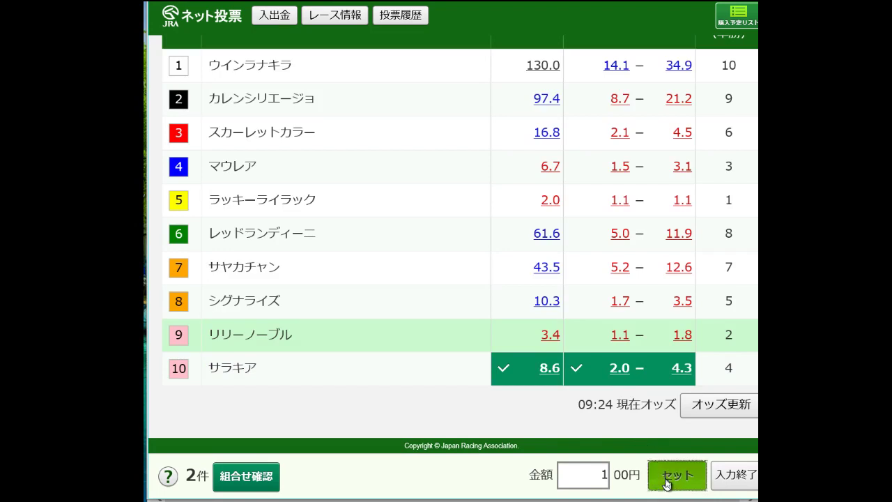
left_click(725, 474)
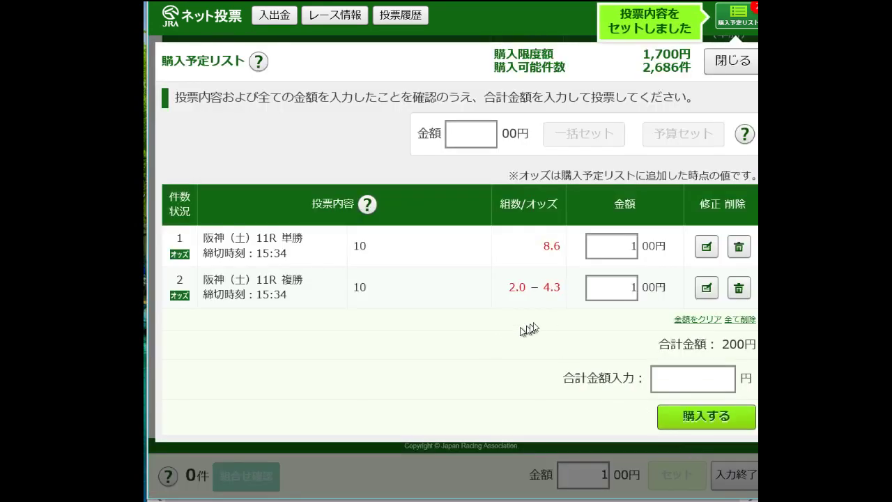
Step: Set the 阪神（土） 11R 単勝 stake to 200円 and the 複勝 stake to 100円 in the planned purchase list
double_click(634, 245)
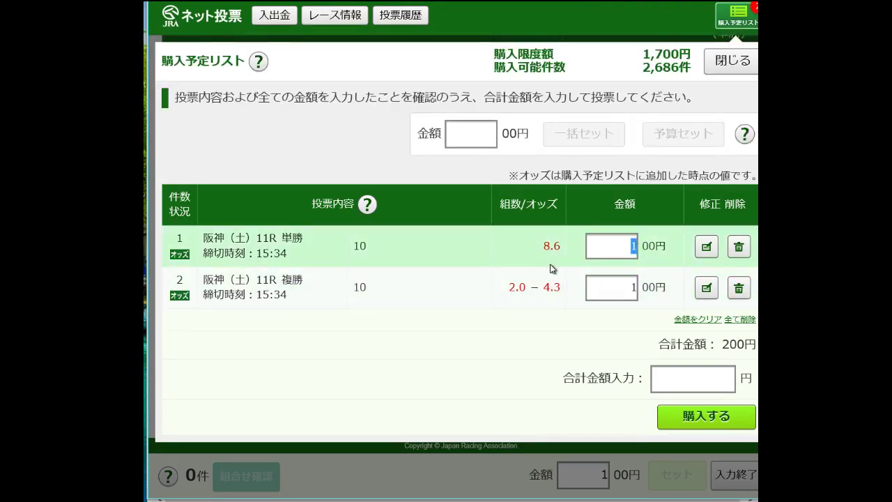
type("2")
left_click(626, 293)
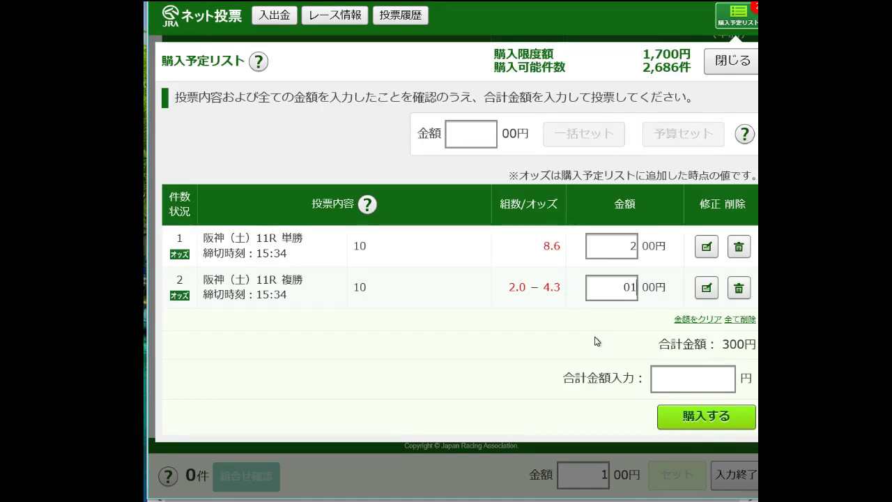
key("BackSpace")
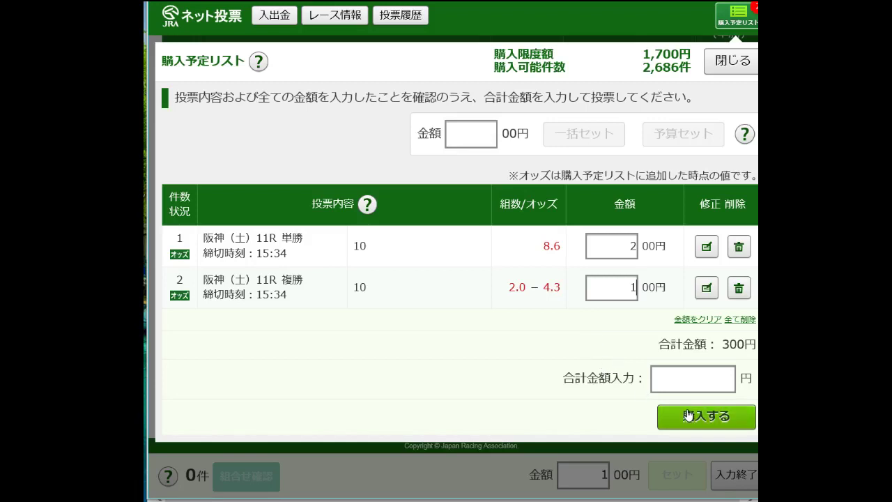
Step: Enter 300円 as the total amount for the 阪神（土） 11R 単勝 and 複勝 bets and submit the purchase
left_click(664, 385)
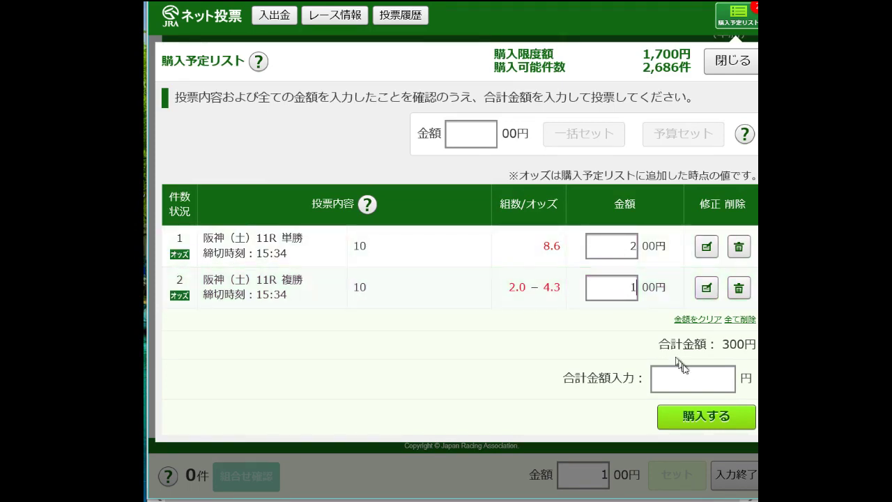
left_click(689, 378)
type("300")
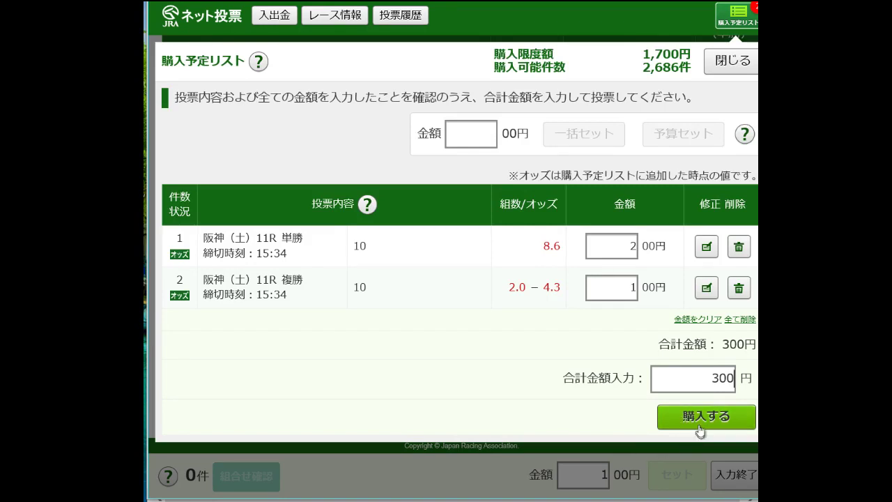
left_click(695, 424)
left_click(501, 240)
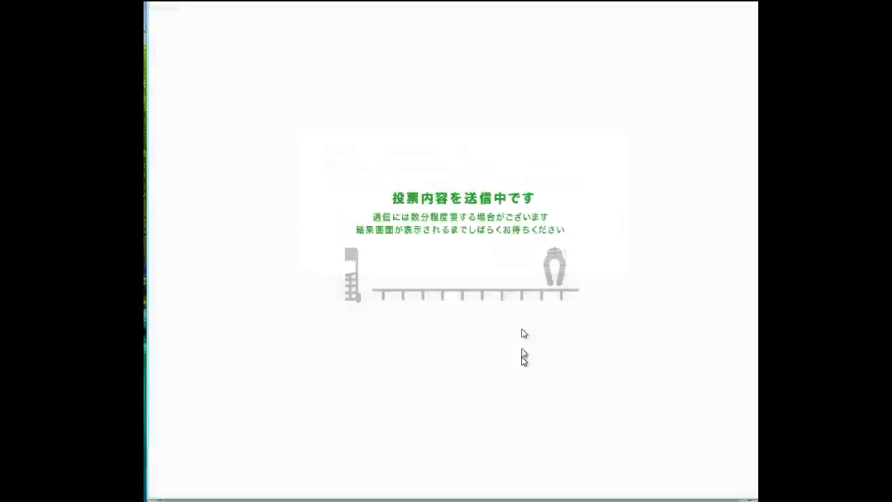
Step: View the purchased 単勝 and 複勝 betting tickets for 阪神（土） 11R, and return to the race selection to continue betting
left_click(712, 212)
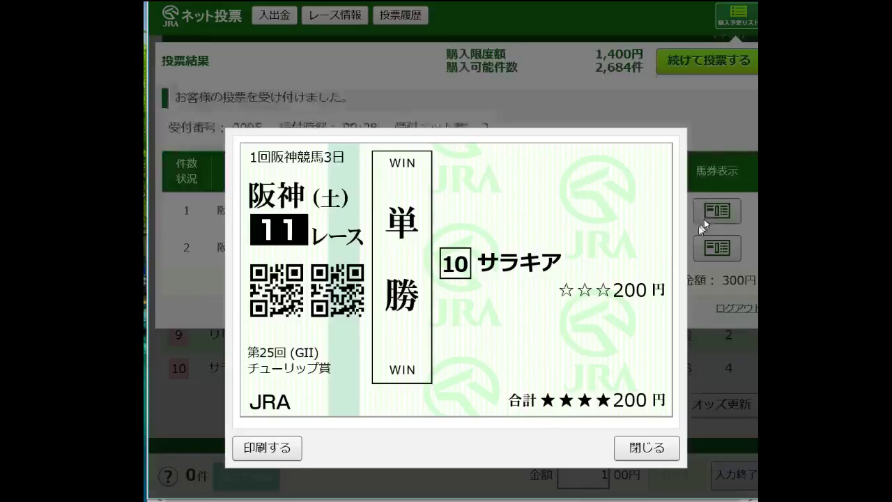
left_click(662, 446)
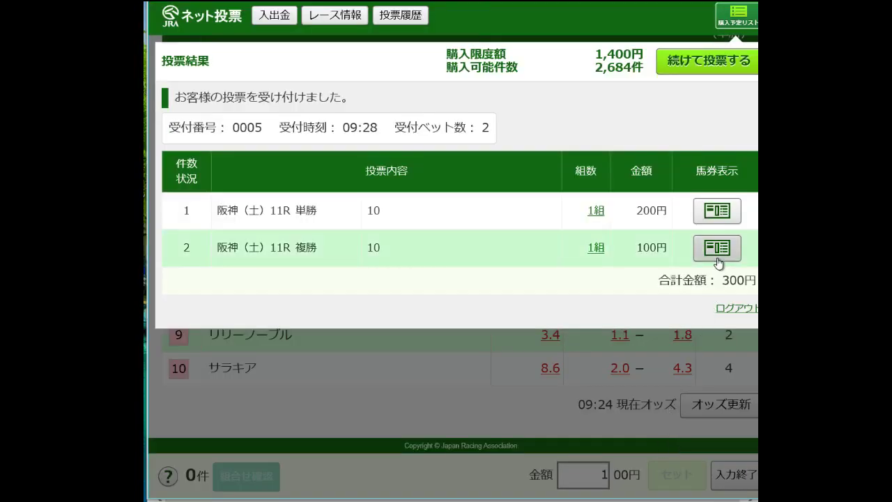
left_click(716, 249)
left_click(633, 446)
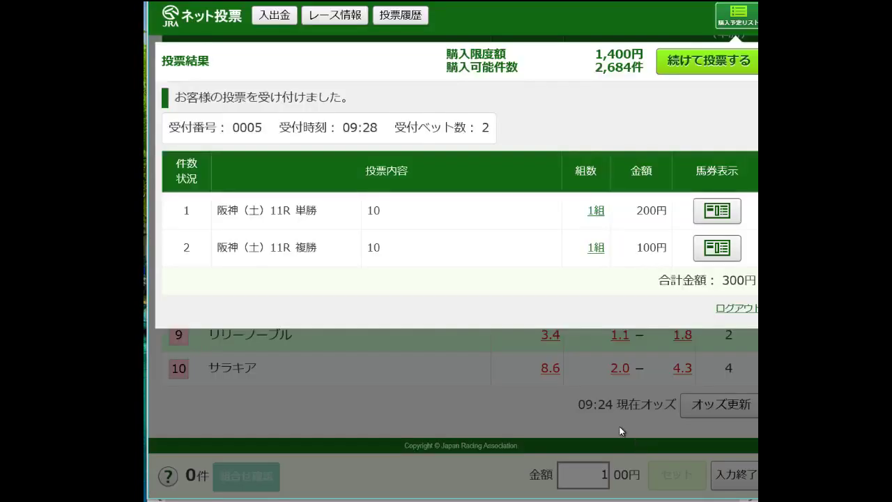
left_click(707, 60)
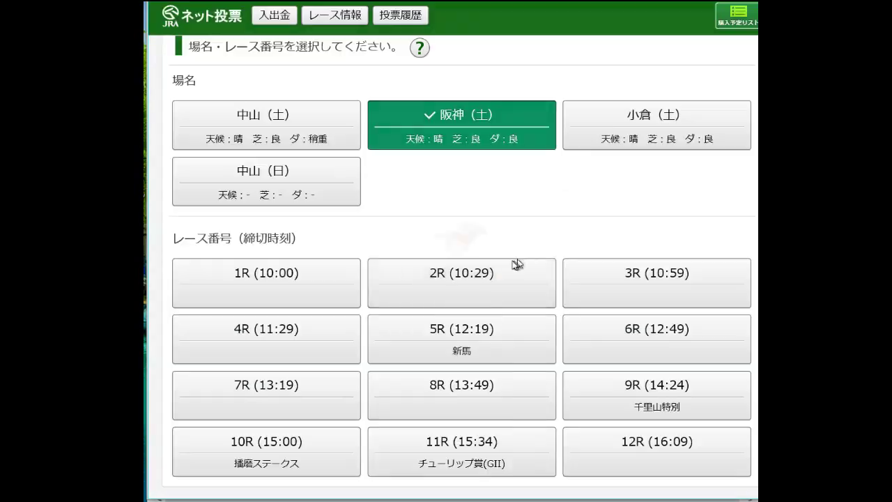
Step: Switch to the JRAホームページ window and review the lower part of the チューリップ賞 race card
left_click(619, 143)
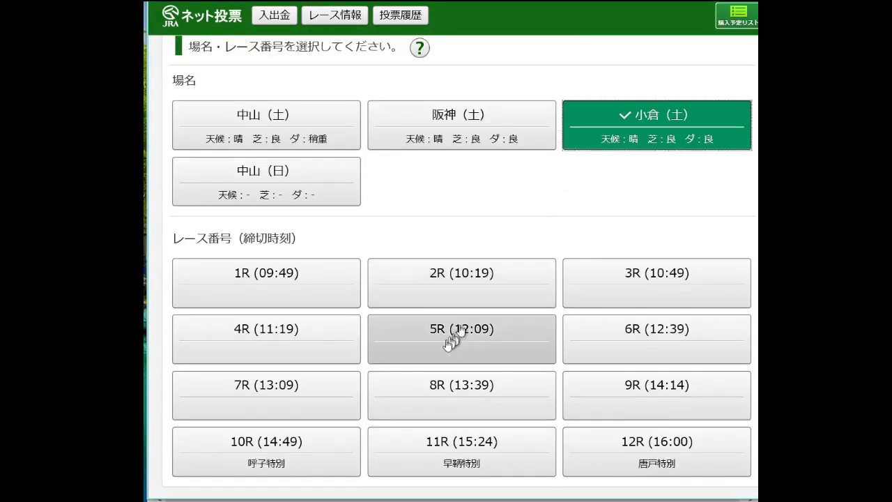
mouse_move(428, 498)
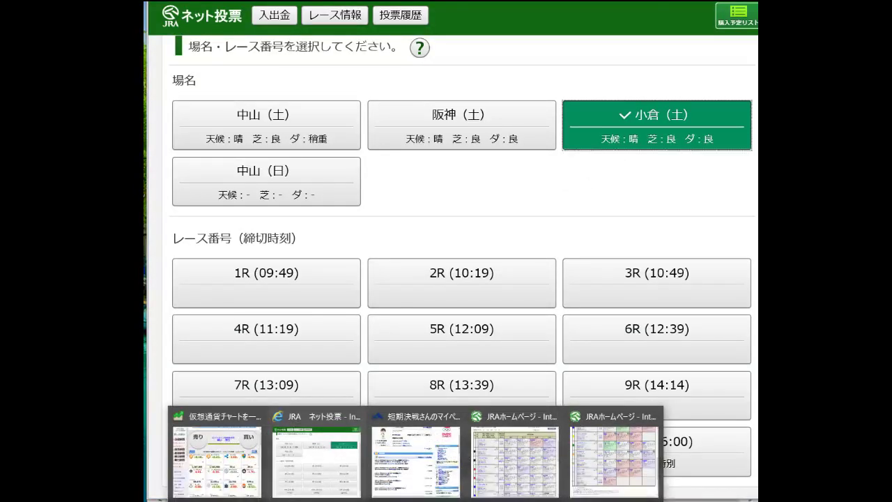
left_click(537, 485)
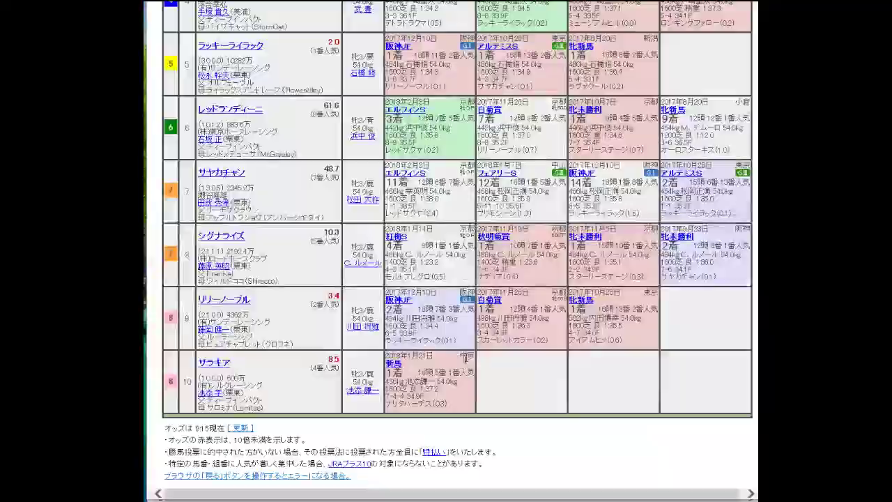
scroll(460, 357, "up", 2)
scroll(467, 357, "down", 2)
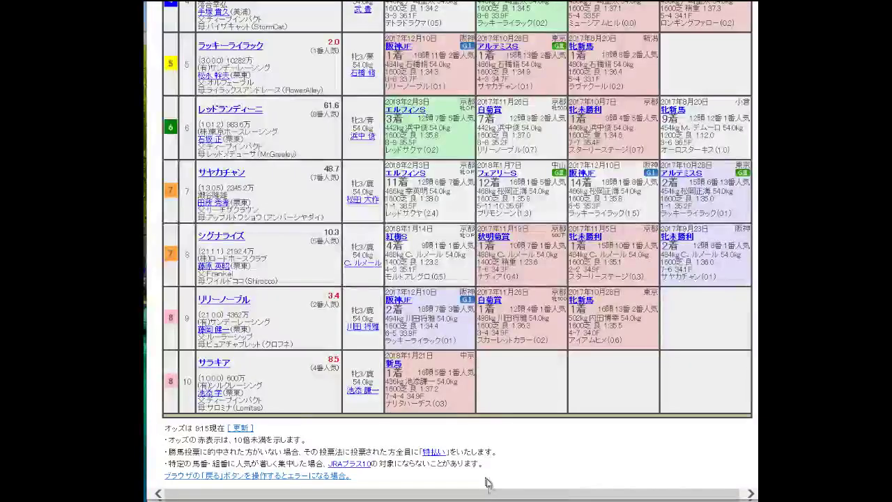
mouse_move(415, 501)
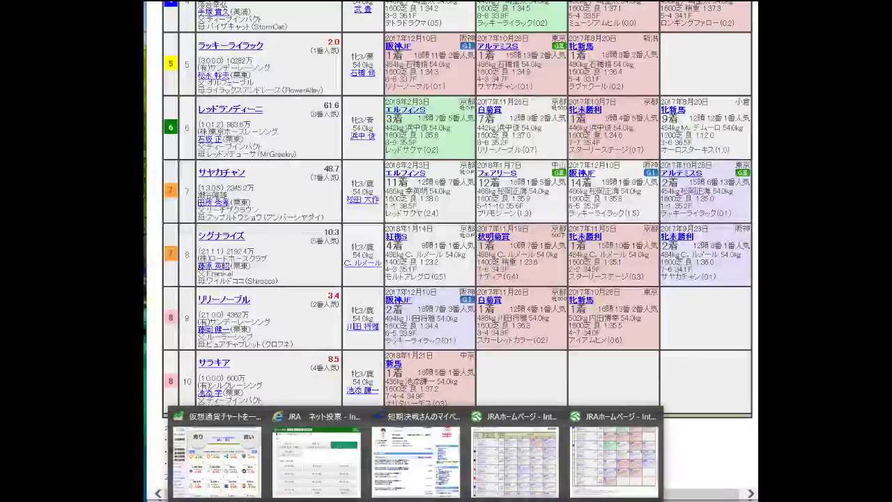
Step: Switch back to the JRA ネット投票 window and select 阪神（土） 11R チューリップ賞 for another bet
left_click(317, 460)
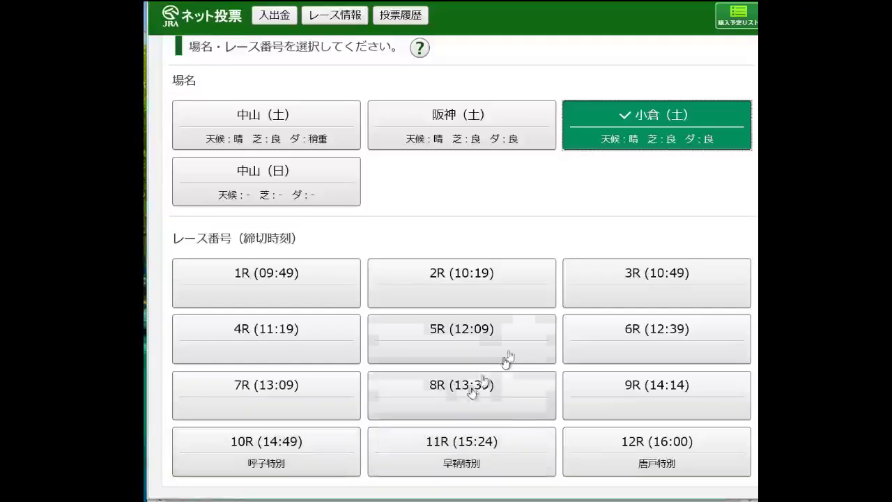
left_click(456, 134)
scroll(447, 293, "down", 1)
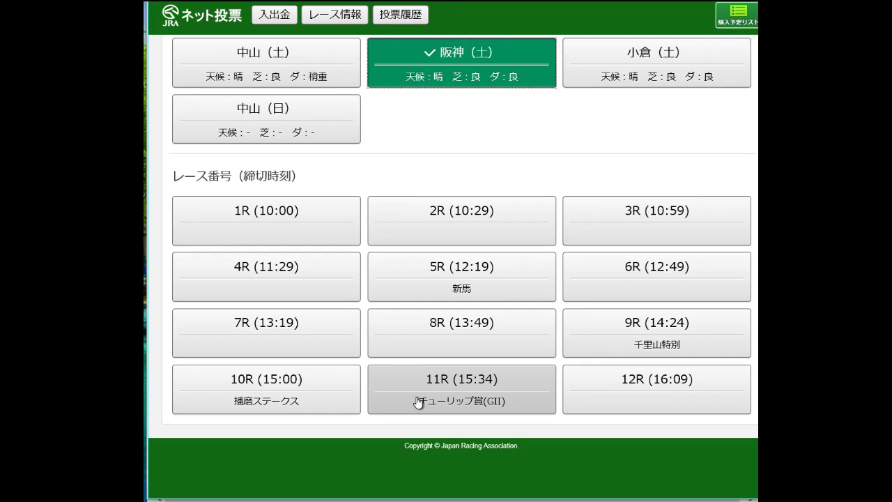
left_click(418, 402)
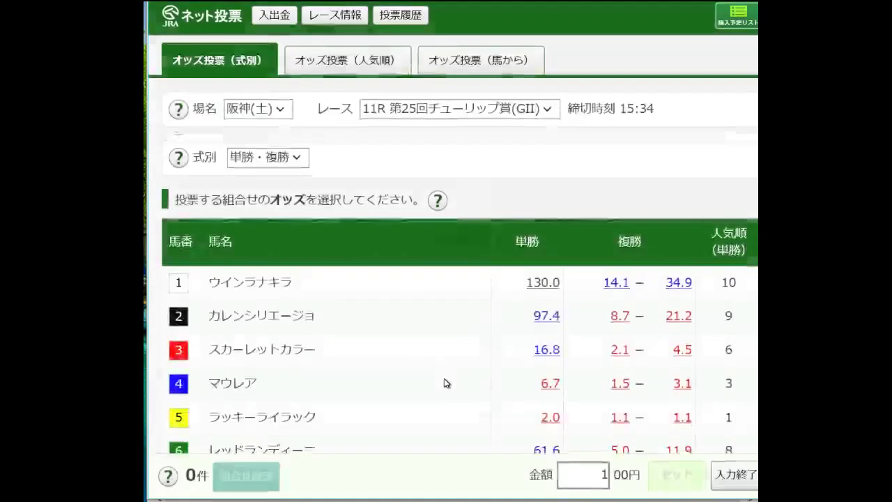
Step: Set the bet type to 馬連 with the ボックス method for チューリップ賞
left_click(268, 157)
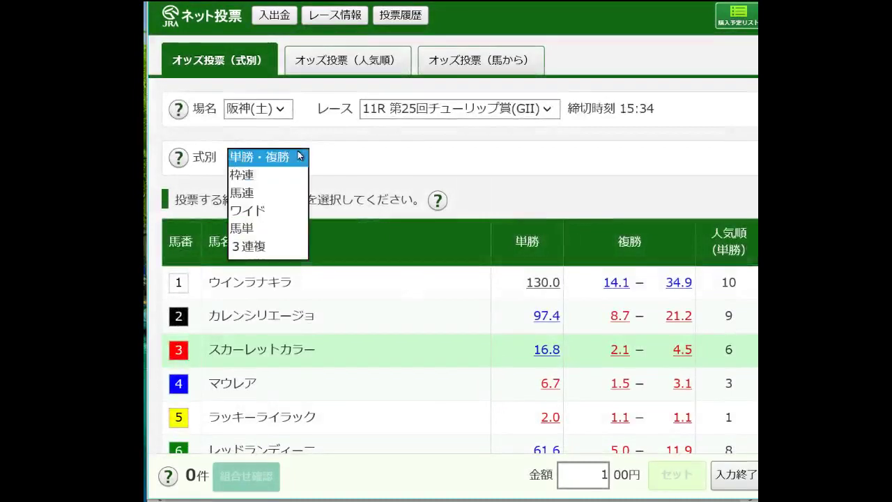
left_click(270, 194)
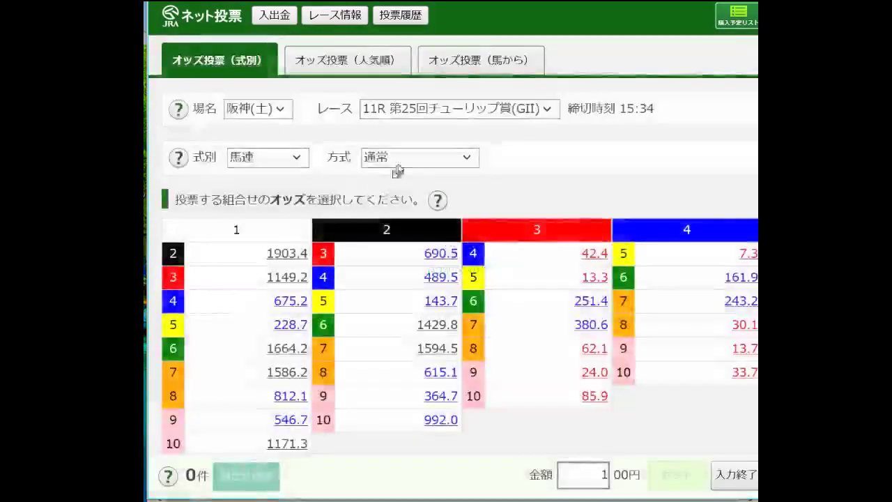
left_click(399, 160)
left_click(382, 193)
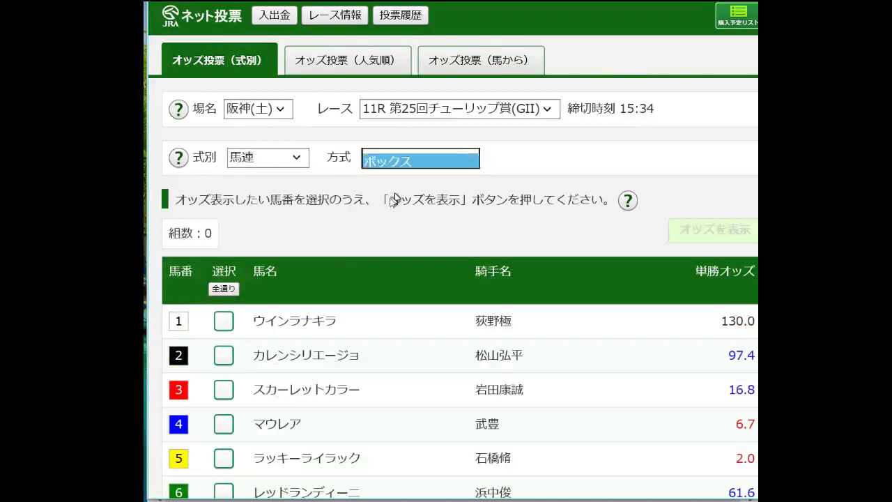
Step: Choose number 5 ラッキーライラック and number 10 サラキア for the 馬連 box and display their odds
scroll(335, 278, "down", 3)
scroll(334, 277, "down", 2)
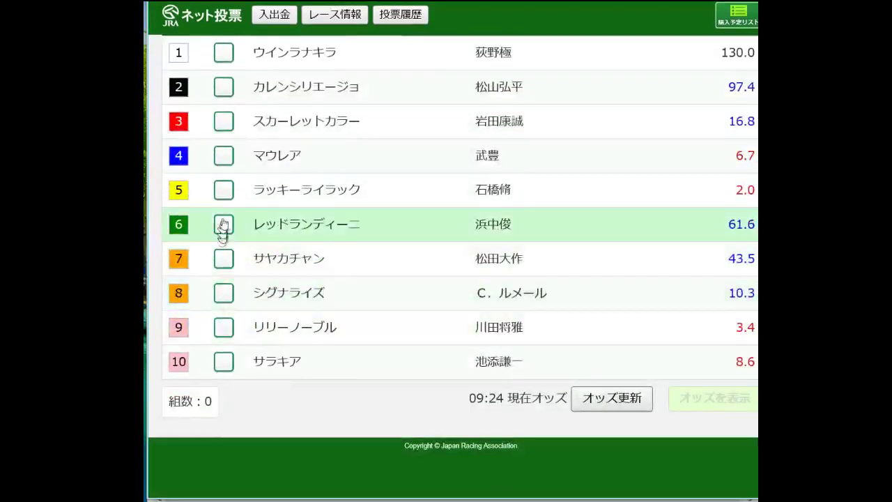
left_click(225, 191)
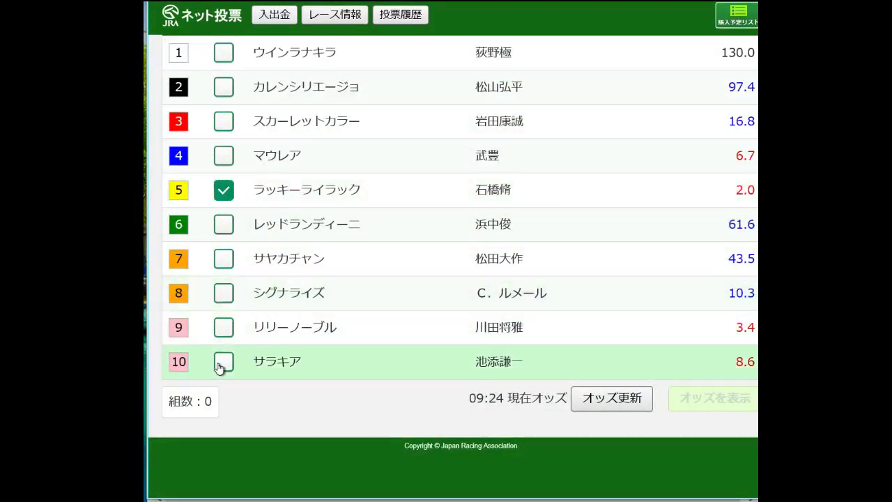
left_click(223, 361)
left_click(703, 398)
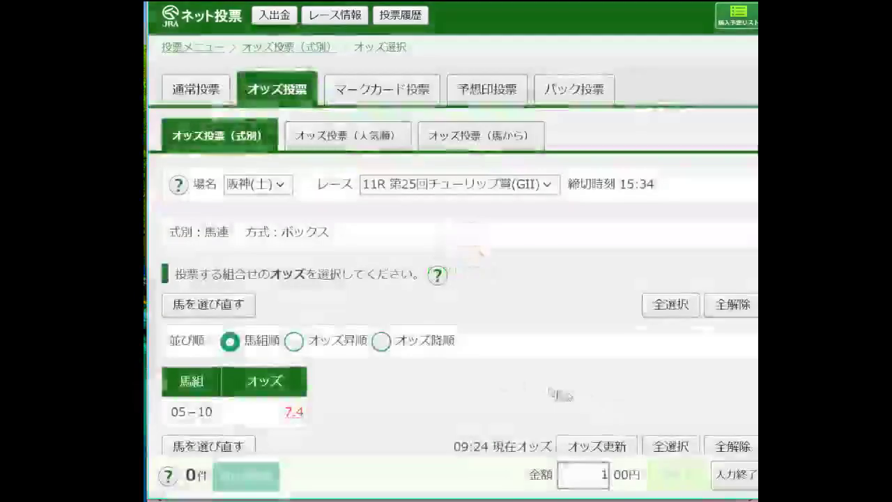
Step: Set a 200円 bet on the 馬連 combination 05－10 and finish the bet entry
scroll(457, 381, "down", 2)
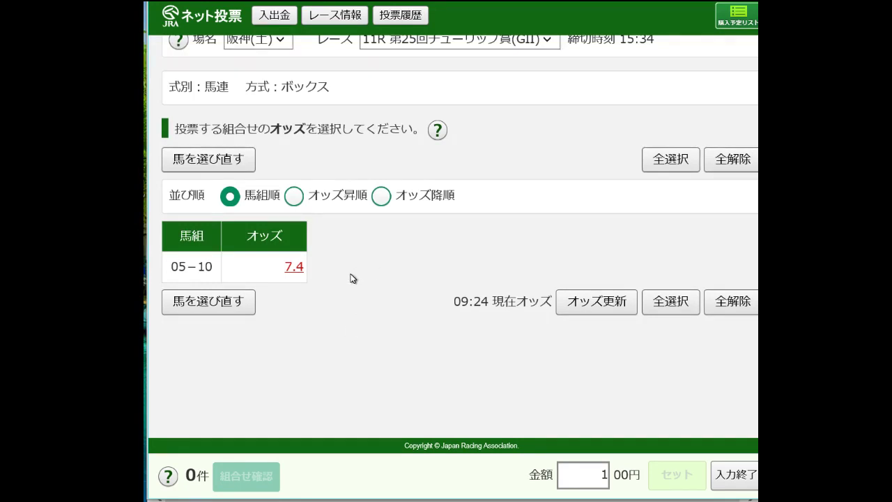
left_click(298, 275)
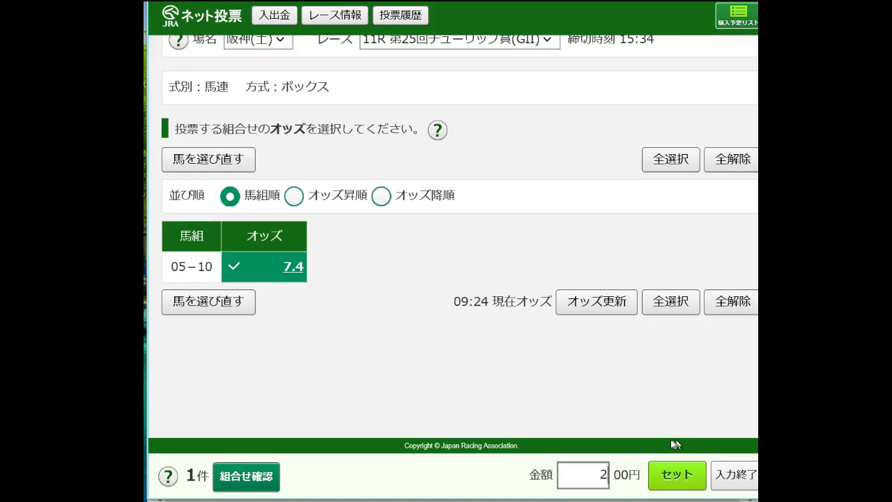
left_click(686, 475)
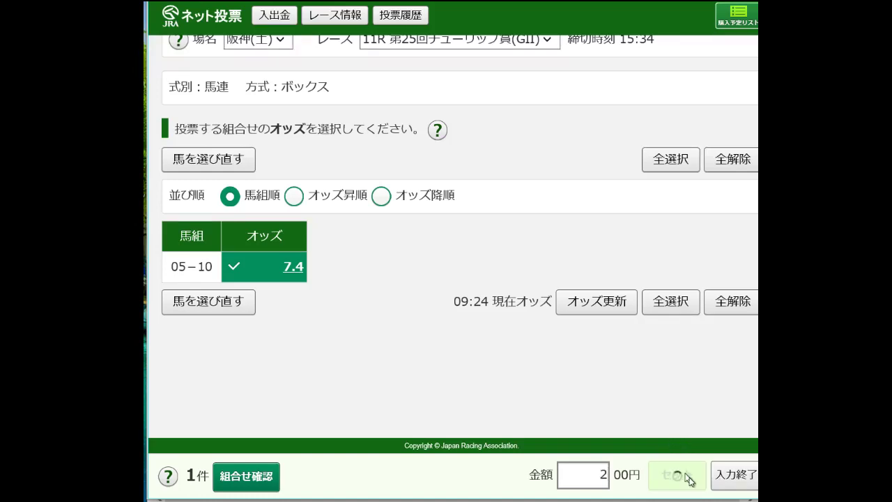
left_click(739, 477)
Step: Enter 200円 as the total amount for the 馬連 05－10 bet, submit the purchase and confirm sending it
left_click(704, 334)
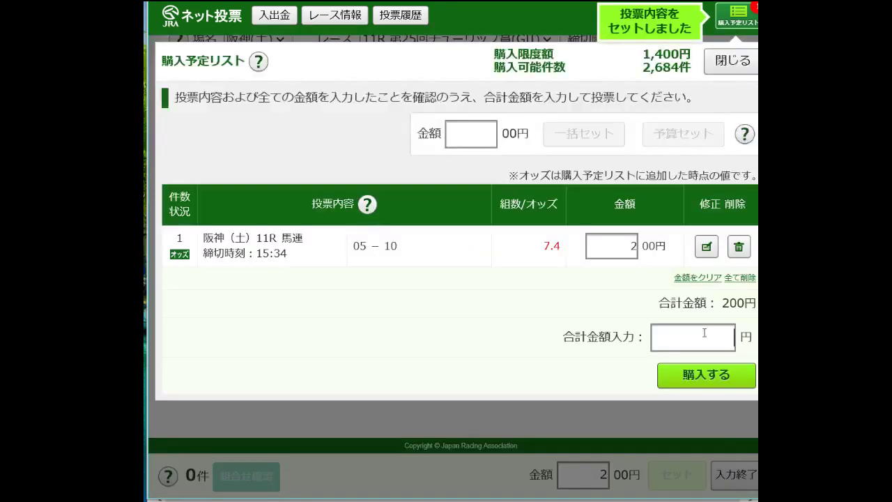
type("200")
left_click(727, 381)
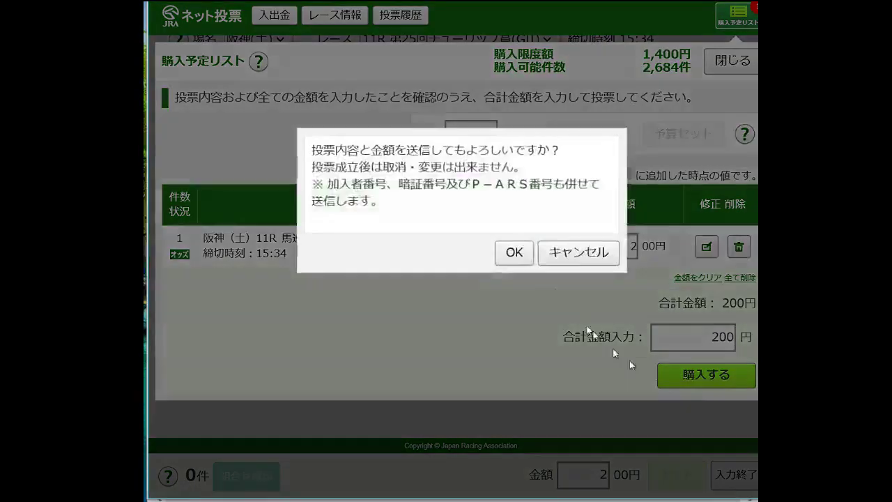
left_click(514, 253)
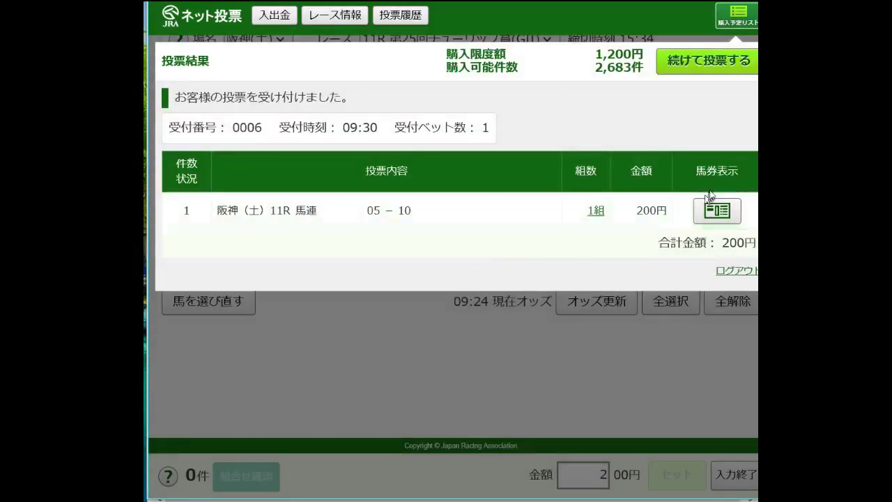
Step: View the purchased 馬連 5－10 betting ticket, and return to the race selection to continue betting
left_click(717, 210)
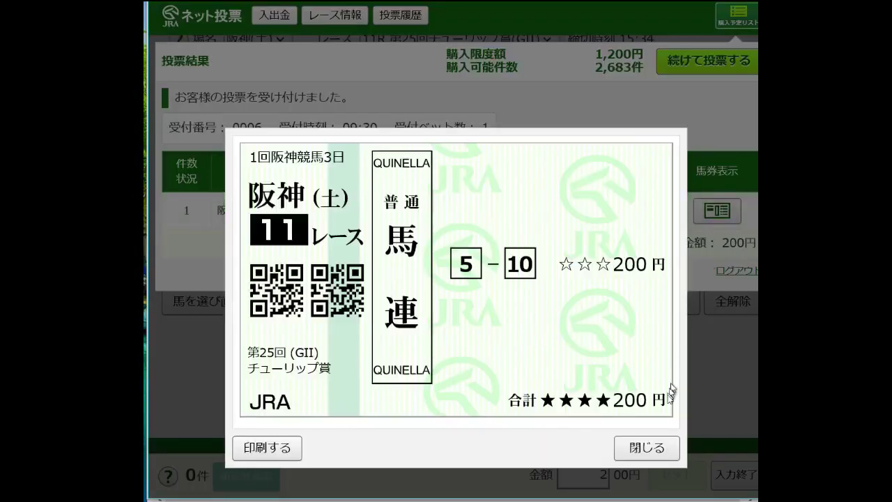
left_click(647, 448)
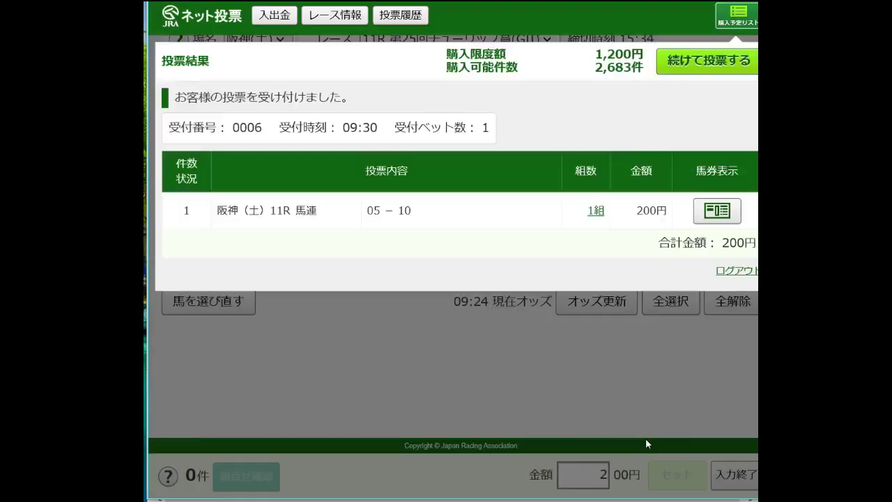
left_click(705, 61)
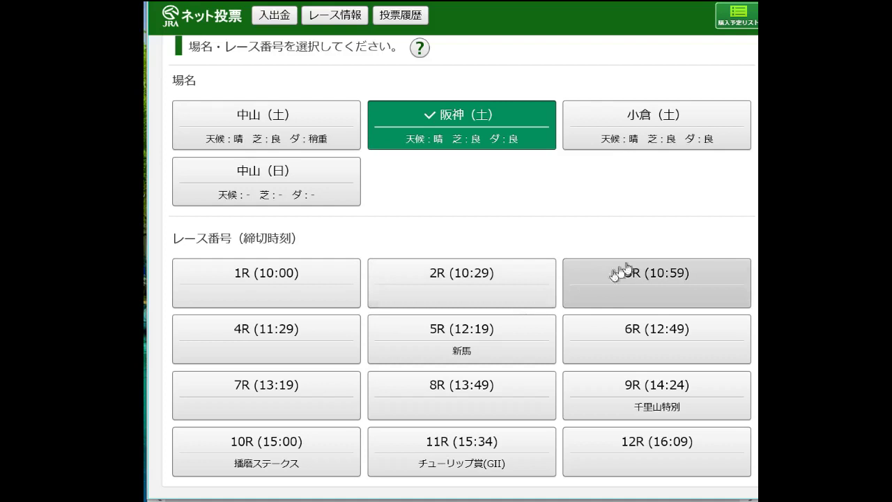
Step: Select 小倉（土） for betting, and open the 1回小倉7日 9R race card in the JRAホームページ window
left_click(599, 142)
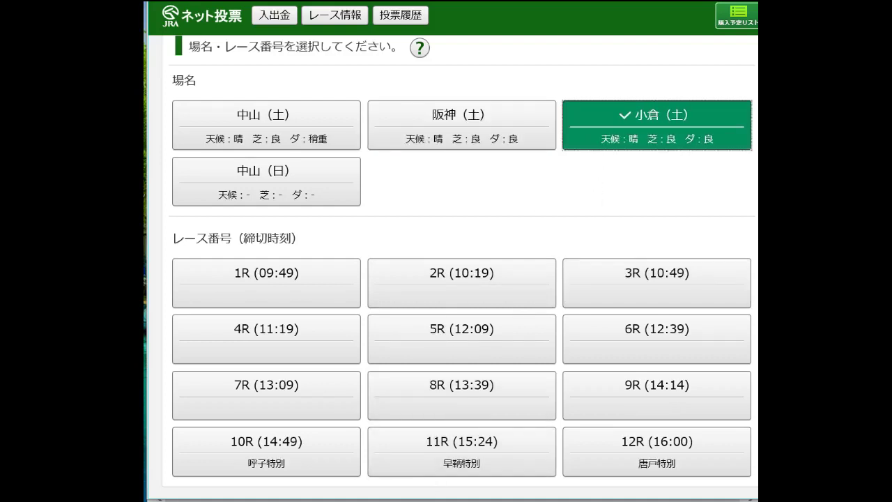
mouse_move(417, 500)
left_click(548, 461)
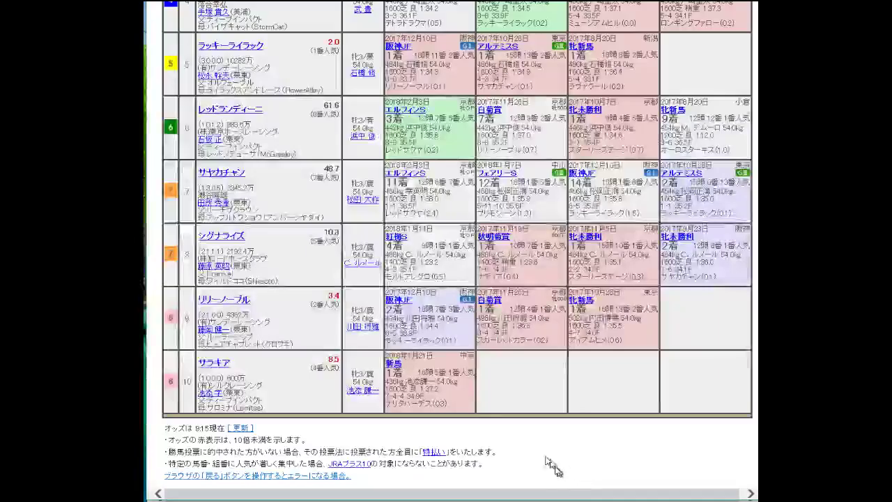
scroll(406, 358, "up", 1)
scroll(406, 359, "up", 15)
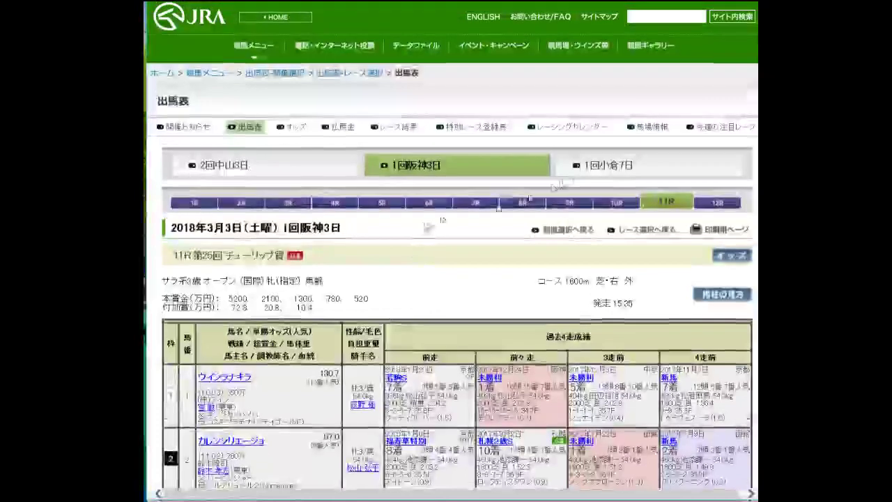
left_click(577, 175)
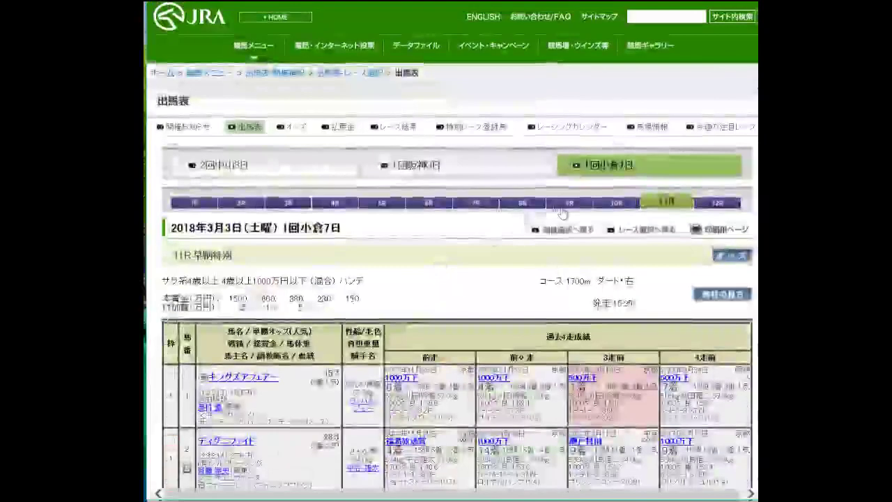
left_click(568, 202)
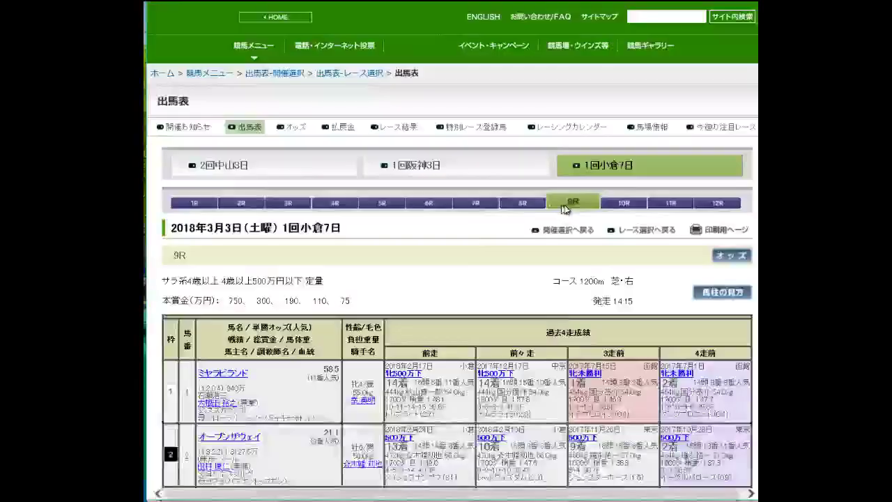
Step: Examine the past race results of horse 1 ミヤラビランド and horse 2 オープンザウェイ from the 小倉9R card, returning to the card after each
scroll(488, 244, "down", 5)
scroll(456, 265, "up", 3)
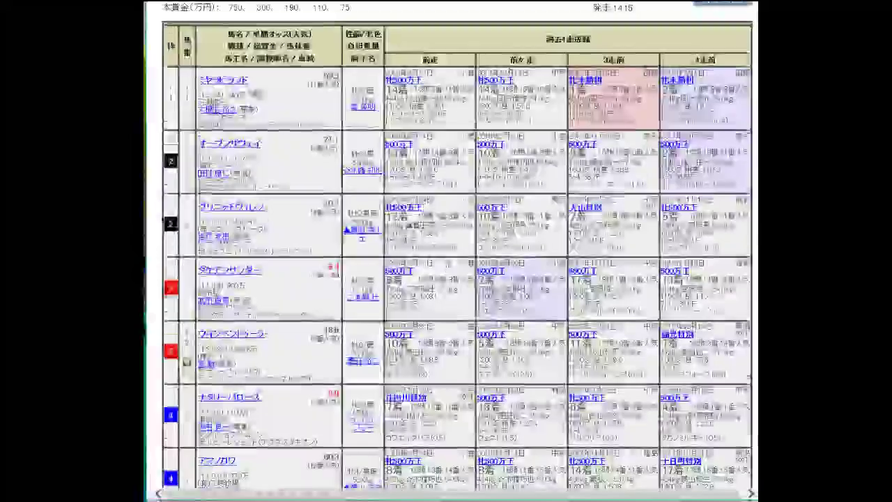
left_click(209, 83)
scroll(293, 174, "down", 12)
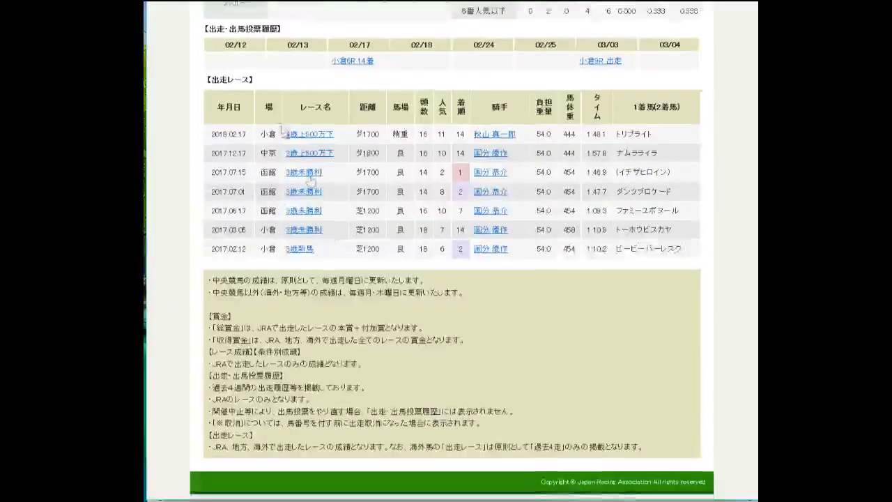
key("alt+Left")
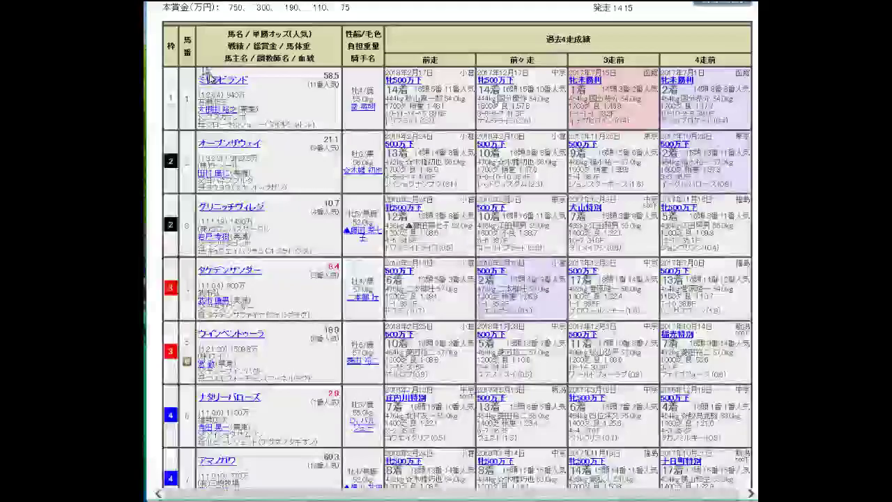
left_click(230, 144)
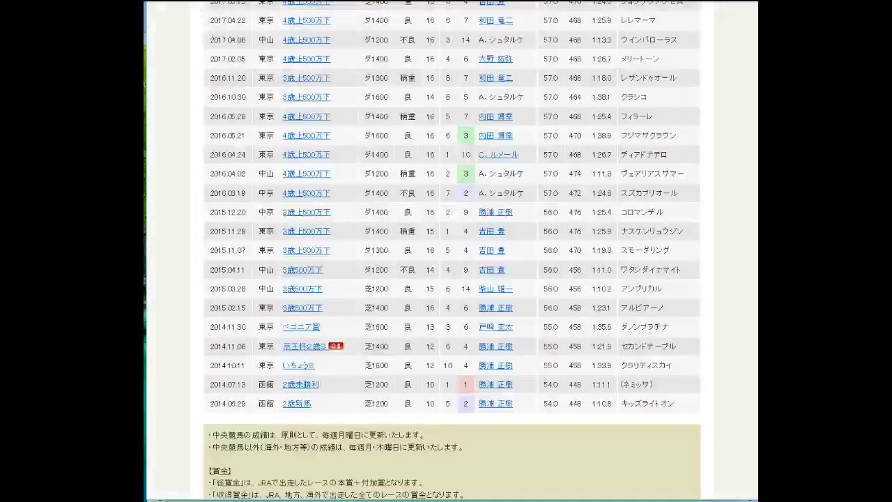
key("alt+Left")
Step: Review the race history of horse 3 グリニッチヴィレジ, return to the card, and open horse 4 タケデンサンダー's list of past races
left_click(230, 207)
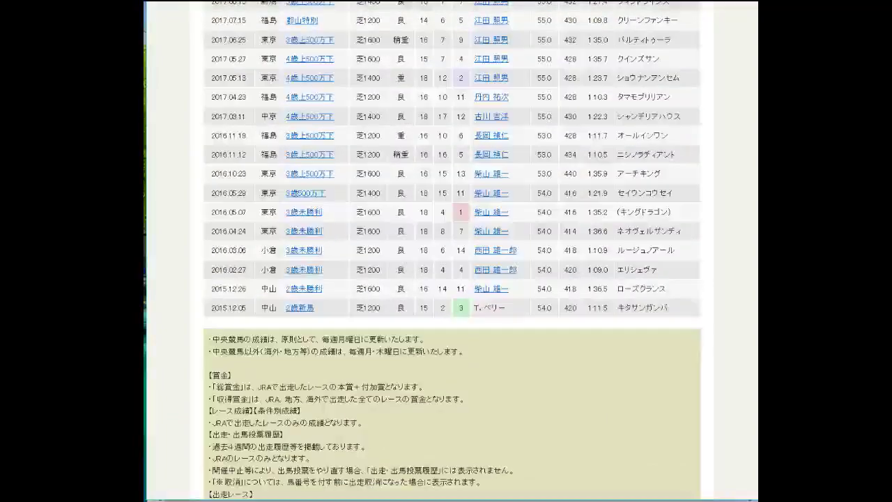
key("alt+Left")
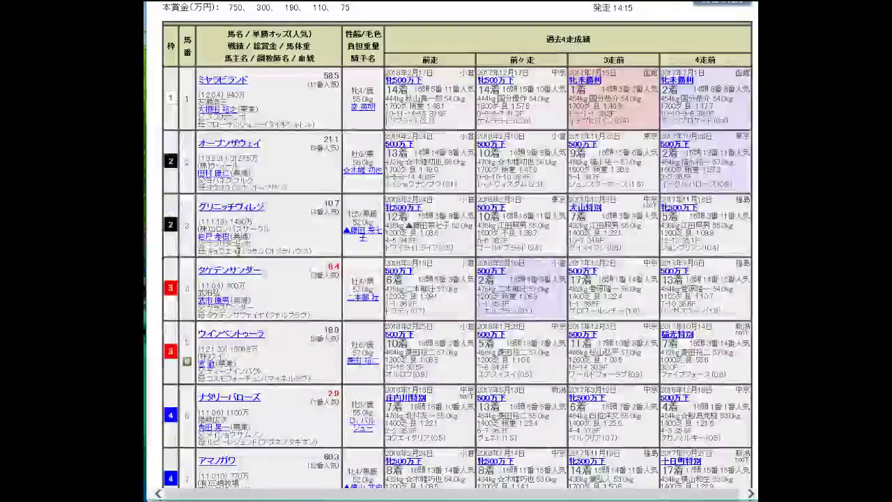
left_click(240, 271)
scroll(267, 262, "down", 4)
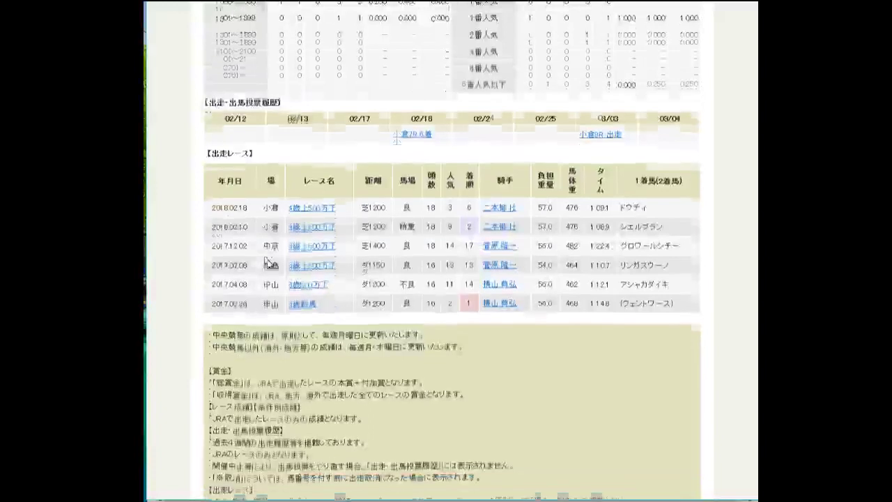